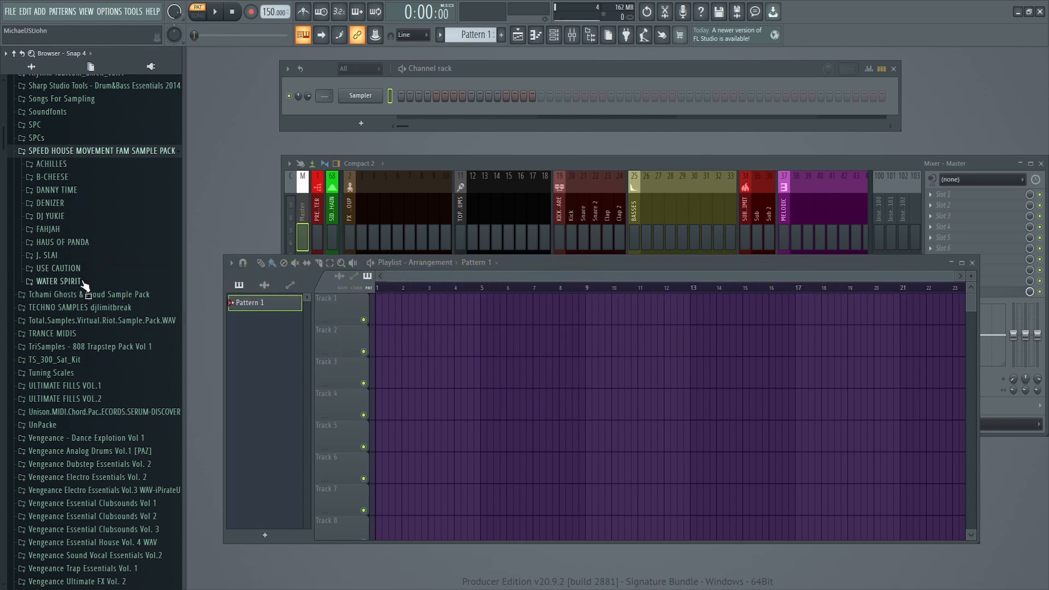
Step: Audition the kicks in the DJ YUKIE folder of the sample pack and load Kick 1 into the Sampler channel
{"action": "left_click", "coordinate": [100, 243]}
{"action": "left_click", "coordinate": [76, 242]}
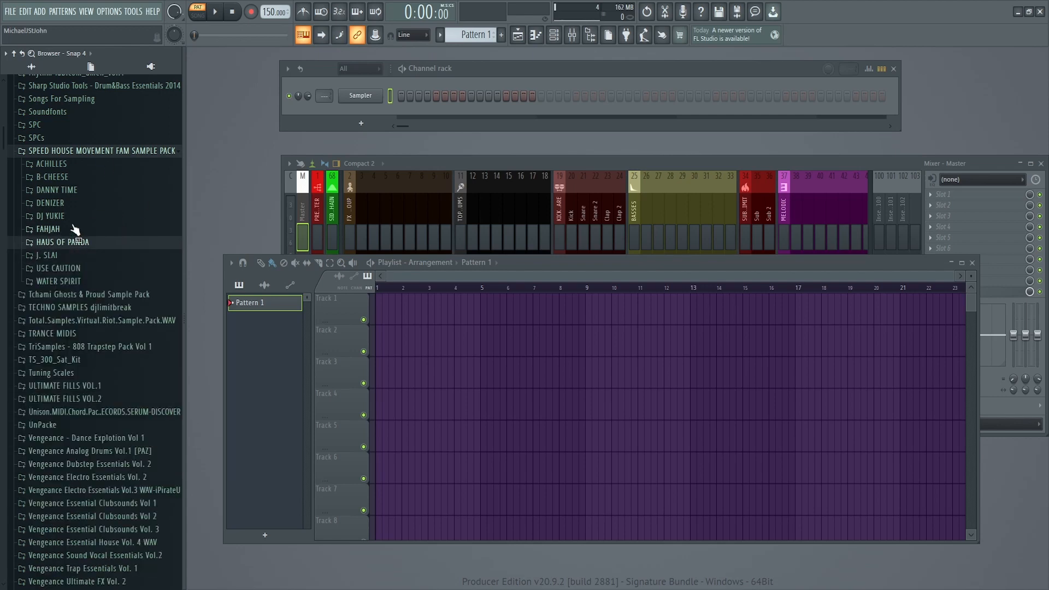
{"action": "left_click", "coordinate": [81, 216]}
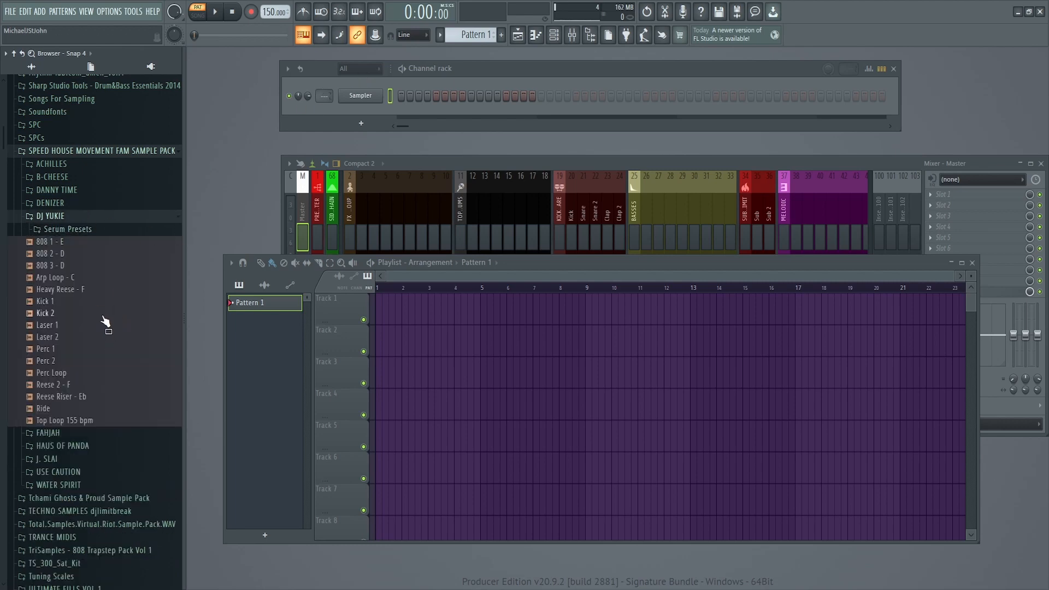
{"action": "left_click", "coordinate": [98, 314]}
{"action": "left_click", "coordinate": [78, 314]}
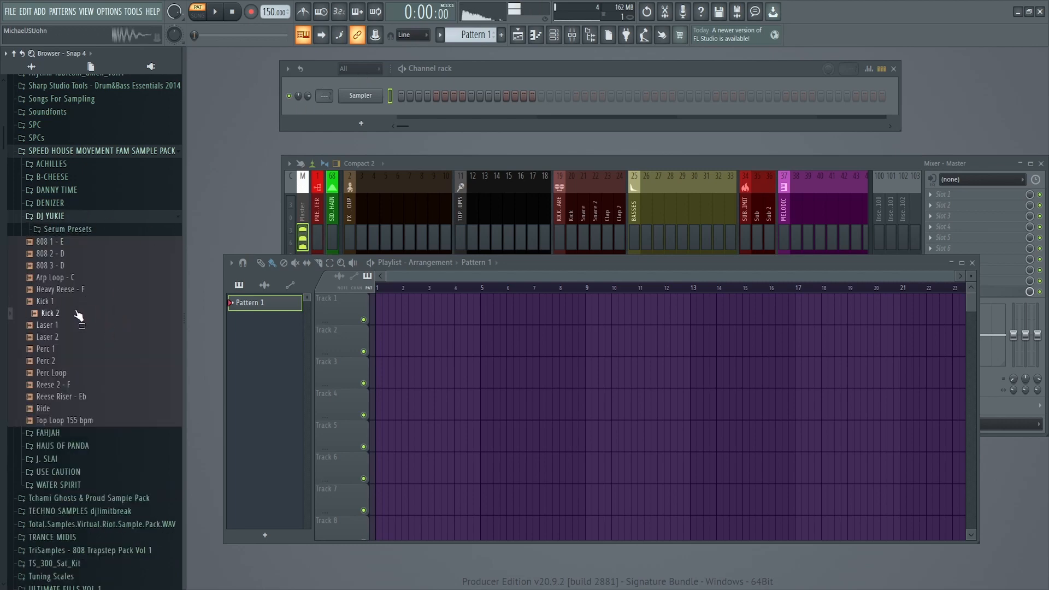
{"action": "left_click", "coordinate": [72, 302]}
{"action": "left_click", "coordinate": [76, 315]}
{"action": "left_click_drag", "start_coordinate": [77, 319], "coordinate": [368, 100]}
{"action": "left_click", "coordinate": [367, 100]}
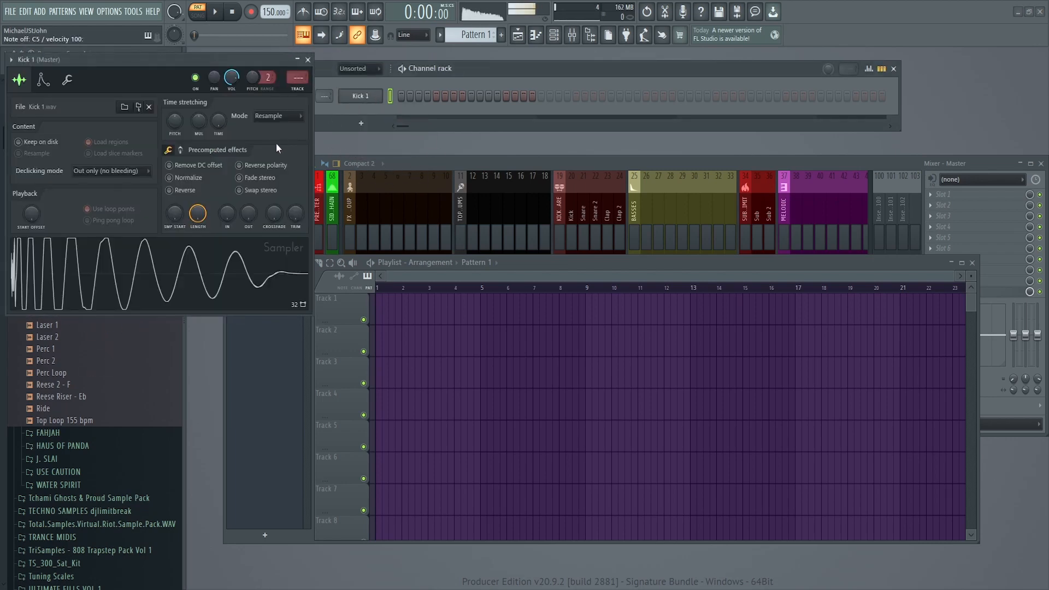
{"action": "left_click_drag", "start_coordinate": [217, 59], "coordinate": [624, 170]}
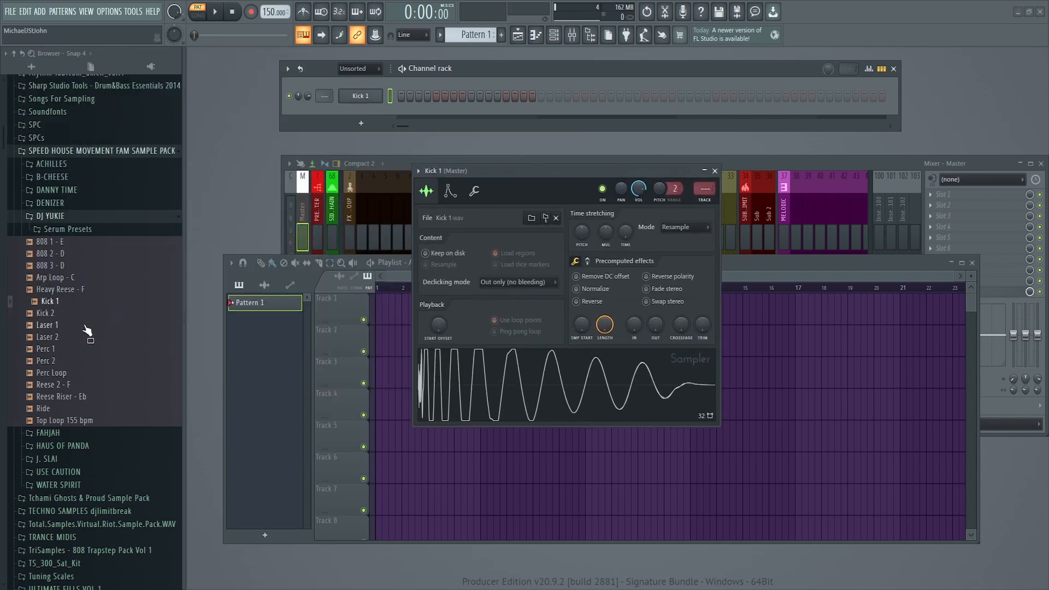
Step: Audition the Laser 2, Perc 2 and Top Loop 155 bpm samples in the DJ YUKIE folder
{"action": "left_click", "coordinate": [73, 337]}
{"action": "left_click", "coordinate": [80, 363]}
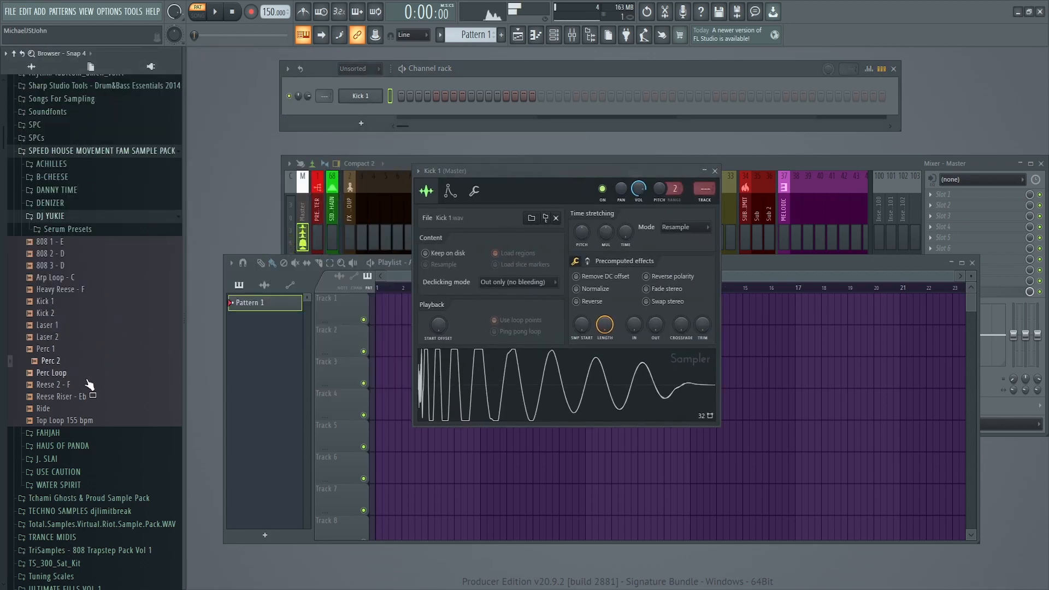
{"action": "left_click", "coordinate": [82, 421]}
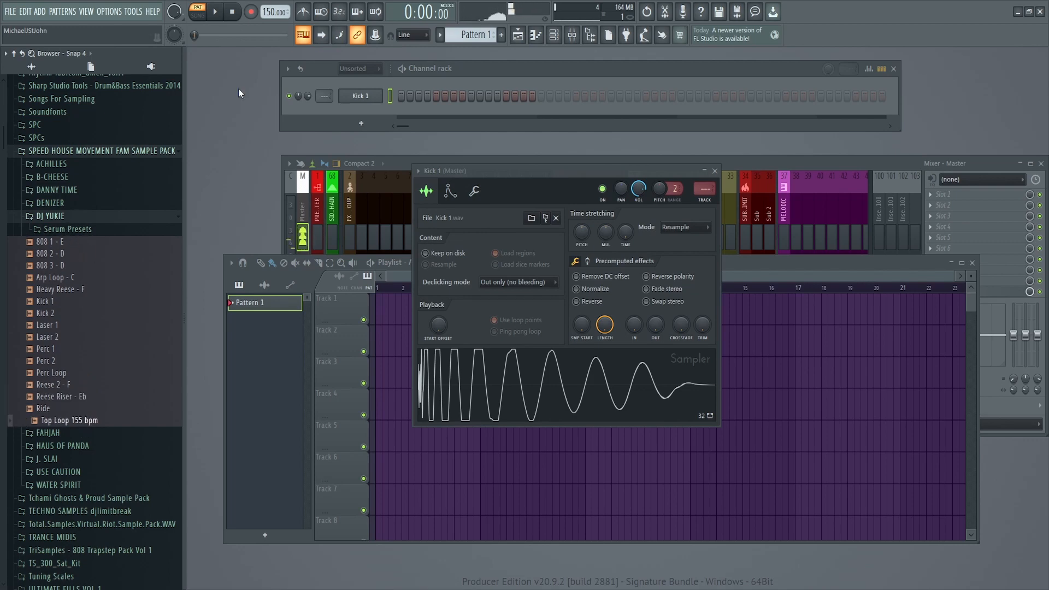
Step: Audition the top loops in the HAUS OF PANDA folder and place TOP LOOP 1 at bar 1 of playlist Track 1
{"action": "left_click", "coordinate": [76, 216]}
{"action": "left_click", "coordinate": [86, 242]}
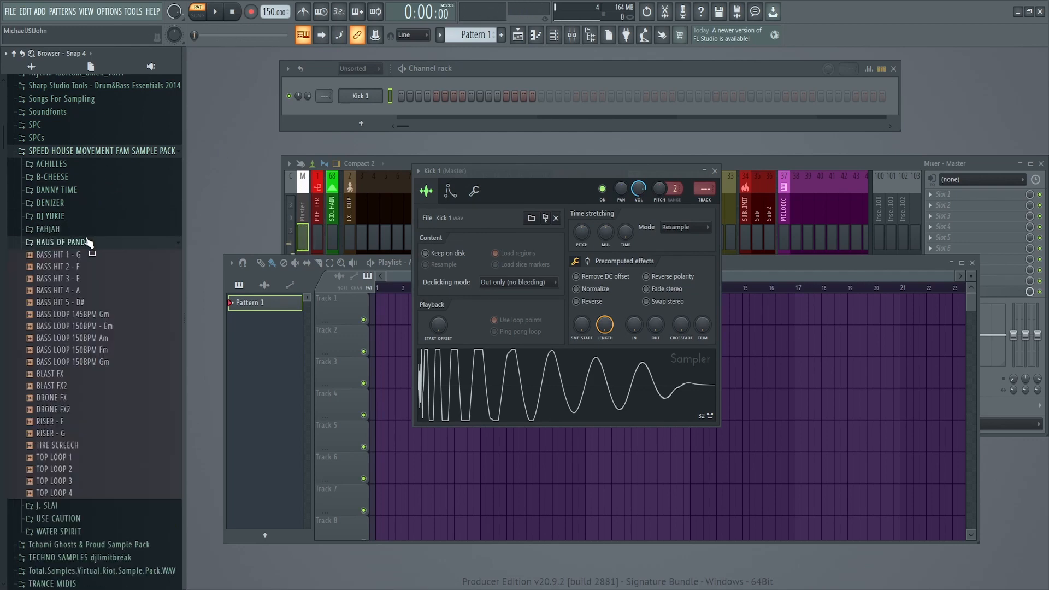
{"action": "left_click", "coordinate": [86, 481]}
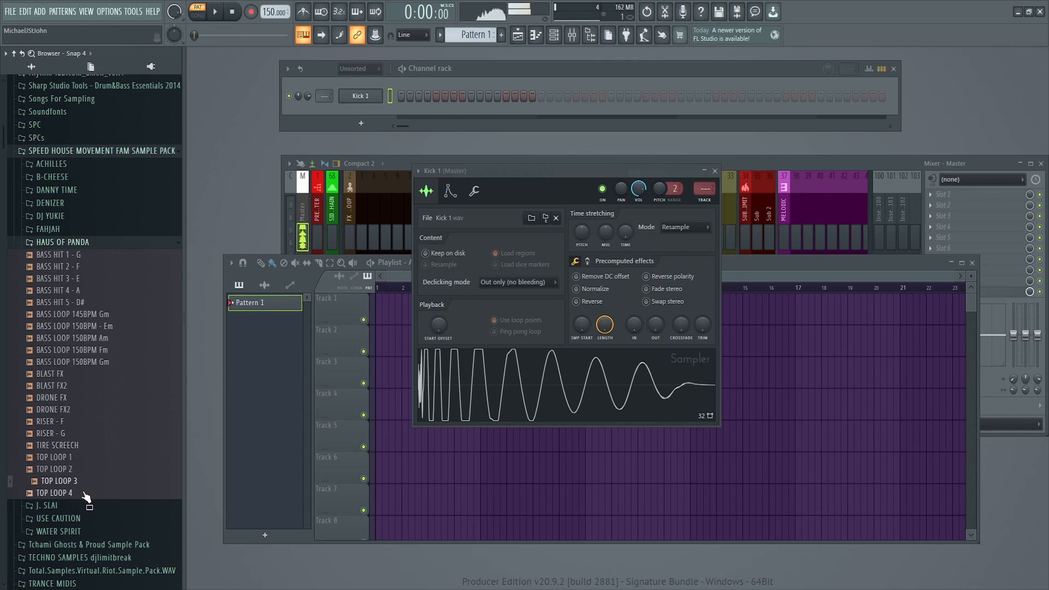
{"action": "left_click", "coordinate": [84, 493]}
{"action": "left_click", "coordinate": [82, 485]}
{"action": "left_click_drag", "start_coordinate": [472, 180], "coordinate": [601, 158]}
{"action": "left_click_drag", "start_coordinate": [81, 459], "coordinate": [380, 310]}
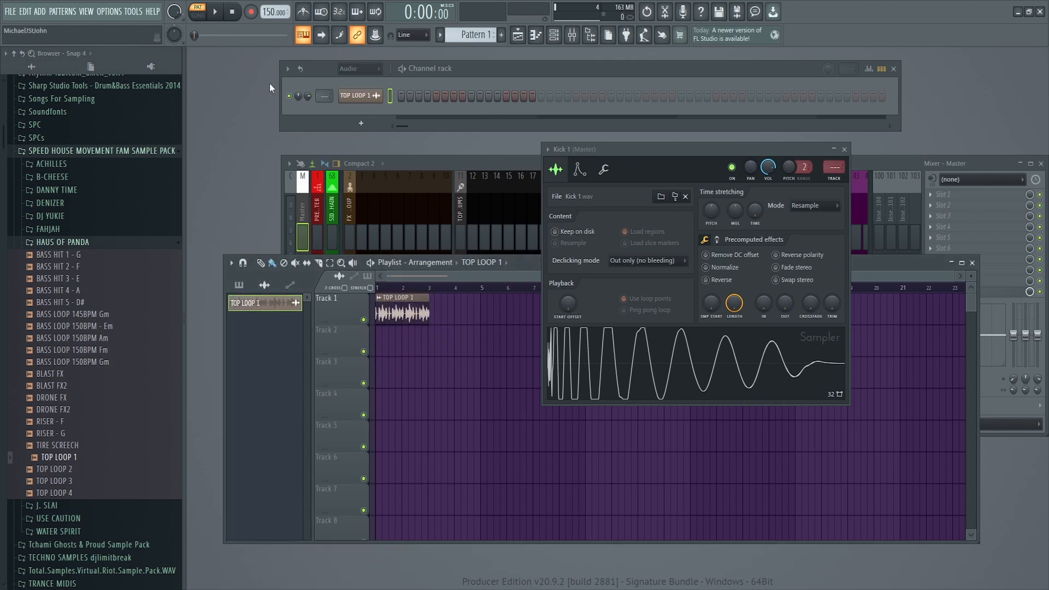
Step: Autodetect the tempo of the TOP LOOP 1 audio clip for its time stretching and close the channel settings
{"action": "left_click", "coordinate": [365, 98]}
{"action": "right_click", "coordinate": [275, 180]}
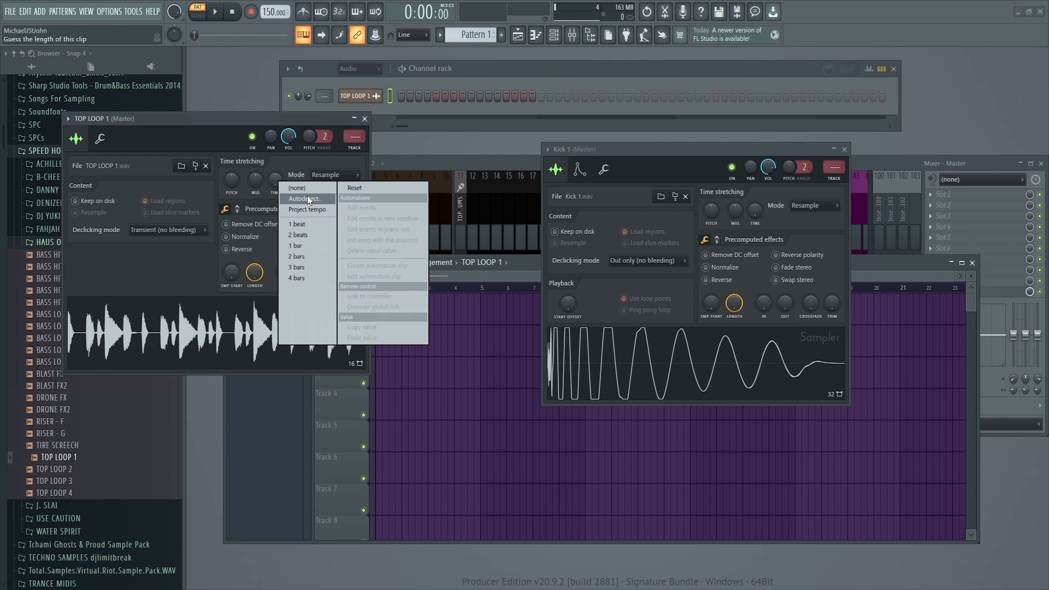
{"action": "left_click", "coordinate": [304, 198]}
{"action": "left_click", "coordinate": [547, 330]}
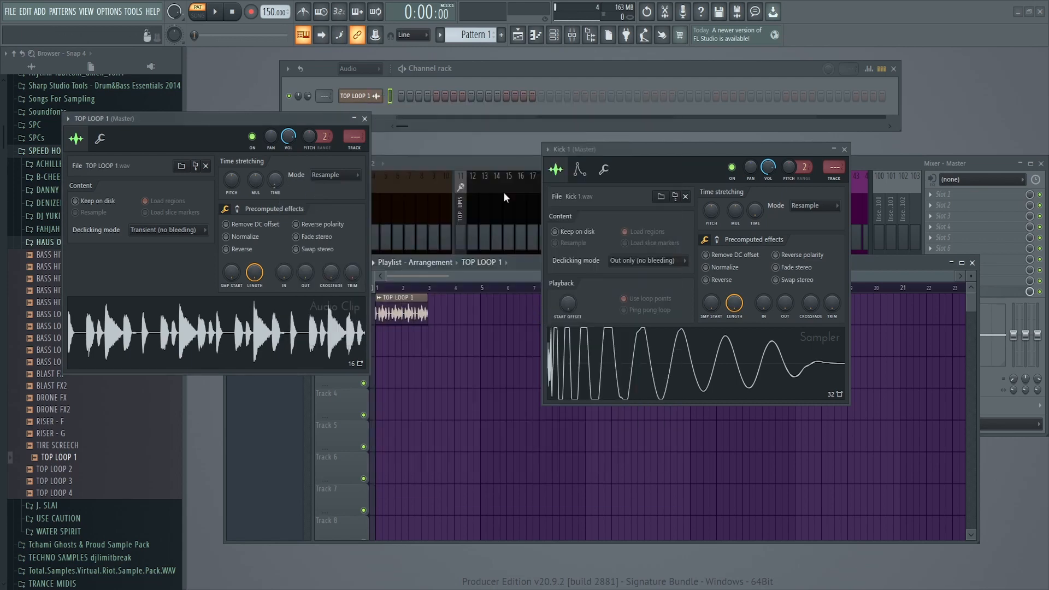
{"action": "left_click", "coordinate": [365, 119]}
Step: Show the unsorted channels and fill every 4 steps of the Kick 1 channel in Pattern 1
{"action": "left_click", "coordinate": [356, 69]}
{"action": "right_click", "coordinate": [387, 88]}
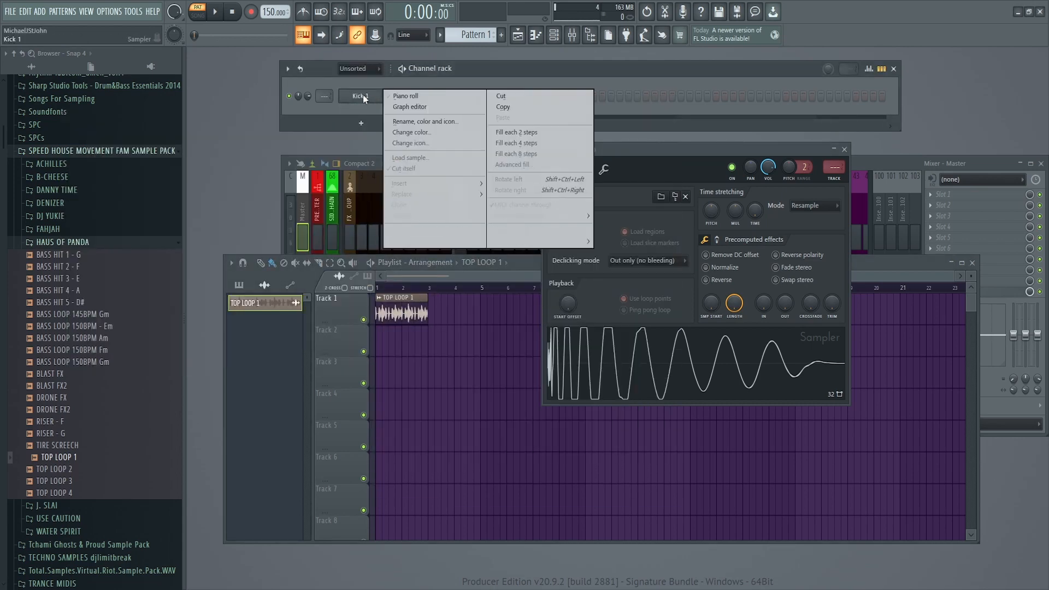
{"action": "left_click", "coordinate": [539, 141]}
Step: Route the Kick 1 channel to the Kick mixer track, number 20, and close its channel settings
{"action": "left_click", "coordinate": [399, 165]}
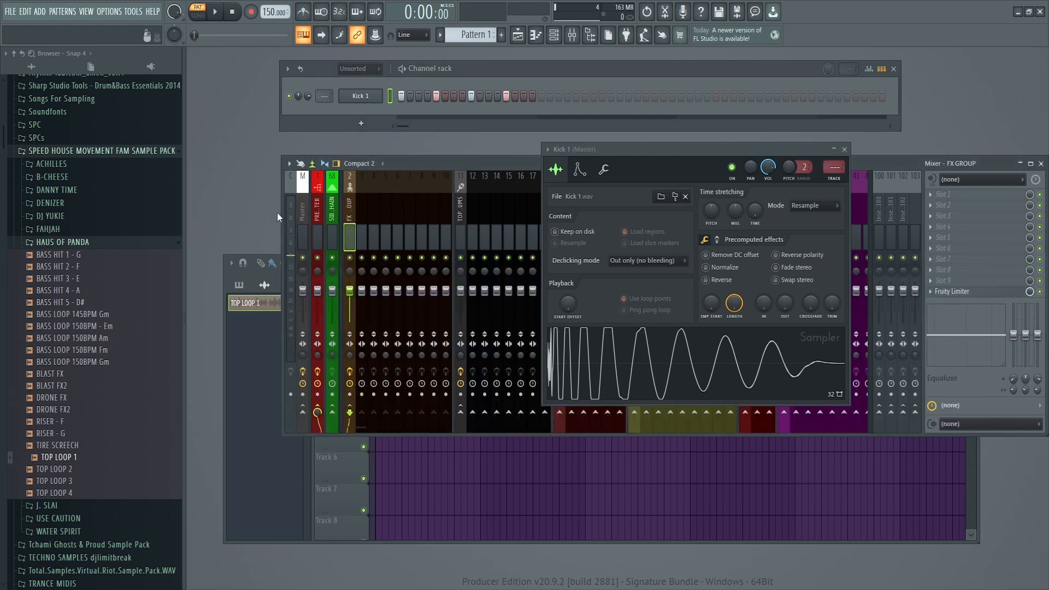
{"action": "left_click_drag", "start_coordinate": [621, 150], "coordinate": [782, 303]}
{"action": "left_click", "coordinate": [596, 209]}
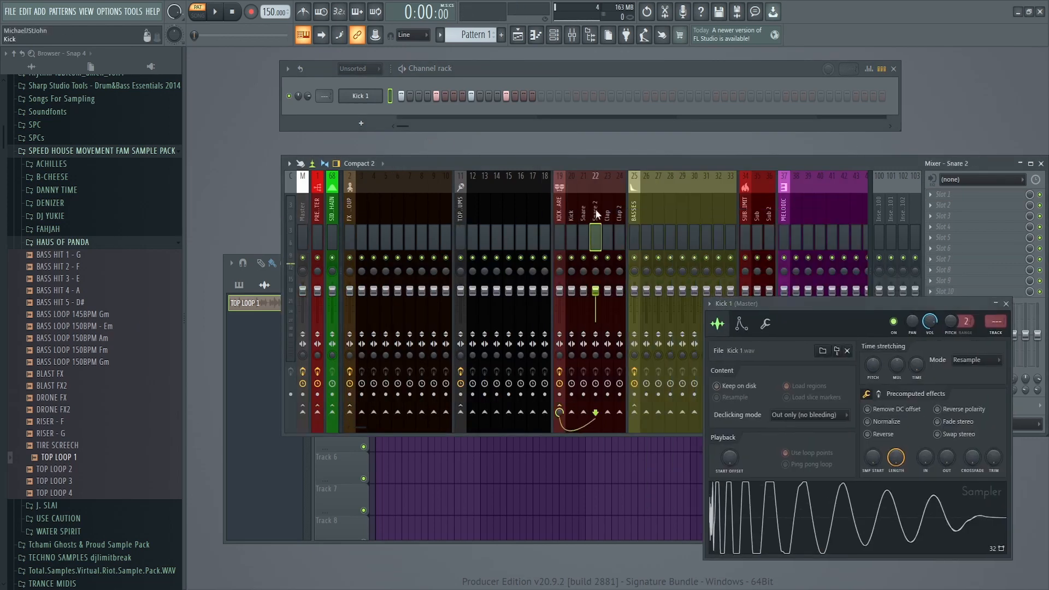
{"action": "left_click", "coordinate": [573, 215]}
{"action": "left_click", "coordinate": [287, 164]}
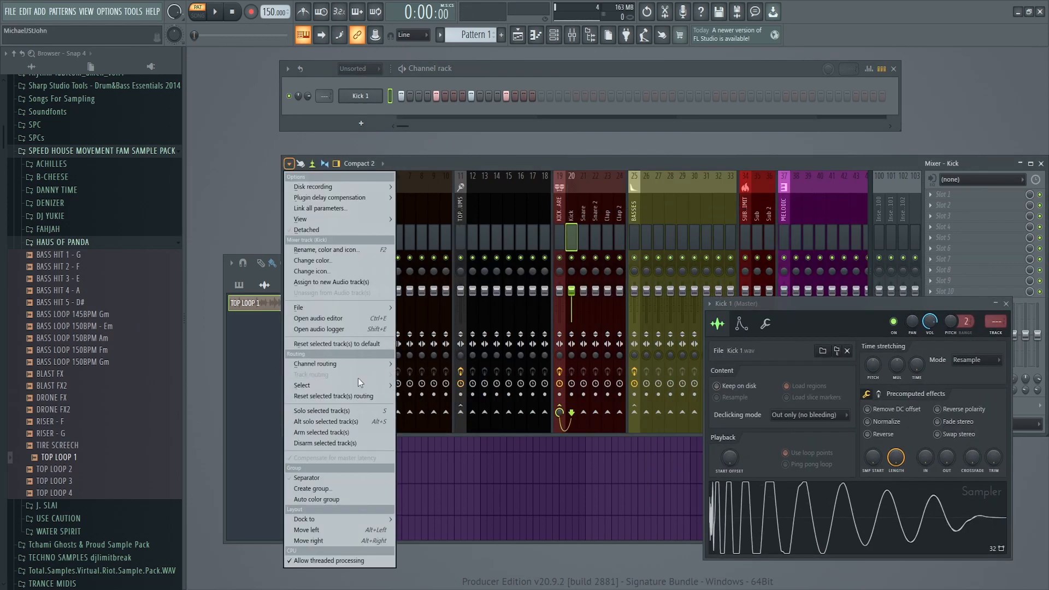
{"action": "mouse_move", "coordinate": [386, 365]}
{"action": "left_click", "coordinate": [430, 364]}
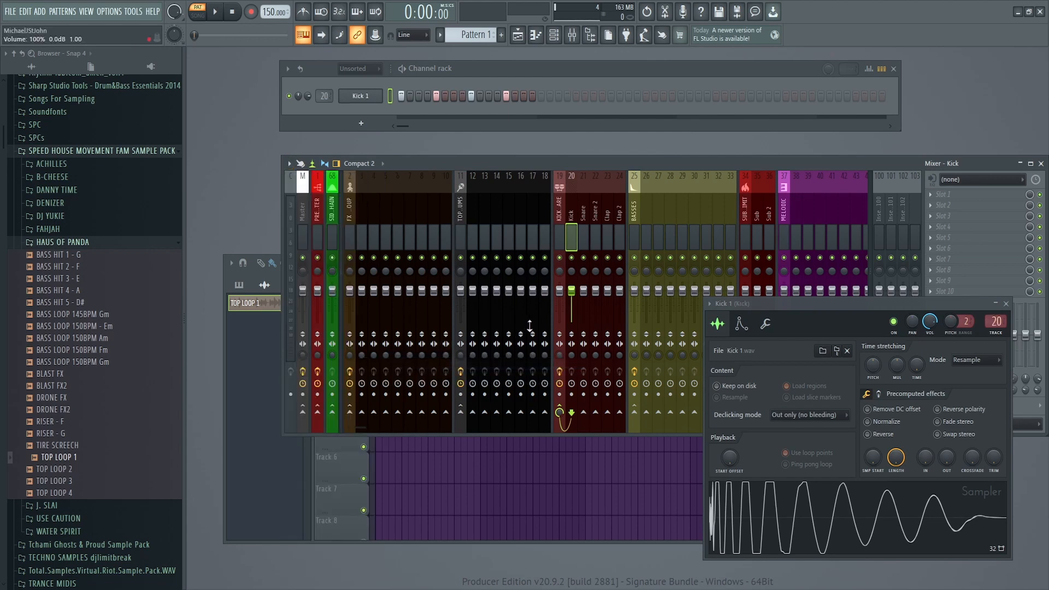
{"action": "left_click_drag", "start_coordinate": [775, 303], "coordinate": [468, 318]}
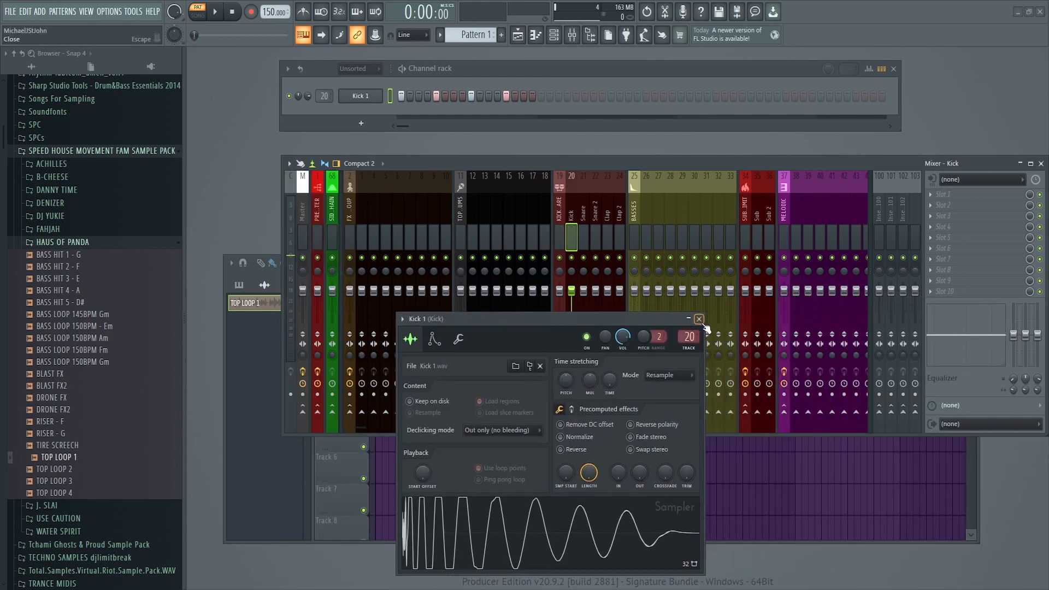
{"action": "left_click", "coordinate": [699, 319]}
Step: Route the TOP LOOP 1 clip's channel to mixer track 12 in the top drums group
{"action": "left_click", "coordinate": [474, 472]}
{"action": "double_click", "coordinate": [408, 318]}
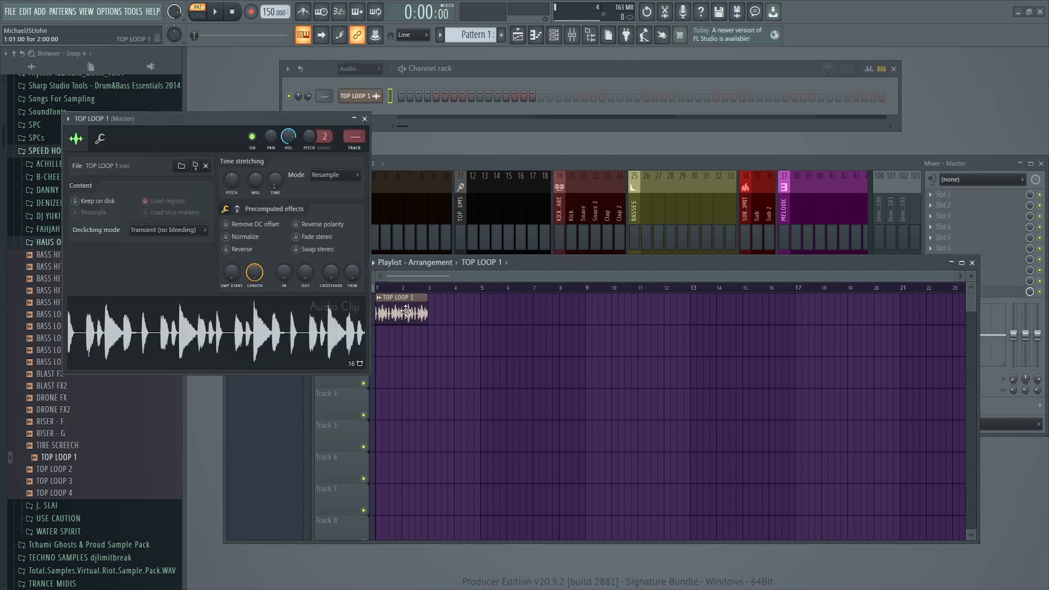
{"action": "left_click", "coordinate": [480, 202]}
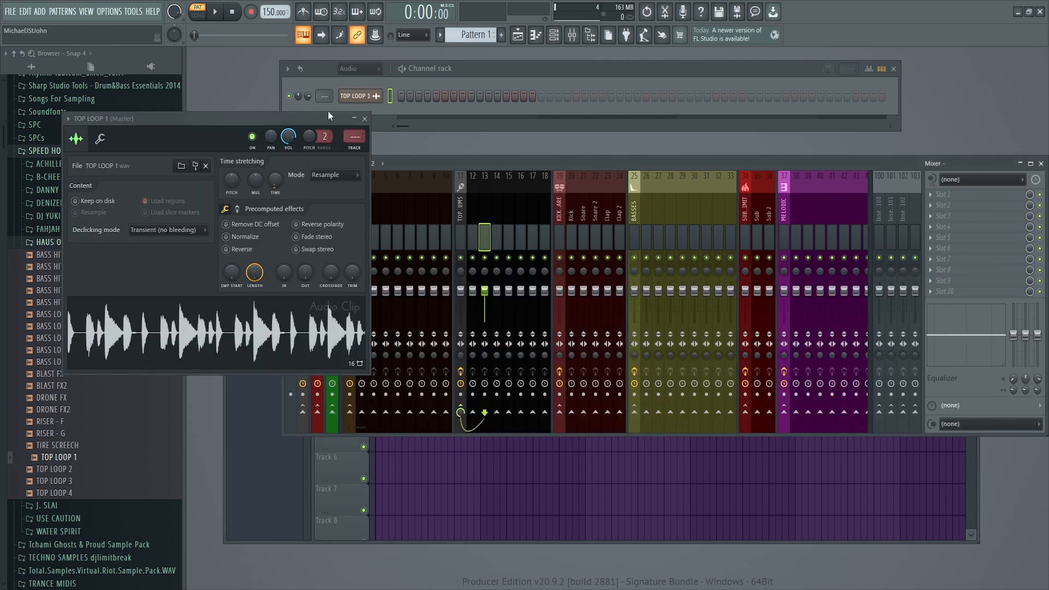
{"action": "left_click", "coordinate": [364, 118]}
{"action": "left_click", "coordinate": [469, 194]}
{"action": "left_click", "coordinate": [290, 163]}
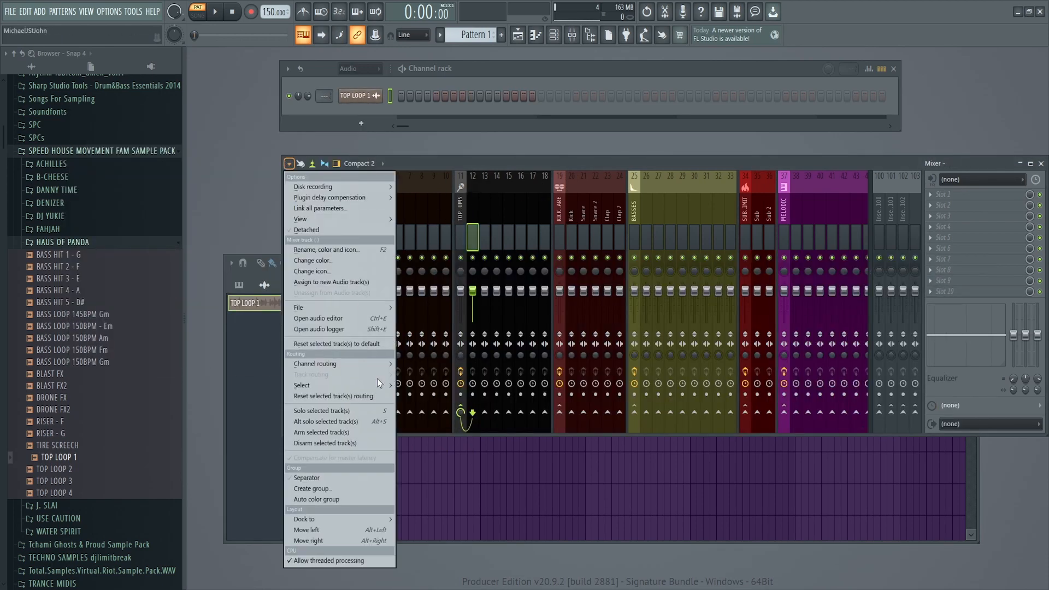
{"action": "mouse_move", "coordinate": [367, 363]}
{"action": "left_click", "coordinate": [421, 365]}
{"action": "left_click", "coordinate": [465, 449]}
Step: Preview the playback and move the TOP LOOP 1 clip to bar 1 of playlist Track 3
{"action": "key", "text": "space"}
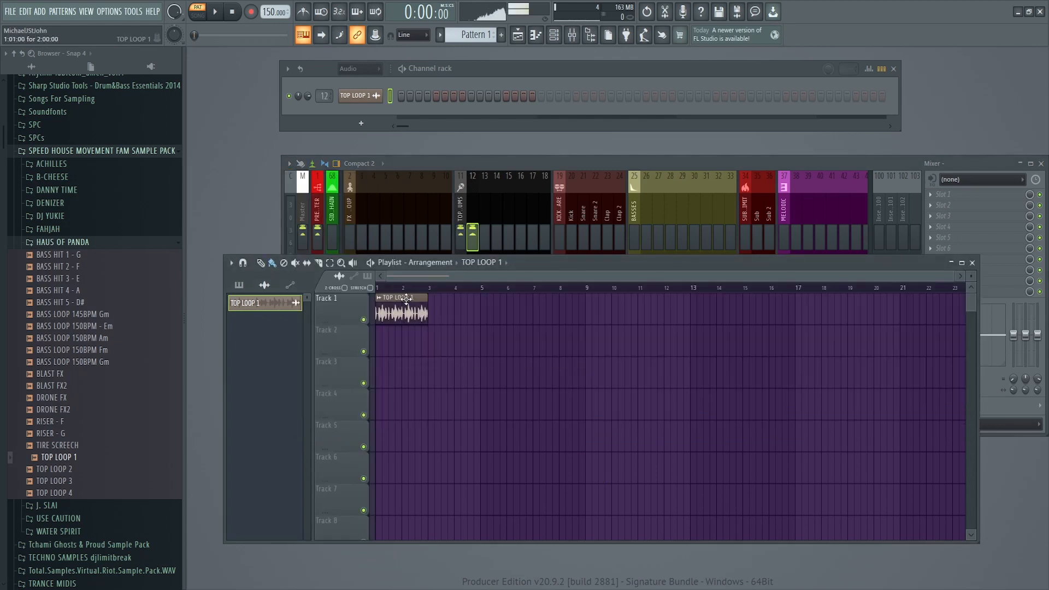
{"action": "left_click", "coordinate": [231, 11]}
{"action": "scroll", "coordinate": [384, 290], "scroll_direction": "up", "scroll_amount": 2}
{"action": "left_click_drag", "start_coordinate": [385, 295], "coordinate": [355, 382]}
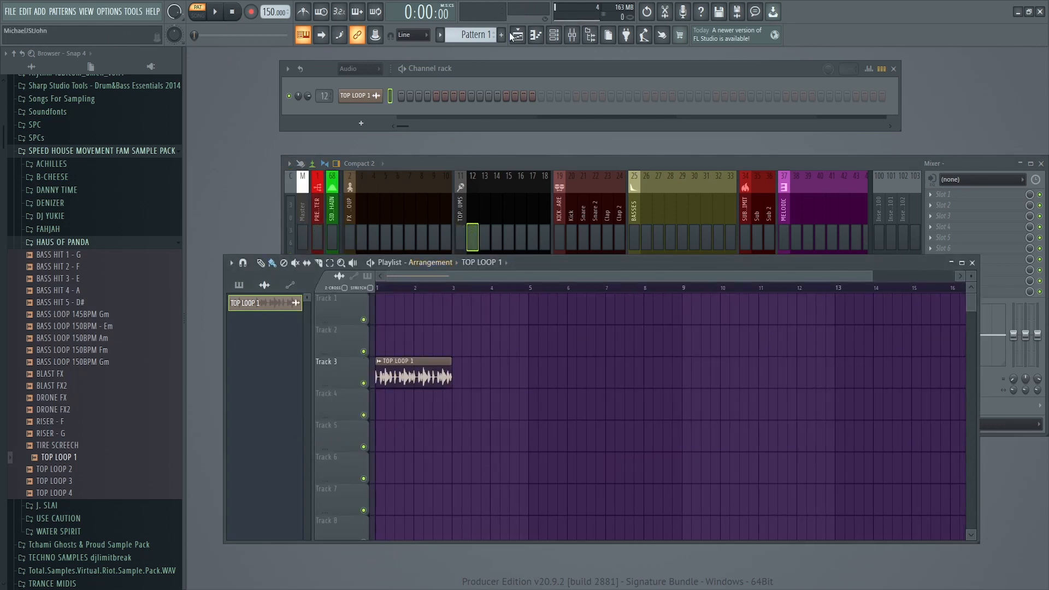
Step: Place two Pattern 1 clips back to back from bar 1 on Track 2 and play them in song mode
{"action": "left_click", "coordinate": [478, 36]}
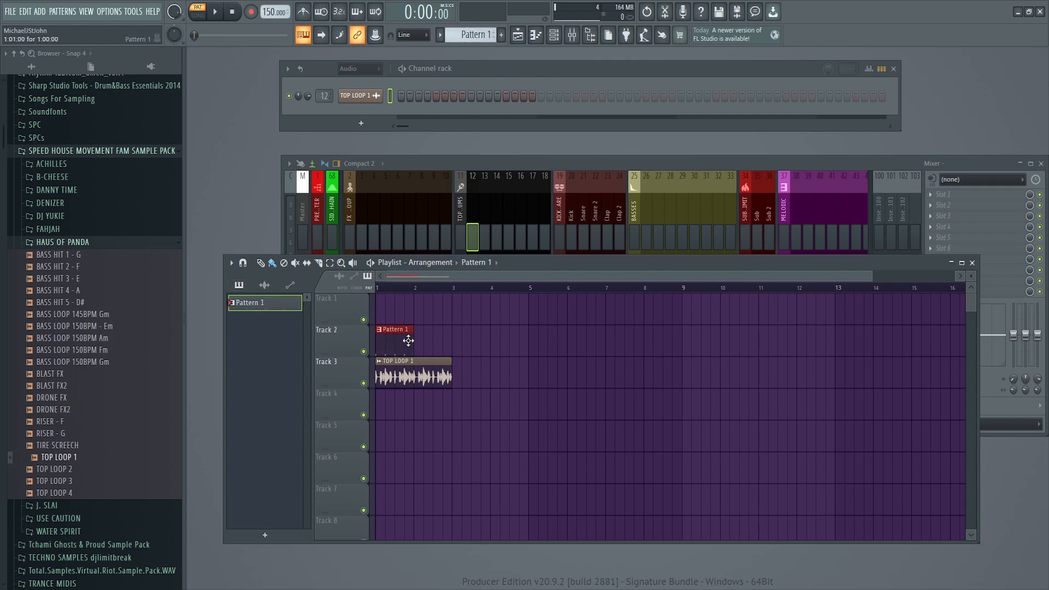
{"action": "key", "text": "l"}
{"action": "key", "text": "space"}
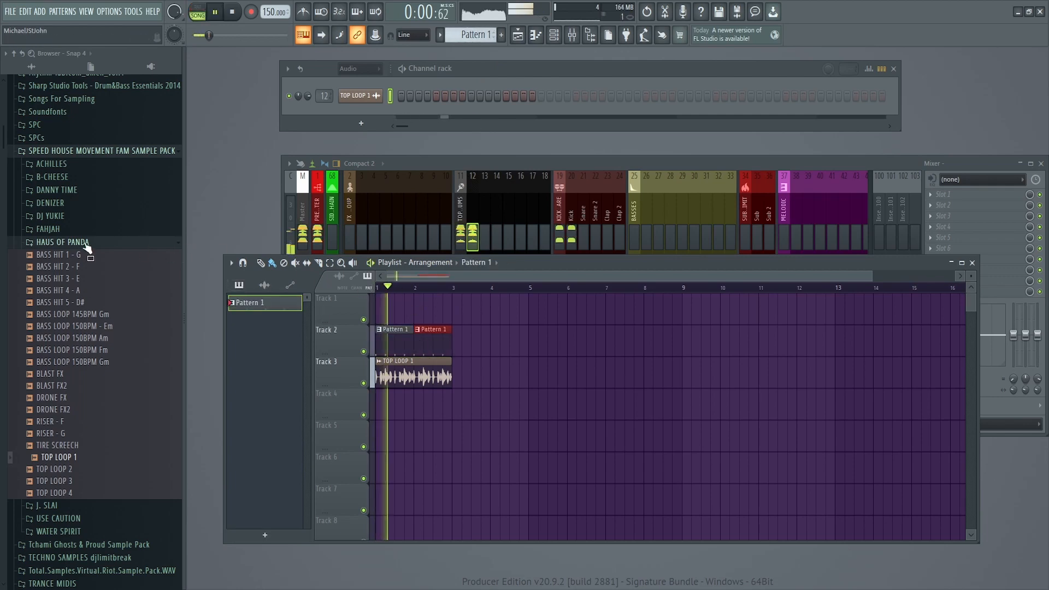
{"action": "left_click", "coordinate": [86, 244]}
{"action": "key", "text": "space"}
Step: Lower the volume of mixer track 12 to about 73% while the song plays
{"action": "left_click", "coordinate": [473, 227]}
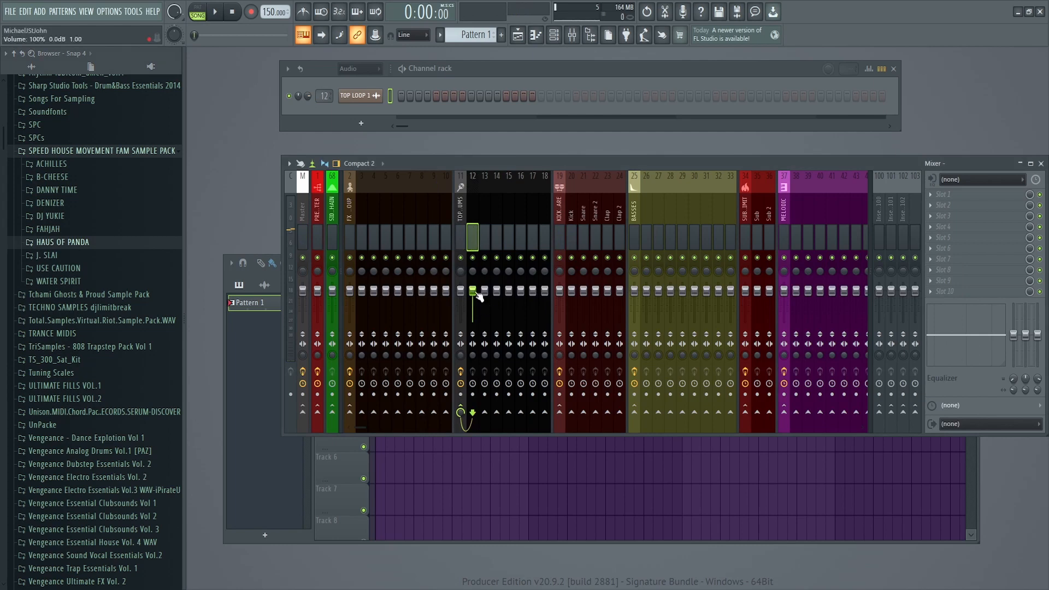
{"action": "key", "text": "space"}
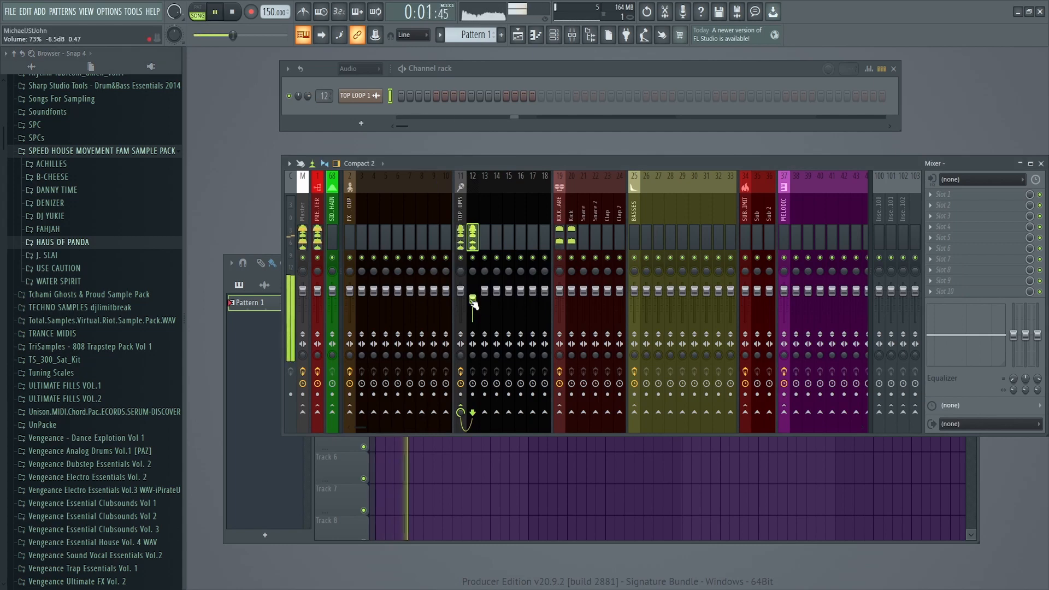
{"action": "key", "text": "space"}
Step: Audition the kick, lead, bass and chord samples in the J. SLAI folder
{"action": "left_click", "coordinate": [58, 251]}
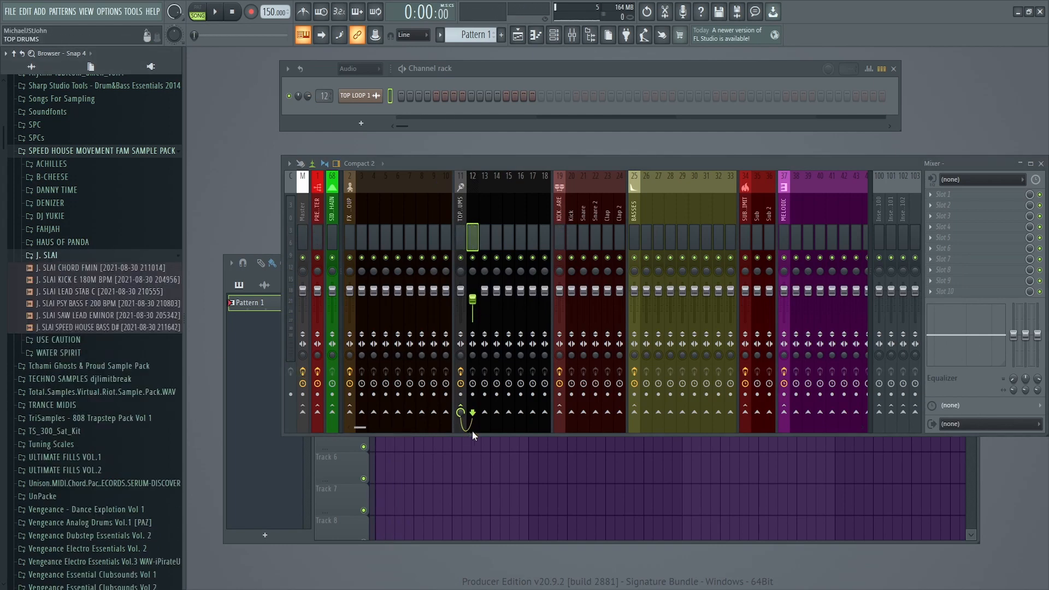
{"action": "left_click", "coordinate": [473, 447]}
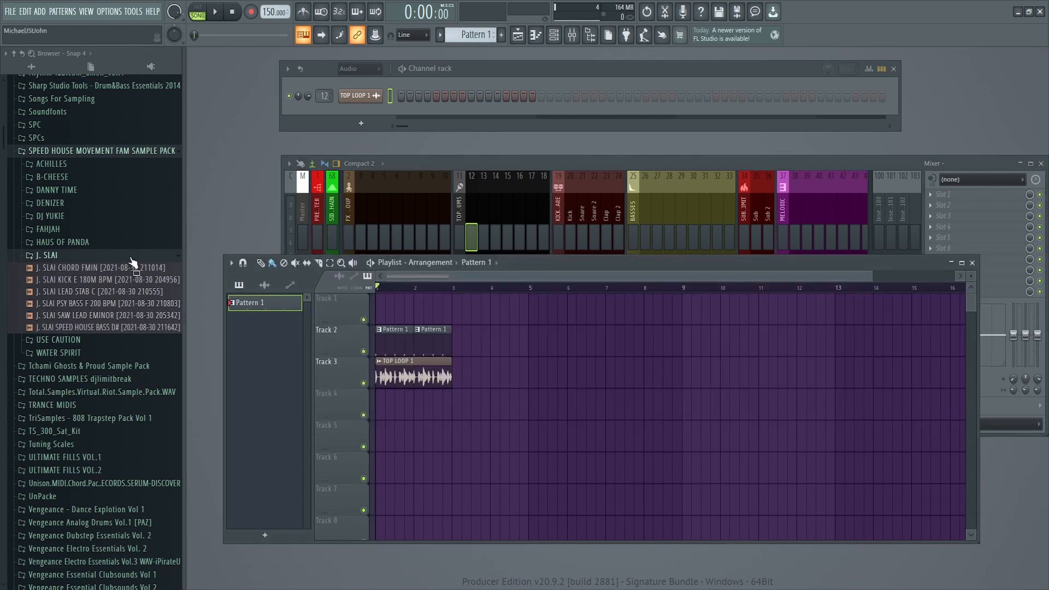
{"action": "left_click", "coordinate": [115, 281]}
{"action": "left_click", "coordinate": [109, 294]}
{"action": "left_click", "coordinate": [110, 302]}
{"action": "left_click", "coordinate": [113, 313]}
{"action": "left_click", "coordinate": [111, 325]}
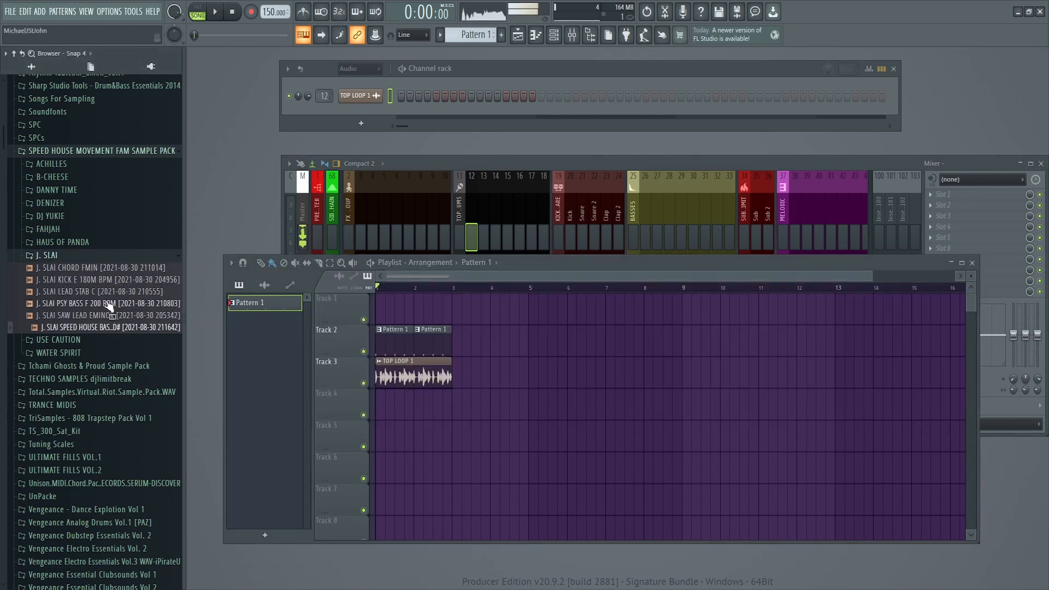
{"action": "left_click", "coordinate": [89, 269]}
Step: Audition the clap and PARTY PEOPLE BASS SHOT F in the FAHJAH folder, and check the DJ YUKIE samples again
{"action": "left_click", "coordinate": [66, 253]}
{"action": "left_click", "coordinate": [63, 232]}
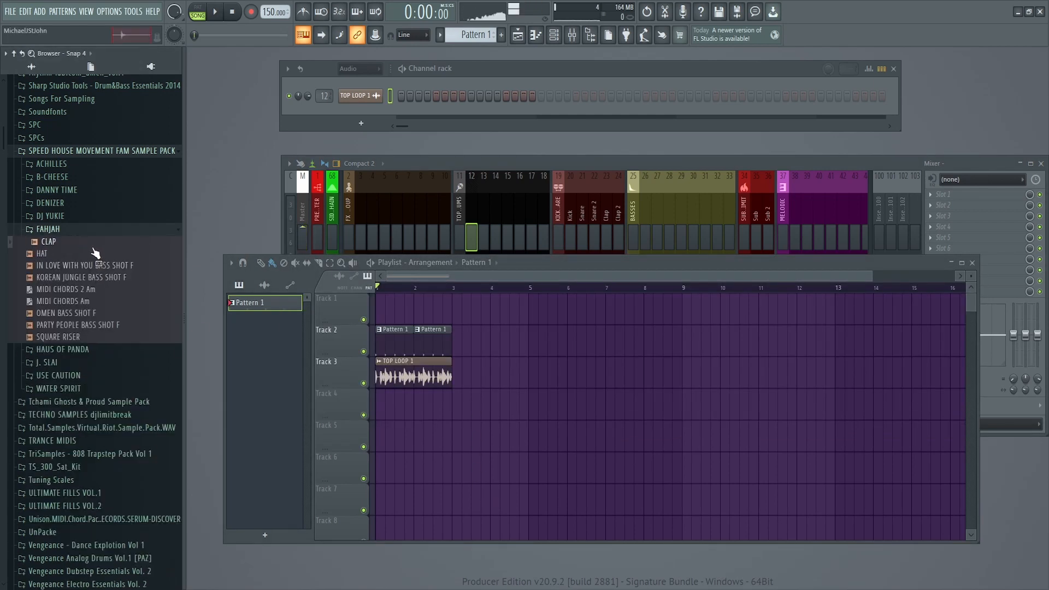
{"action": "left_click", "coordinate": [76, 326]}
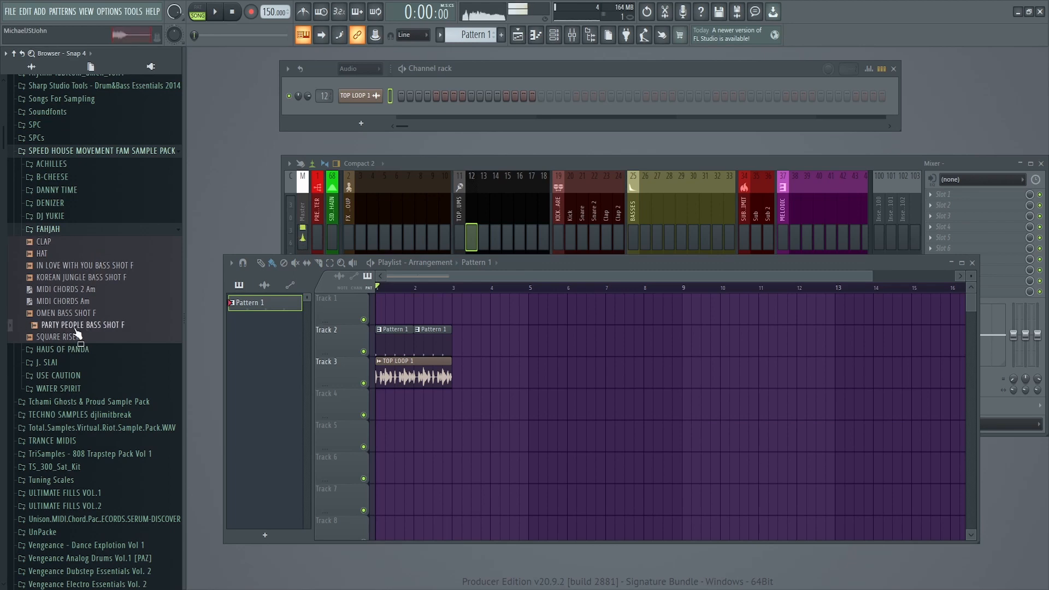
{"action": "left_click", "coordinate": [55, 216]}
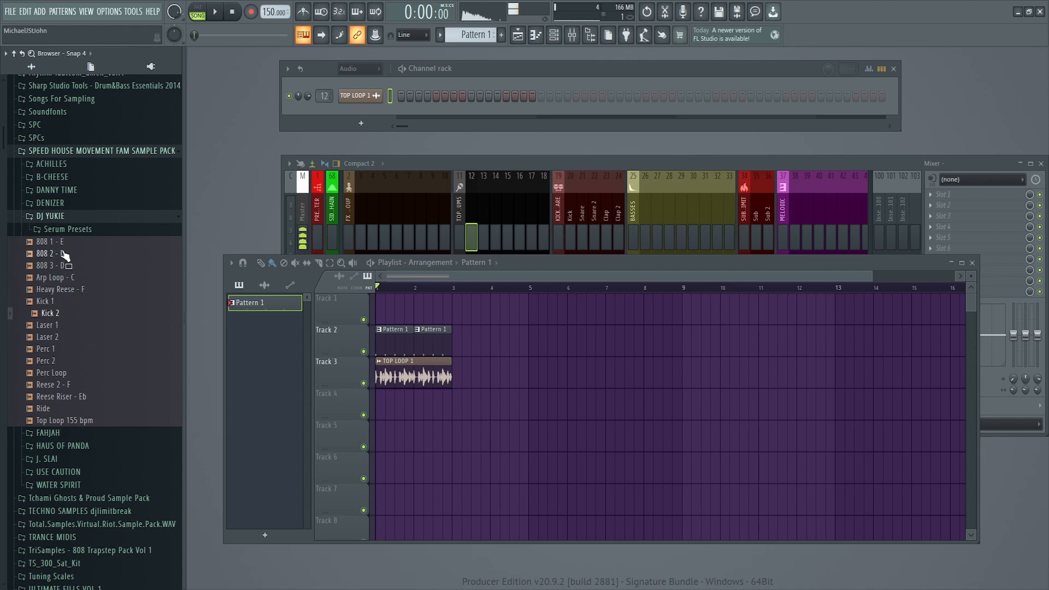
Step: Add DeniZer _ Clap from the DENIZER folder as a channel in Pattern 1 and program clap hits on steps 5 and 13
{"action": "left_click", "coordinate": [65, 204]}
{"action": "left_click", "coordinate": [64, 203]}
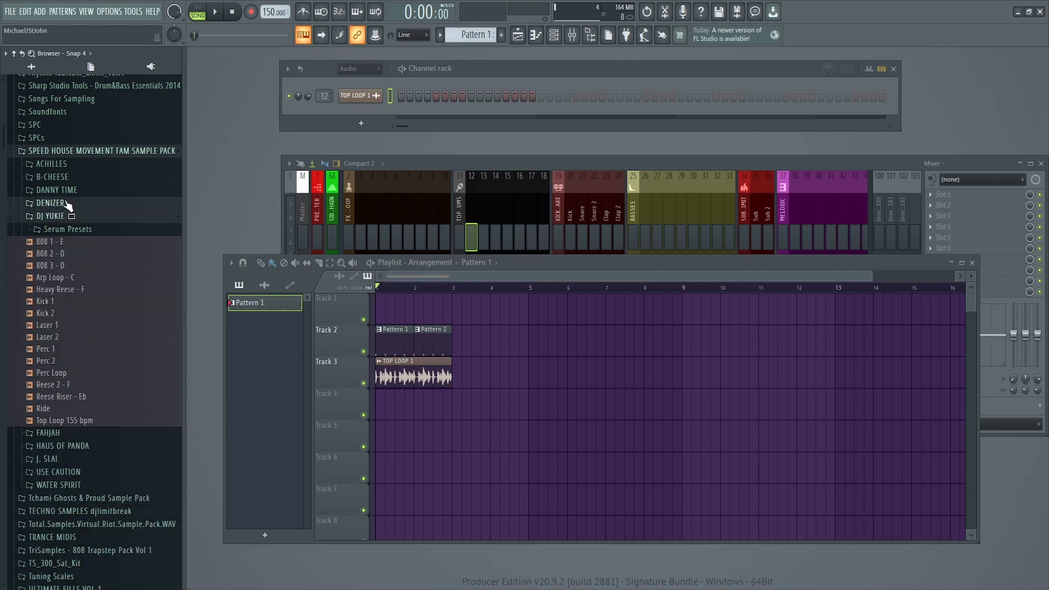
{"action": "left_click", "coordinate": [65, 203]}
{"action": "left_click", "coordinate": [101, 216]}
{"action": "double_click", "coordinate": [396, 339]}
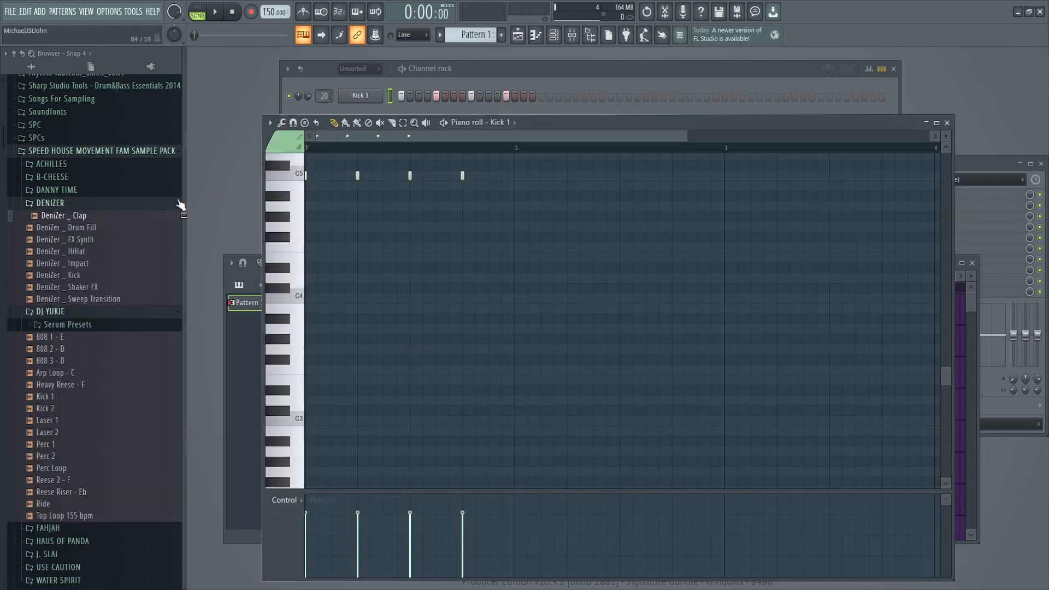
{"action": "left_click_drag", "start_coordinate": [100, 217], "coordinate": [419, 112]}
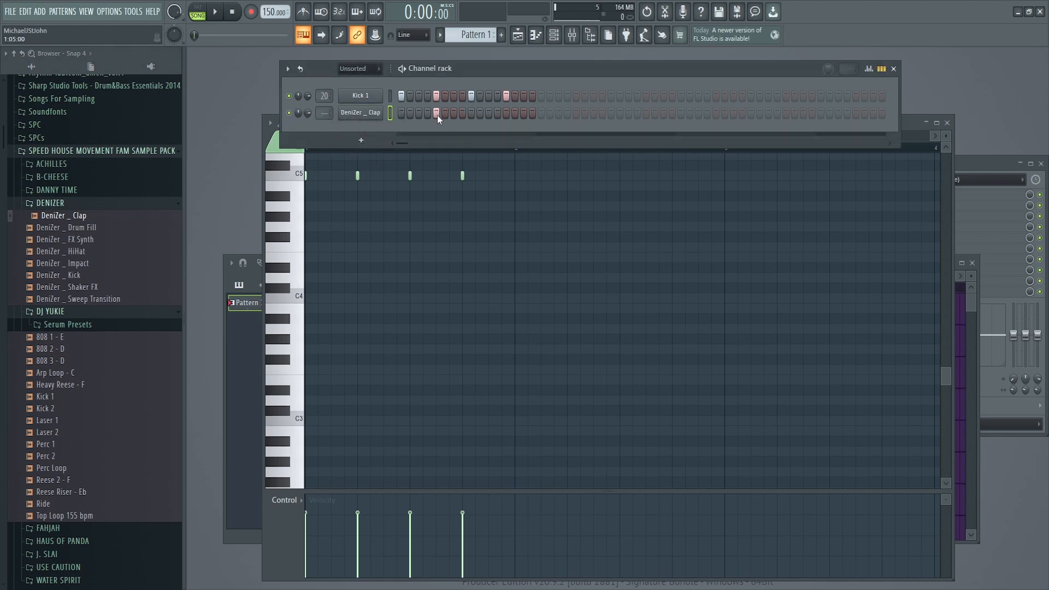
{"action": "key", "text": "space"}
{"action": "left_click", "coordinate": [506, 112]}
{"action": "key", "text": "space"}
Step: Raise the quick fade-out of the DeniZer _ Clap sample and toggle its normalization while the song plays
{"action": "left_click", "coordinate": [360, 112]}
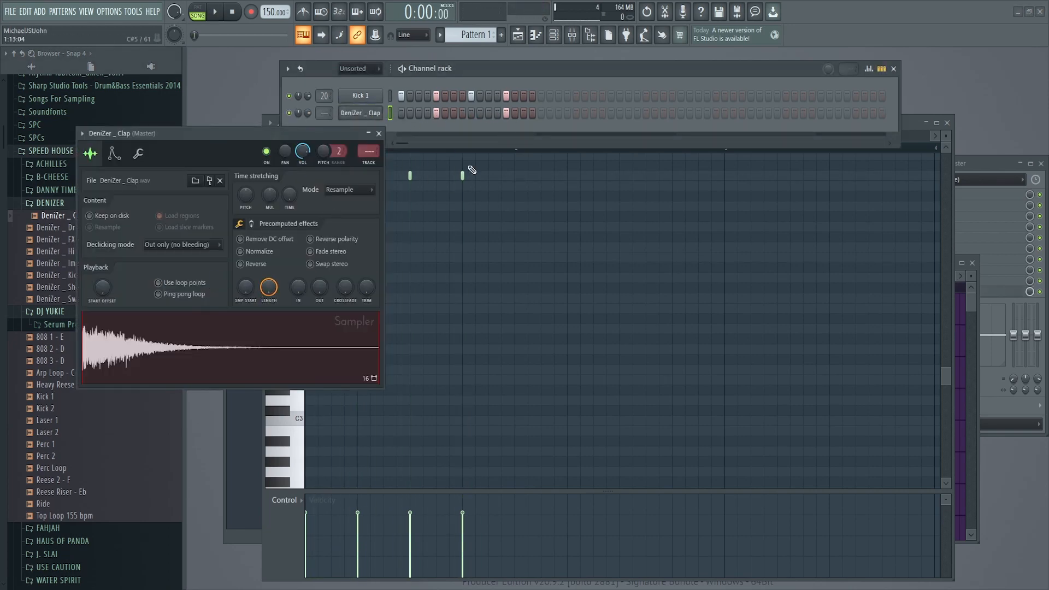
{"action": "key", "text": "space"}
{"action": "left_click_drag", "start_coordinate": [320, 287], "coordinate": [320, 262]}
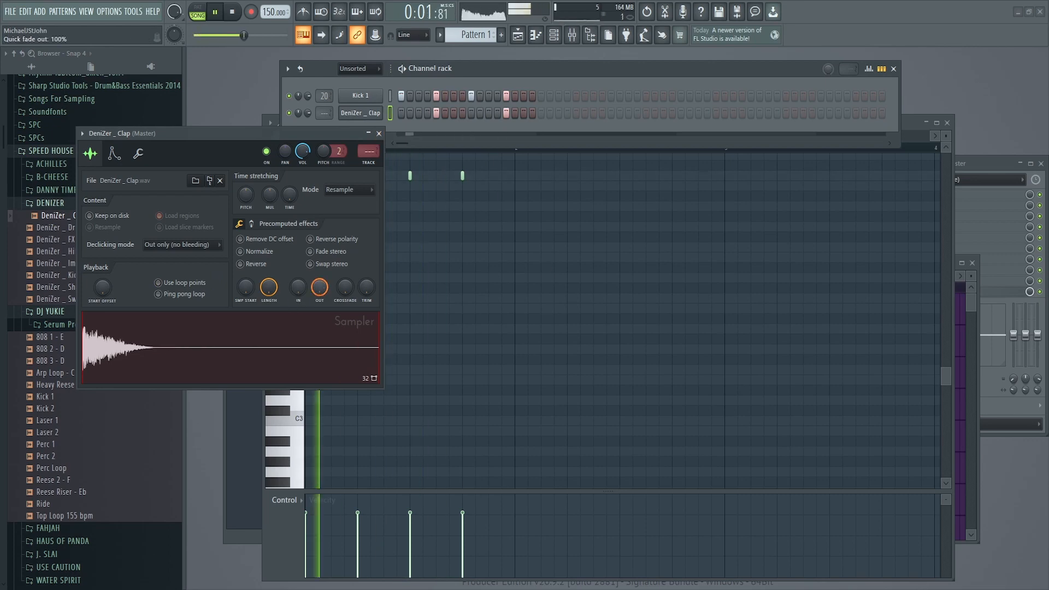
{"action": "left_click", "coordinate": [240, 252]}
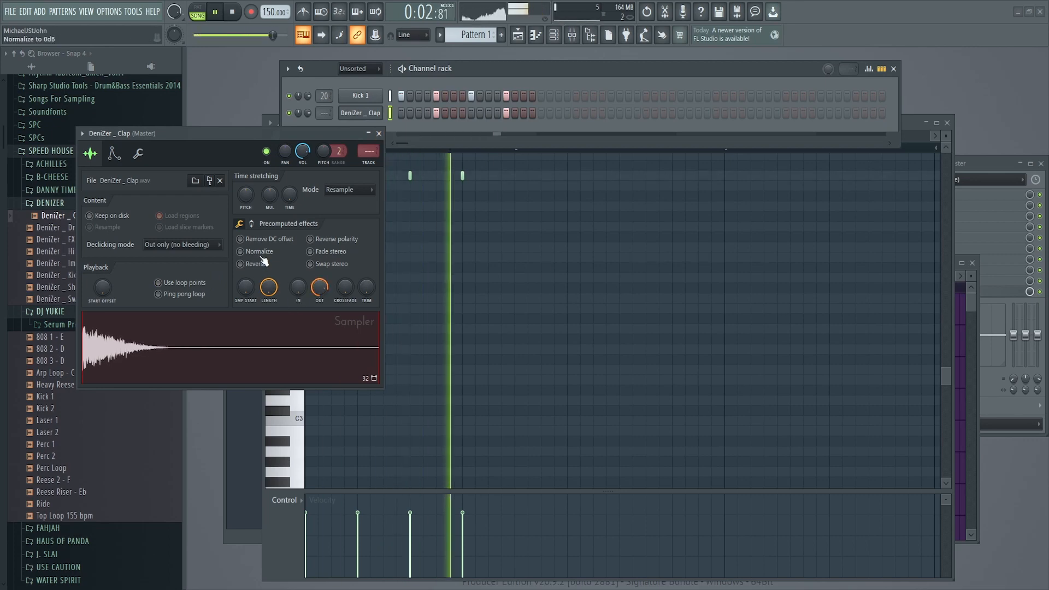
{"action": "left_click", "coordinate": [360, 113]}
Step: Stop playback, insert Fruity Soft Clipper in slot 6 of the Kick mixer track and raise its post gain
{"action": "key", "text": "F9"}
{"action": "key", "text": "space"}
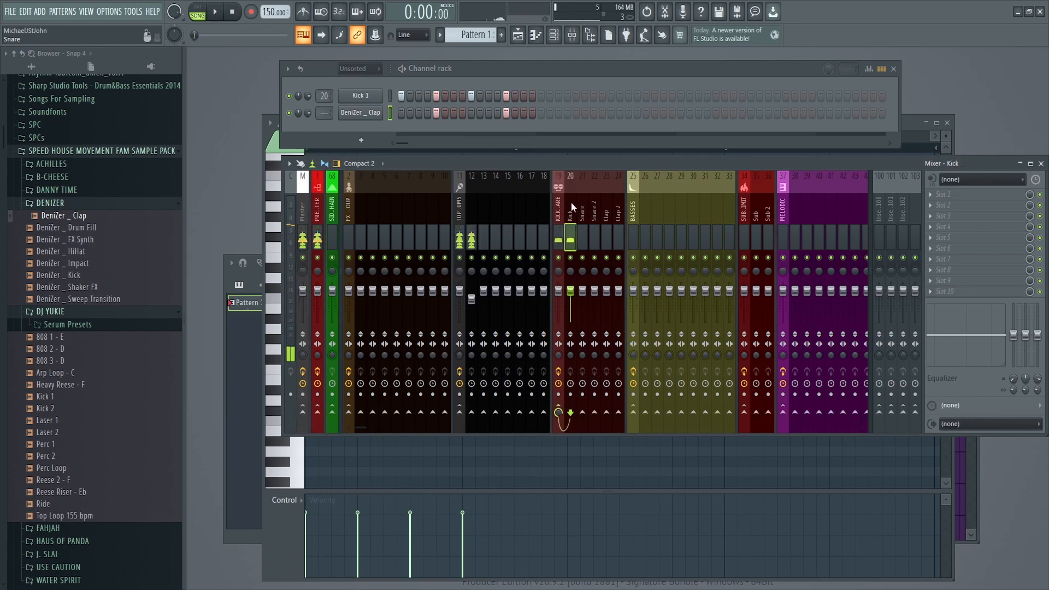
{"action": "left_click", "coordinate": [583, 210]}
{"action": "left_click", "coordinate": [571, 212]}
{"action": "left_click", "coordinate": [939, 248]}
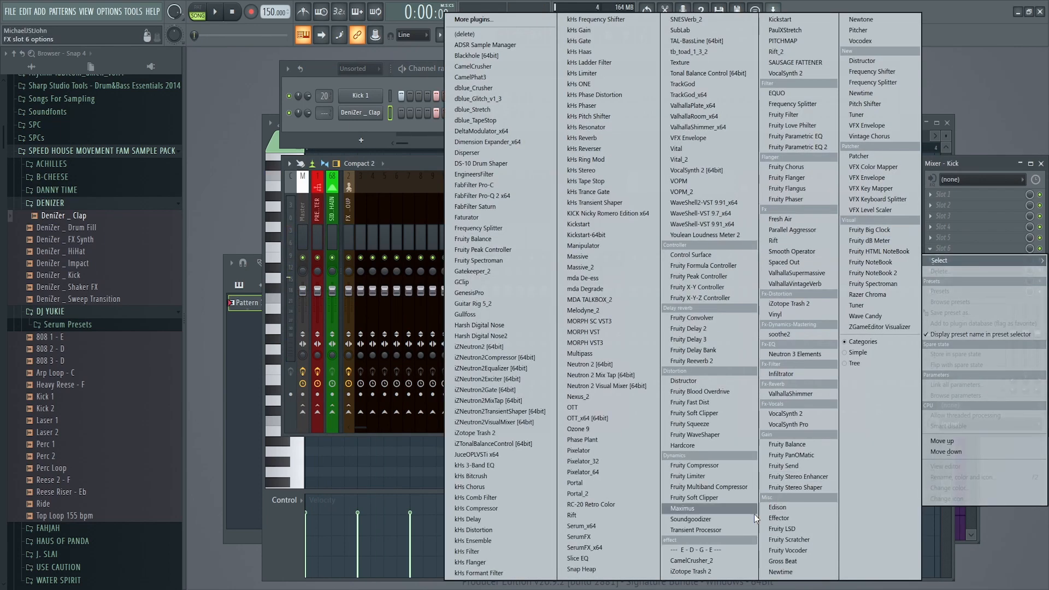
{"action": "left_click", "coordinate": [731, 495]}
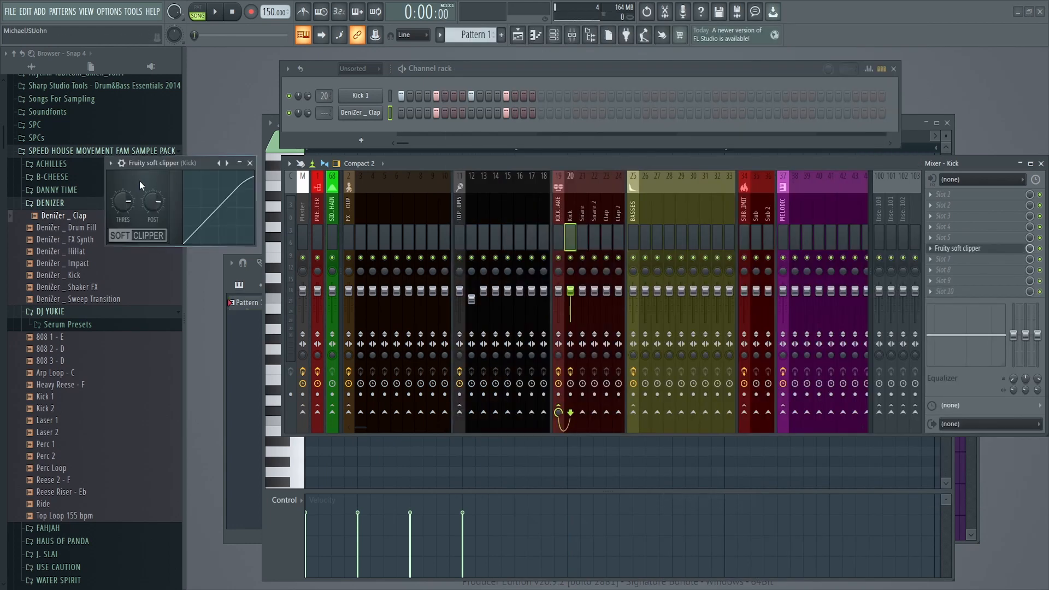
{"action": "key", "text": "q"}
{"action": "left_click_drag", "start_coordinate": [155, 205], "coordinate": [157, 196]}
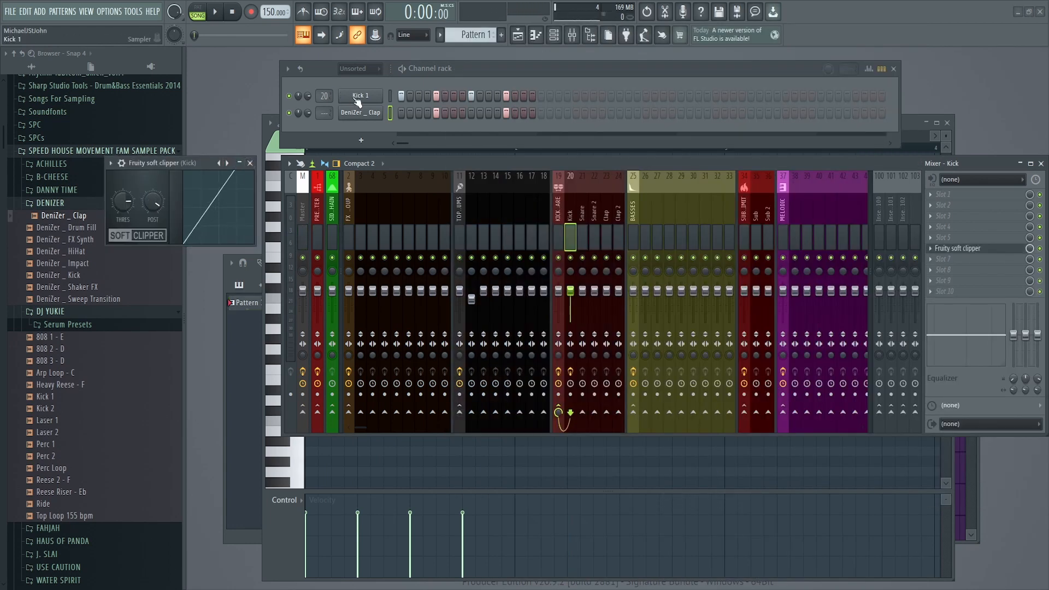
Step: Play the song with Kick 1's sampler open, close the sampler and piano roll, and return to the playlist
{"action": "left_click", "coordinate": [358, 98]}
{"action": "key", "text": "space"}
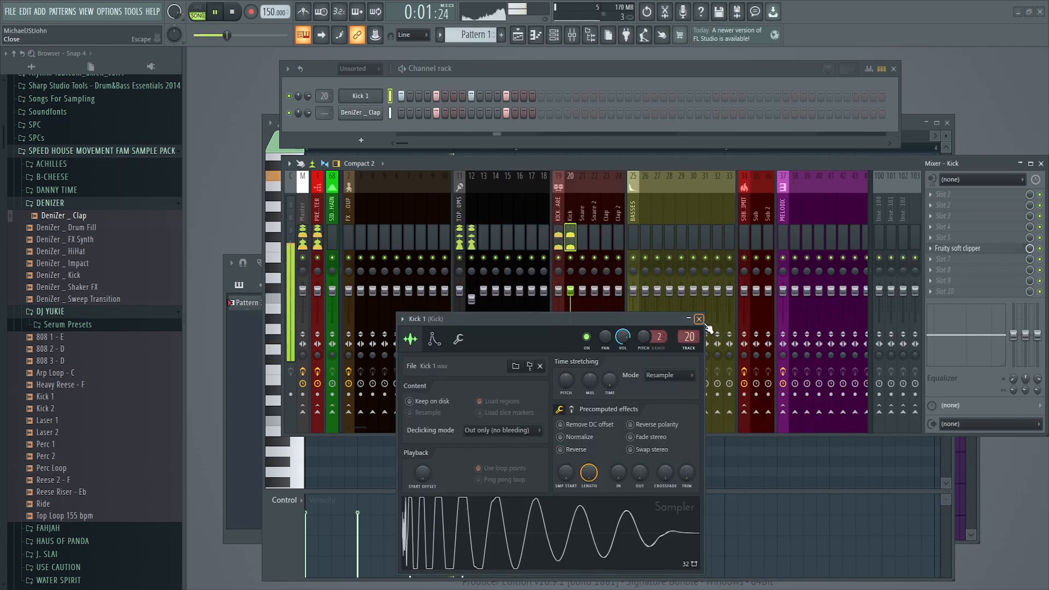
{"action": "left_click", "coordinate": [700, 319]}
{"action": "left_click", "coordinate": [764, 461]}
{"action": "left_click", "coordinate": [948, 123]}
{"action": "key", "text": "space"}
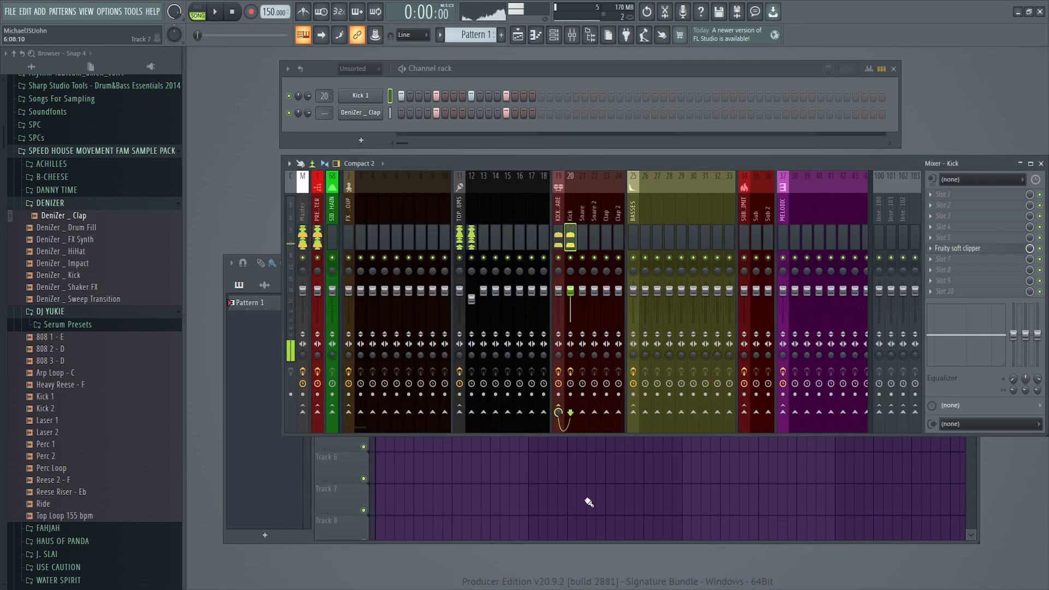
{"action": "left_click", "coordinate": [589, 501]}
Step: Collapse the SPEED HOUSE MOVEMENT FAM SAMPLE PACK and browse to the Rux Ton Bass Blocks folder
{"action": "left_click", "coordinate": [67, 200]}
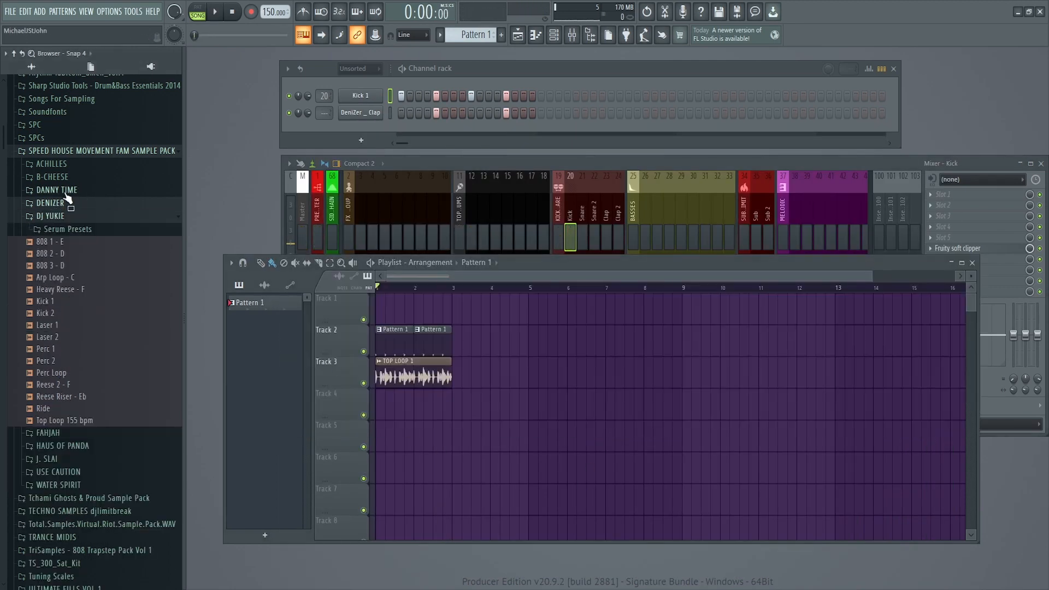
{"action": "left_click", "coordinate": [72, 151]}
{"action": "left_click_drag", "start_coordinate": [5, 136], "coordinate": [10, 72]}
{"action": "left_click", "coordinate": [34, 294]}
{"action": "left_click", "coordinate": [39, 306]}
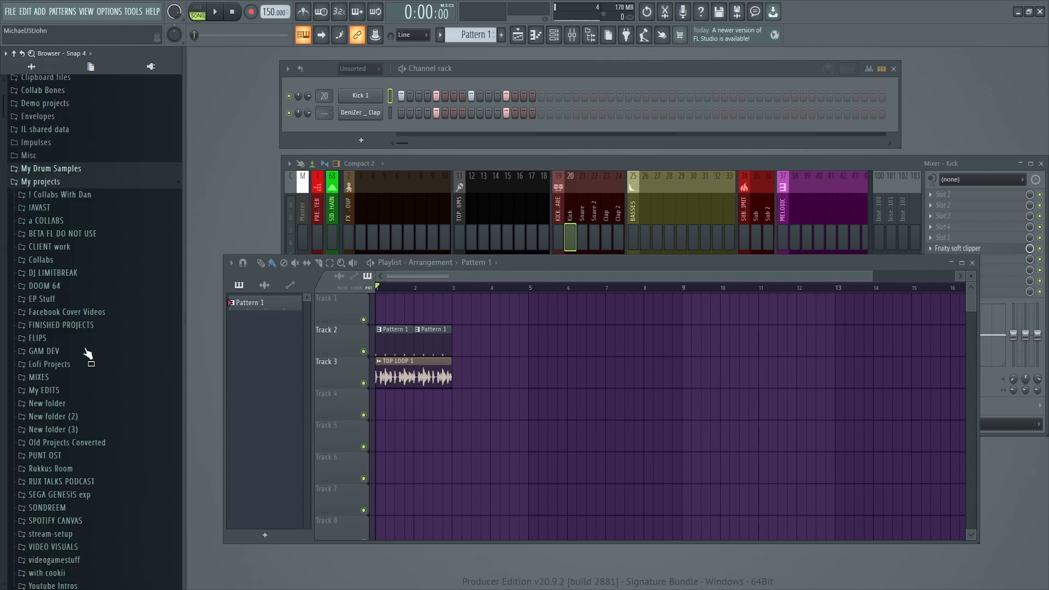
{"action": "left_click", "coordinate": [60, 93]}
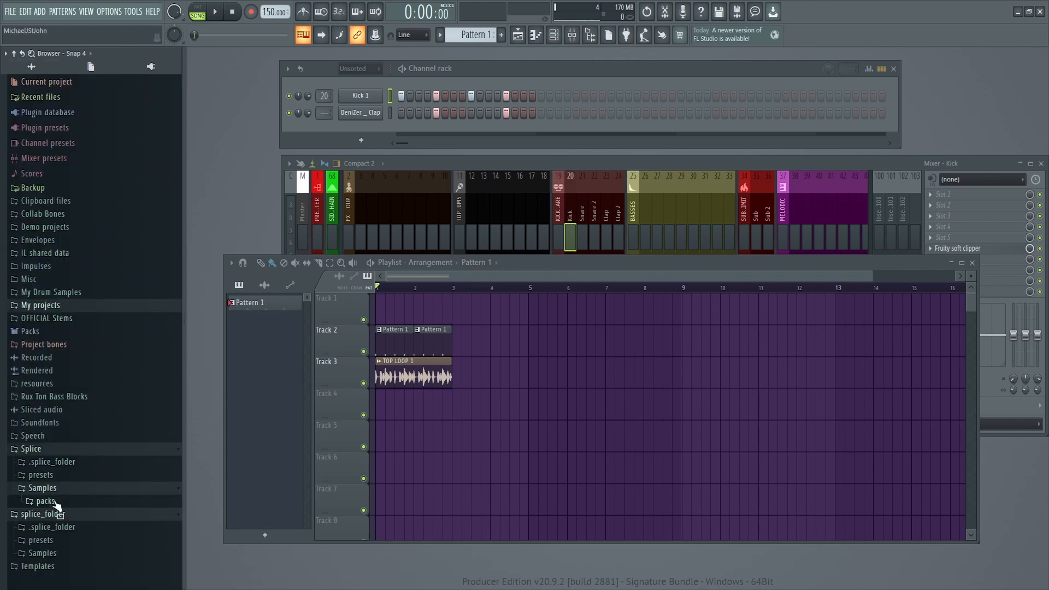
{"action": "left_click", "coordinate": [27, 450]}
{"action": "left_click", "coordinate": [82, 398]}
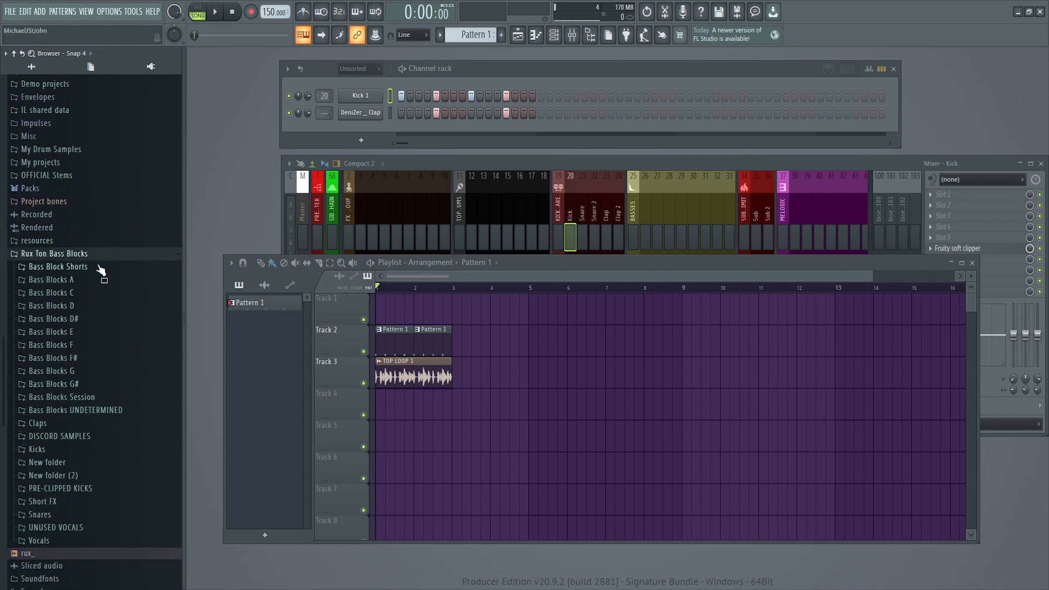
Step: Look through the Bass Blocks C, Bass Blocks D and Bass Blocks E folders for a bass sample
{"action": "left_click", "coordinate": [83, 291]}
{"action": "left_click", "coordinate": [78, 295]}
{"action": "left_click", "coordinate": [107, 306]}
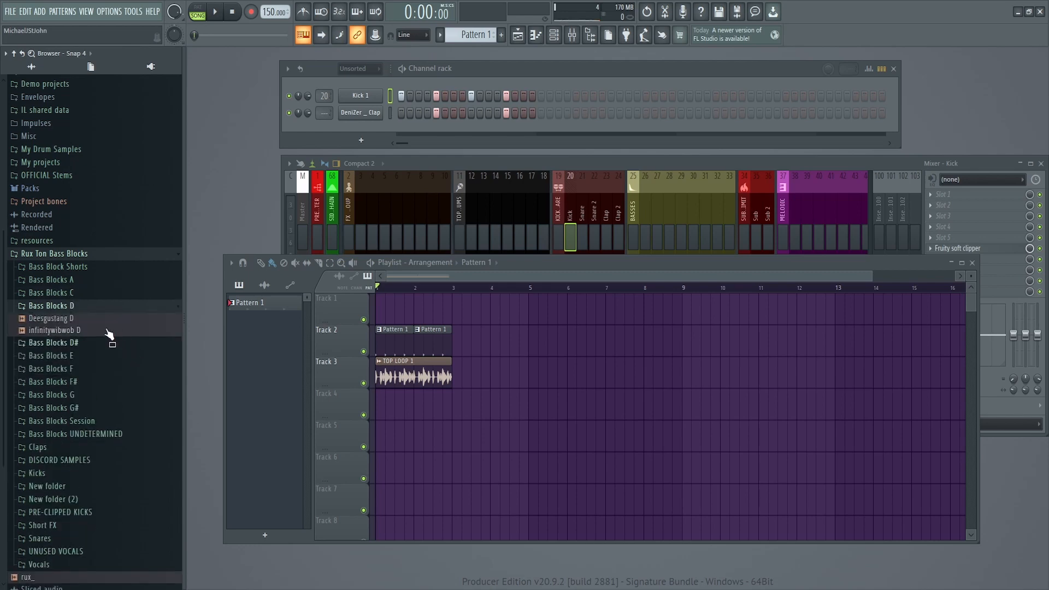
{"action": "left_click", "coordinate": [75, 309]}
{"action": "left_click", "coordinate": [97, 331]}
{"action": "scroll", "coordinate": [125, 366], "scroll_direction": "down", "scroll_amount": 4}
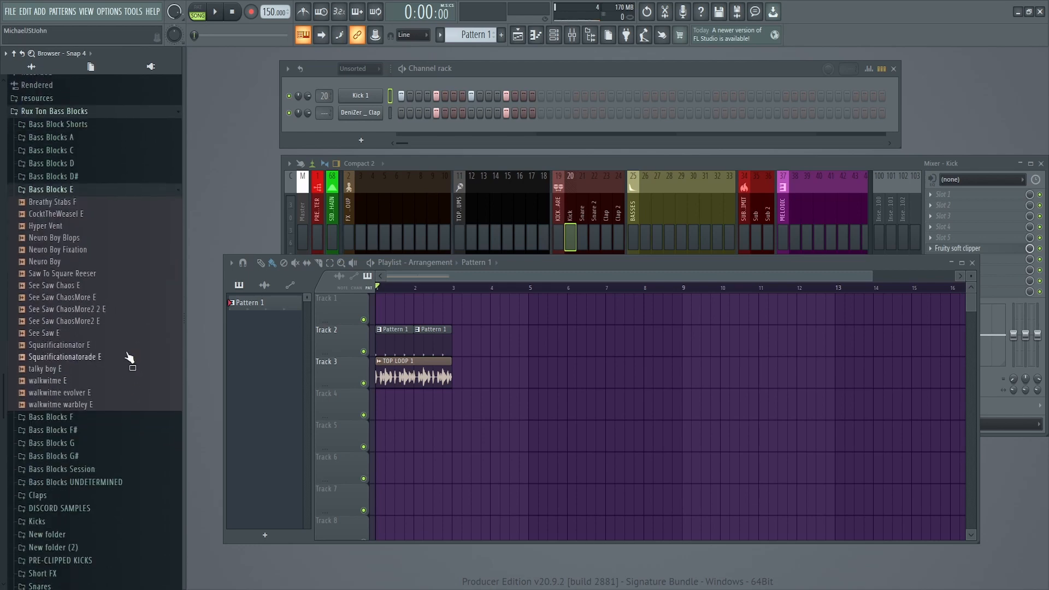
{"action": "left_click", "coordinate": [70, 189]}
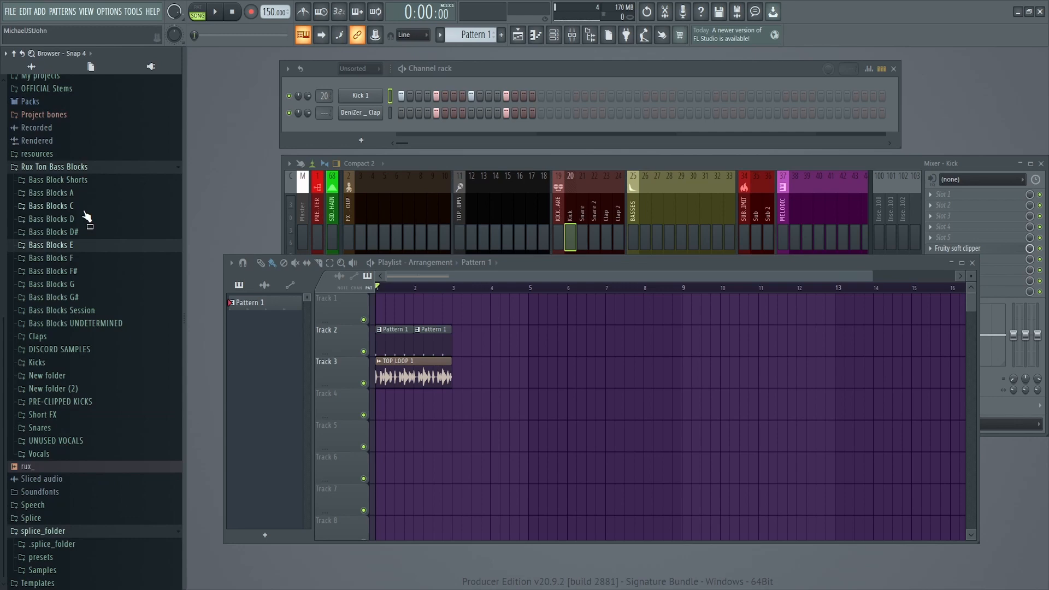
Step: Audition On Edge F from the Bass Blocks F folder and place it on Track 4 starting at bar 5
{"action": "left_click", "coordinate": [90, 260]}
{"action": "scroll", "coordinate": [110, 212], "scroll_direction": "down", "scroll_amount": 4}
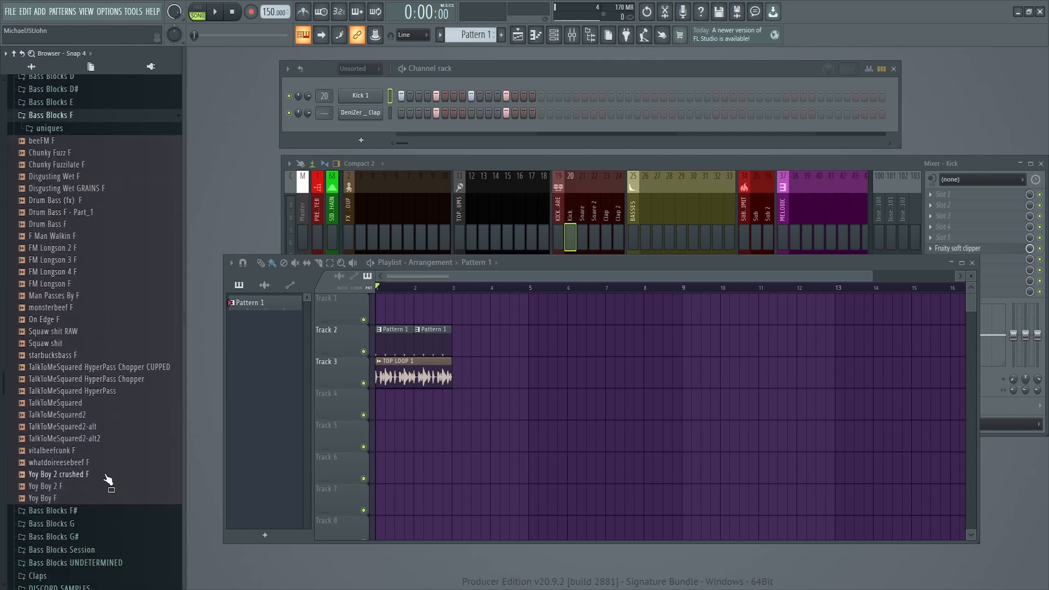
{"action": "left_click", "coordinate": [77, 320]}
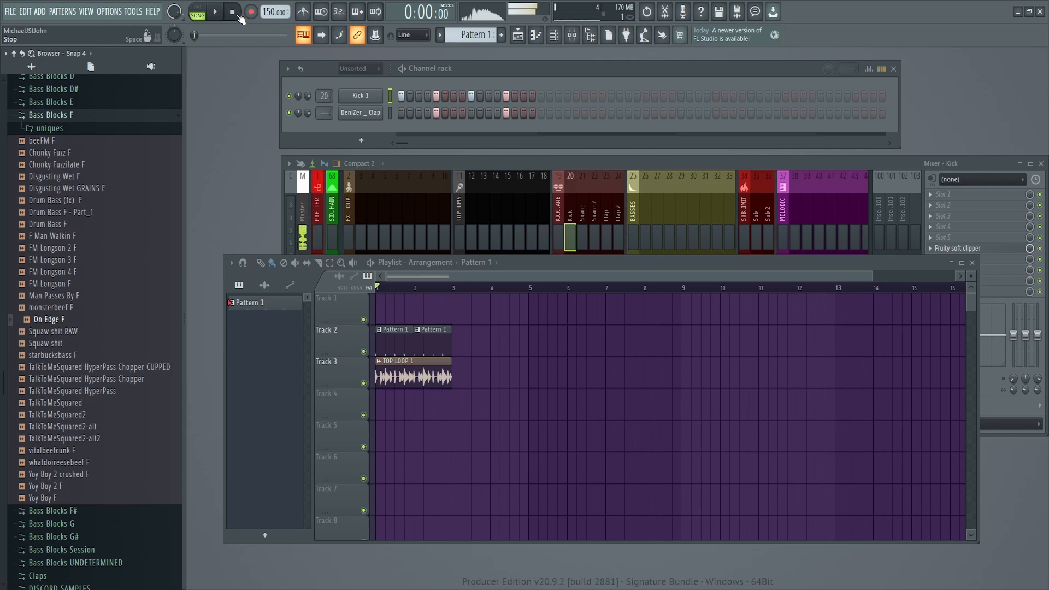
{"action": "left_click_drag", "start_coordinate": [75, 323], "coordinate": [484, 404]}
{"action": "left_click_drag", "start_coordinate": [522, 406], "coordinate": [570, 406]}
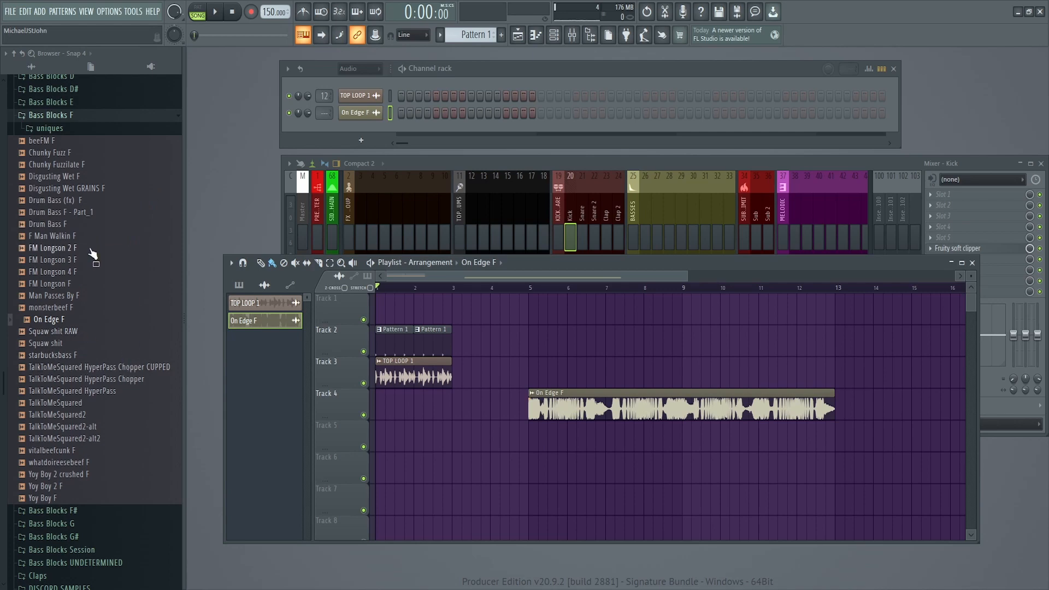
Step: Audition the Clean Saw samples in Bass Blocks G and place Clean Saw Only G on Track 3 at bar 5
{"action": "left_click", "coordinate": [59, 116]}
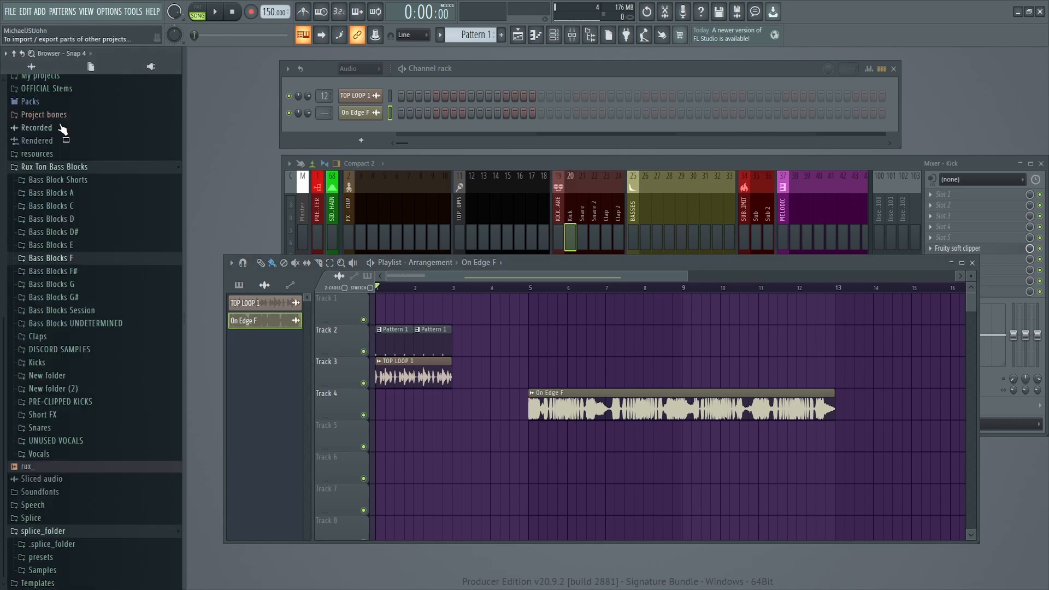
{"action": "left_click", "coordinate": [93, 285]}
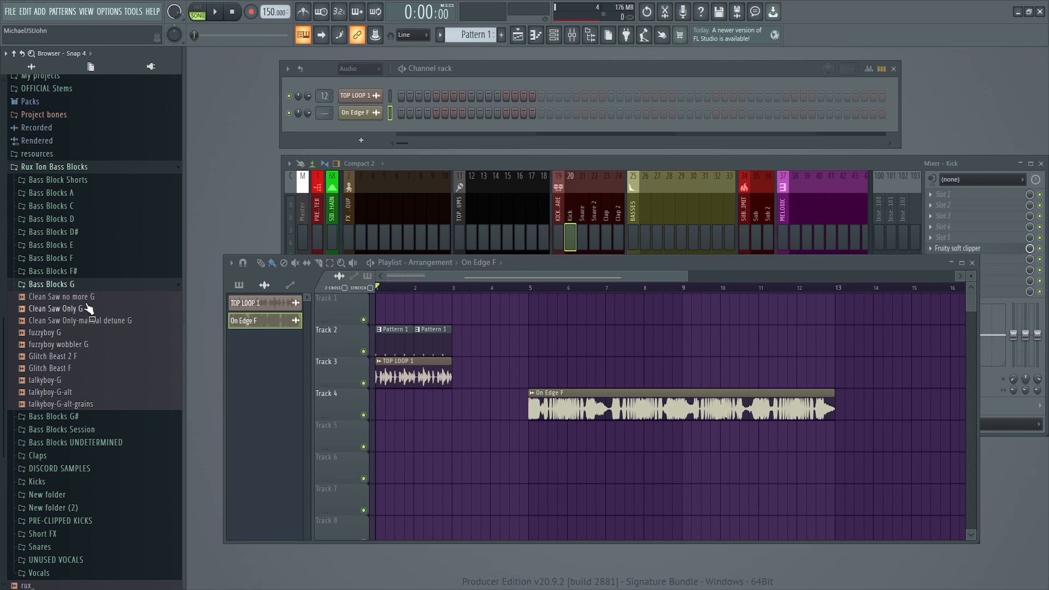
{"action": "left_click", "coordinate": [105, 300]}
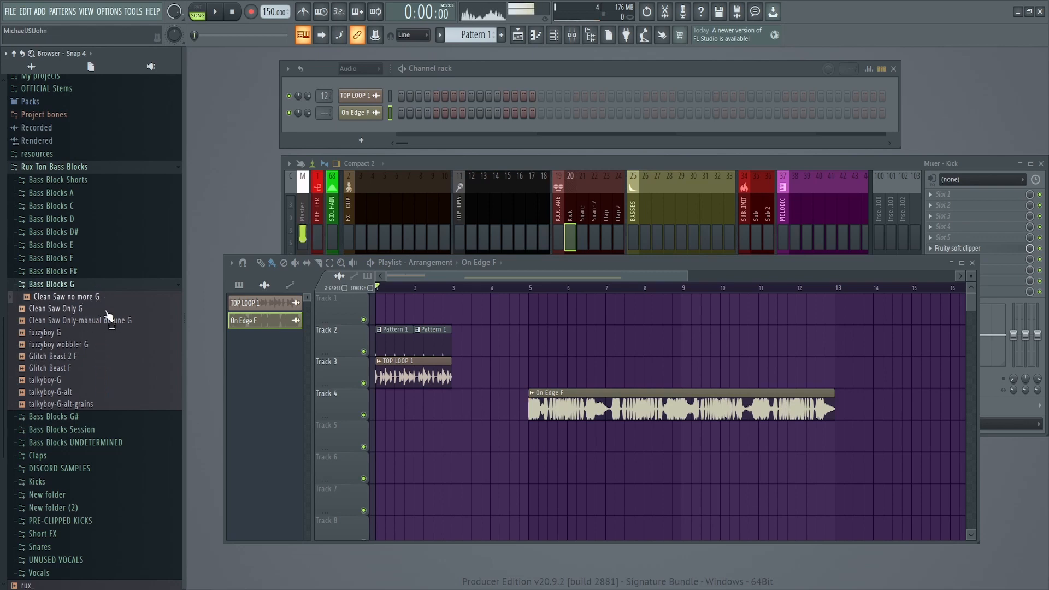
{"action": "left_click", "coordinate": [107, 309]}
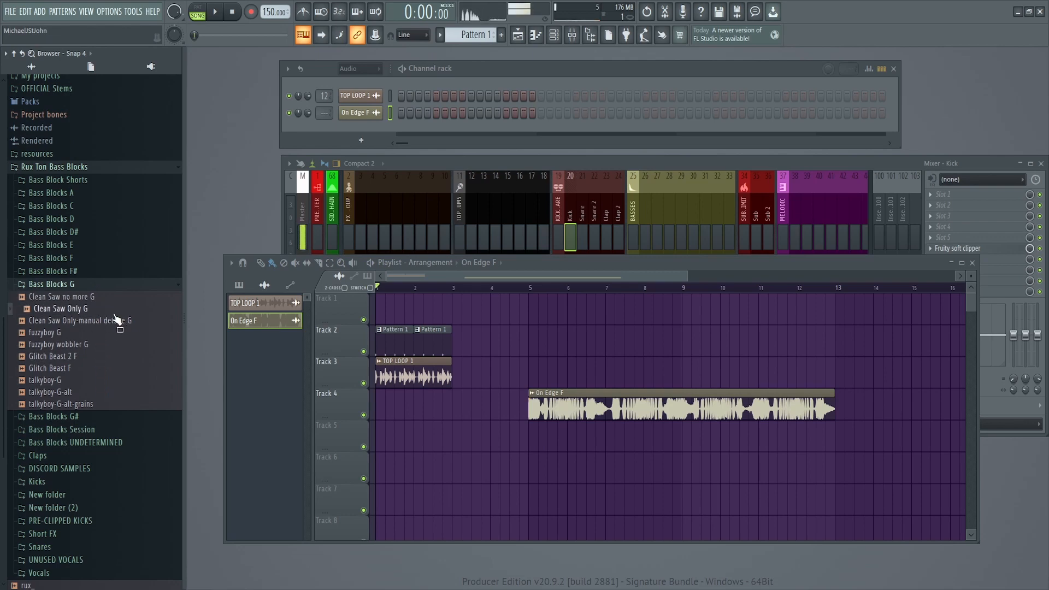
{"action": "left_click", "coordinate": [114, 317]}
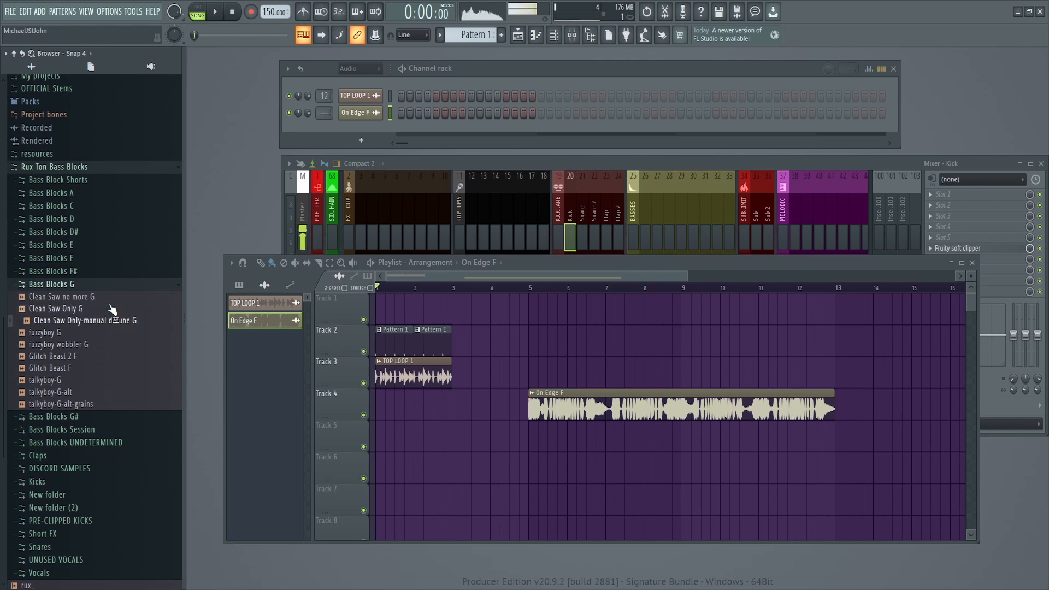
{"action": "left_click", "coordinate": [93, 309]}
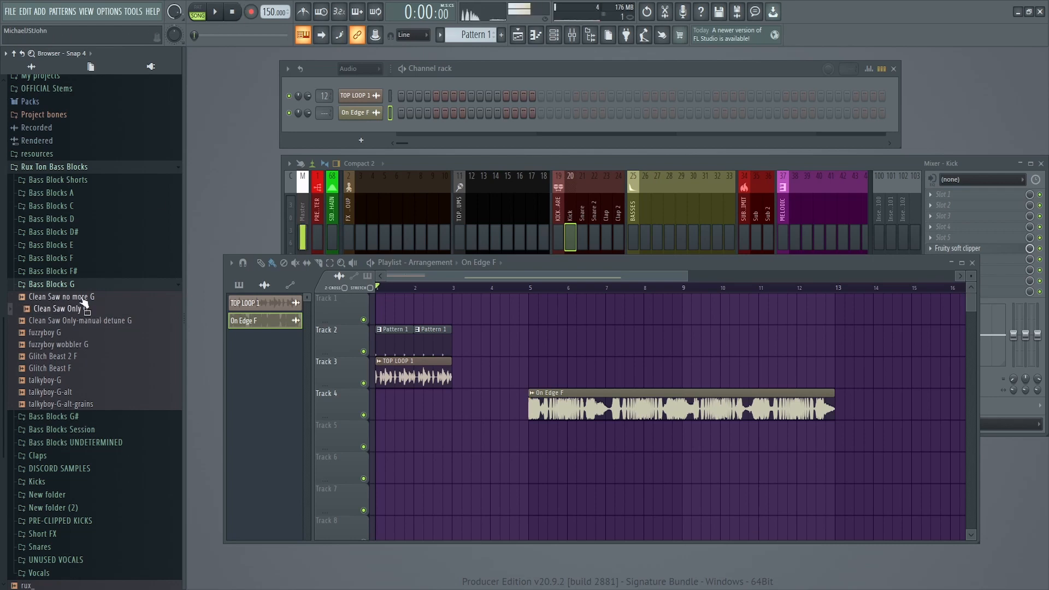
{"action": "left_click_drag", "start_coordinate": [84, 304], "coordinate": [534, 370]}
Step: Set Clean Saw Only G's time-stretching mode to Auto and adjust its stretch pitch
{"action": "double_click", "coordinate": [547, 395]}
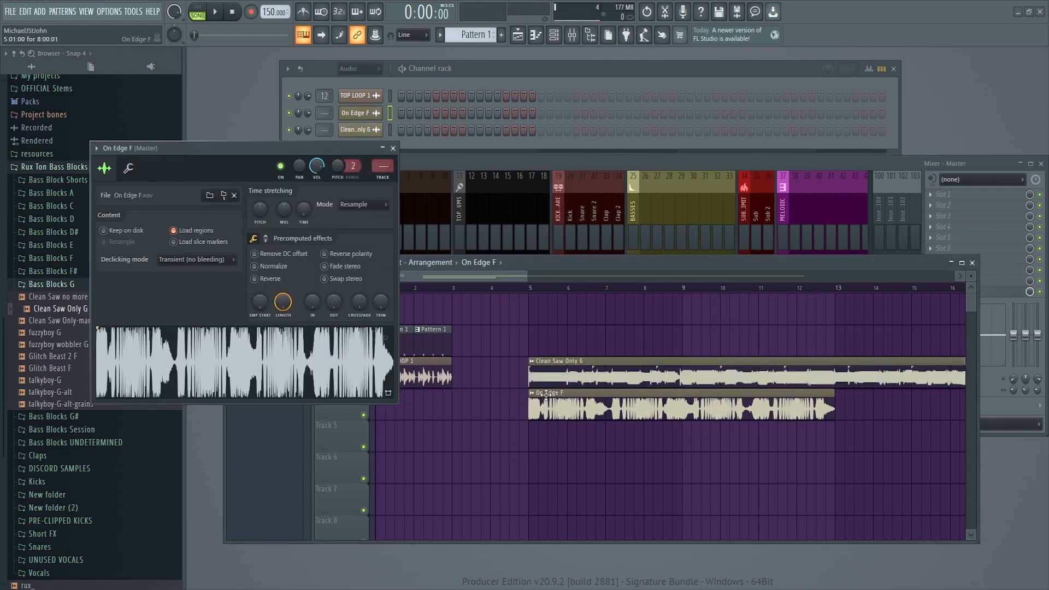
{"action": "double_click", "coordinate": [547, 377]}
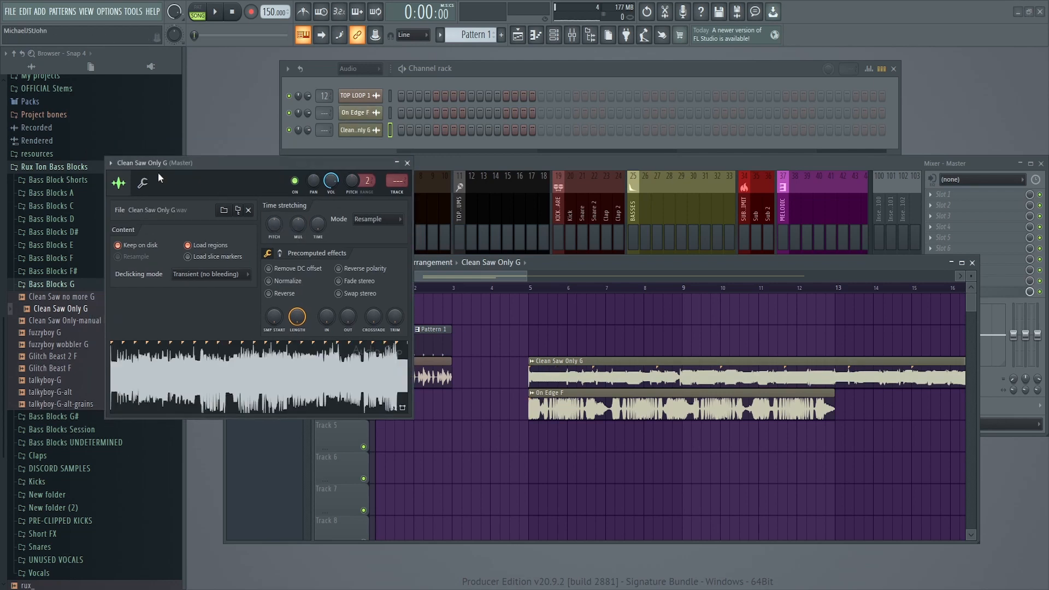
{"action": "left_click", "coordinate": [142, 182]}
{"action": "left_click", "coordinate": [119, 183]}
Step: Route the Clean Saw Only G channel to mixer track 27 in the BASSES group
{"action": "left_click", "coordinate": [671, 192]}
{"action": "left_click", "coordinate": [650, 204]}
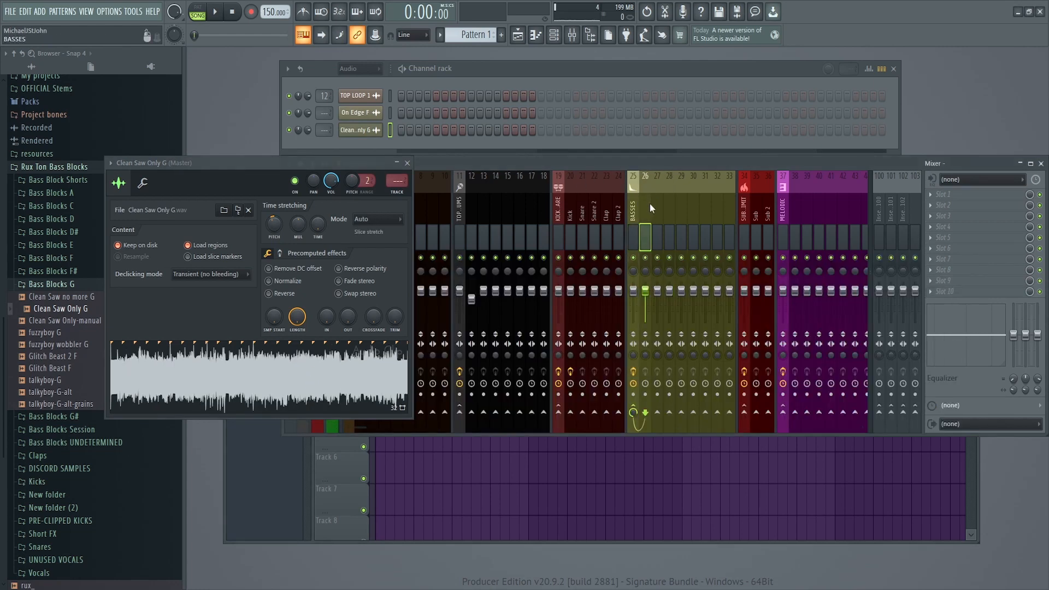
{"action": "left_click_drag", "start_coordinate": [299, 163], "coordinate": [451, 369]}
{"action": "left_click", "coordinate": [651, 207]}
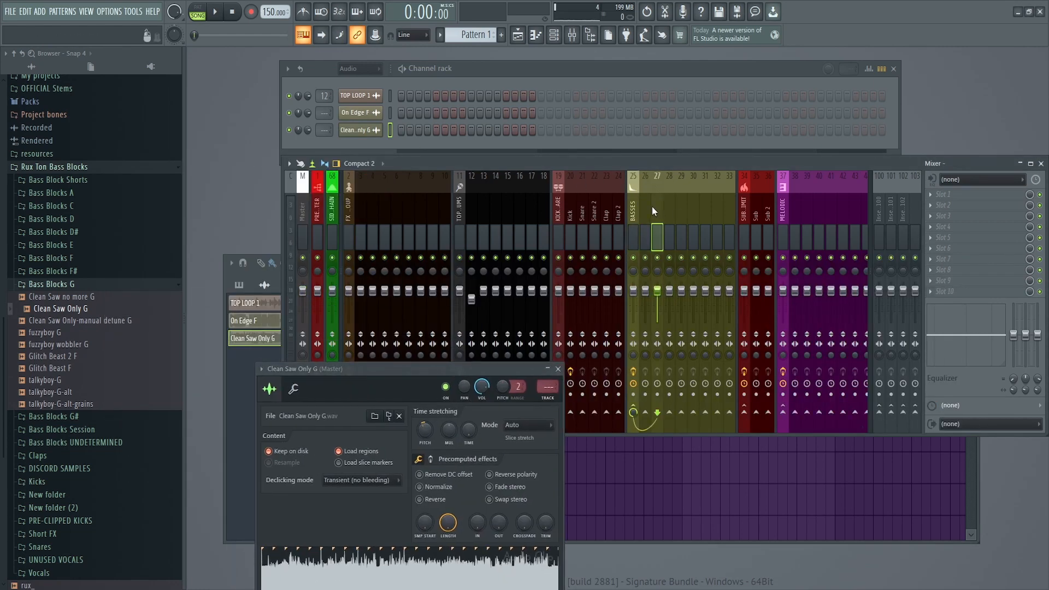
{"action": "left_click", "coordinate": [289, 165]}
{"action": "left_click", "coordinate": [400, 365]}
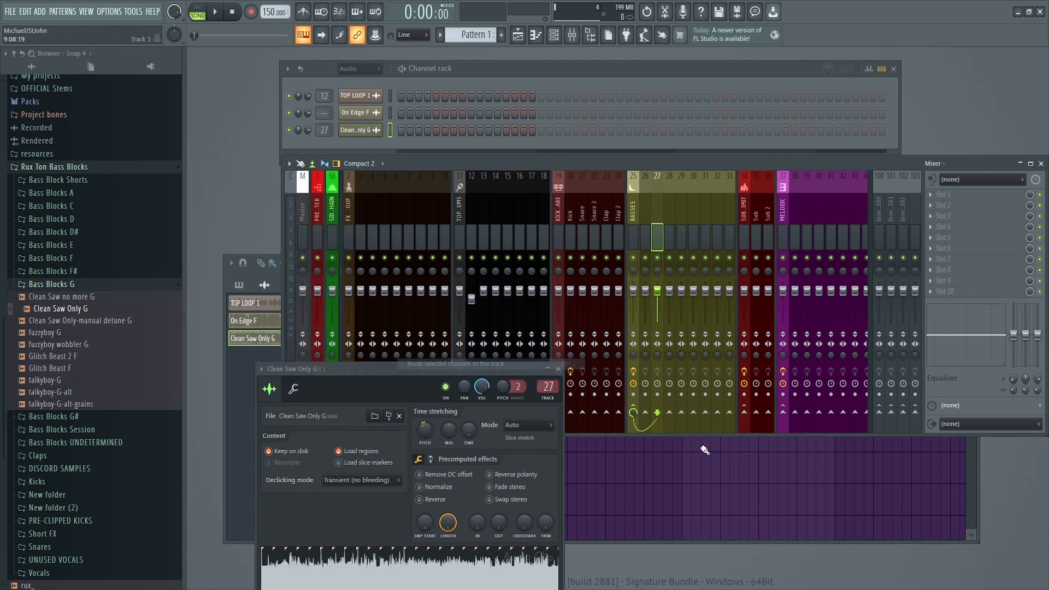
{"action": "left_click", "coordinate": [700, 446]}
Step: Route the On Edge F channel to mixer track 27 in the BASSES group
{"action": "double_click", "coordinate": [687, 394]}
{"action": "left_click", "coordinate": [662, 200]}
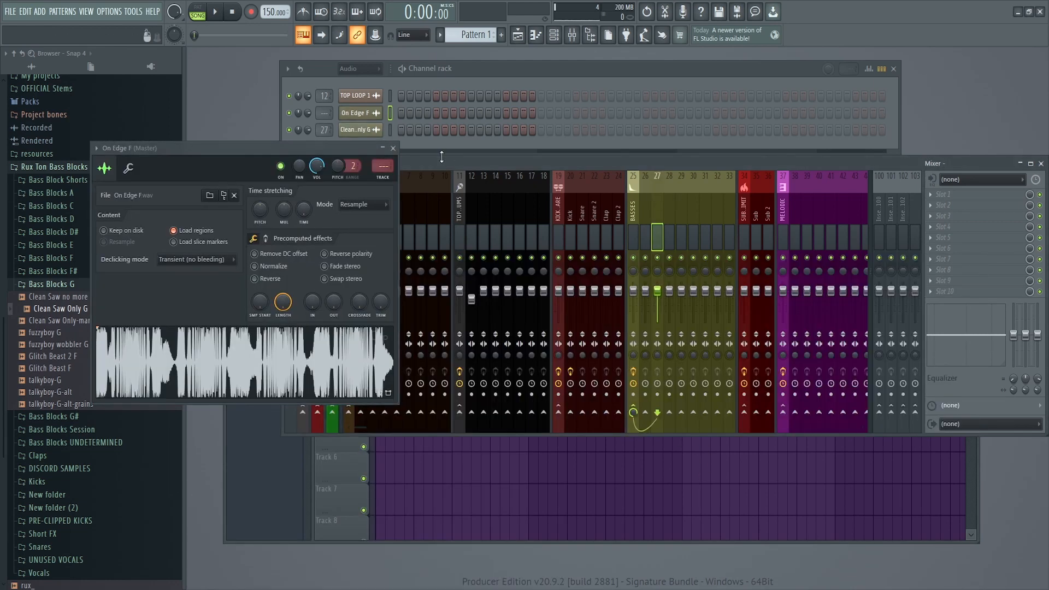
{"action": "left_click_drag", "start_coordinate": [363, 155], "coordinate": [512, 320]}
{"action": "left_click", "coordinate": [653, 207]}
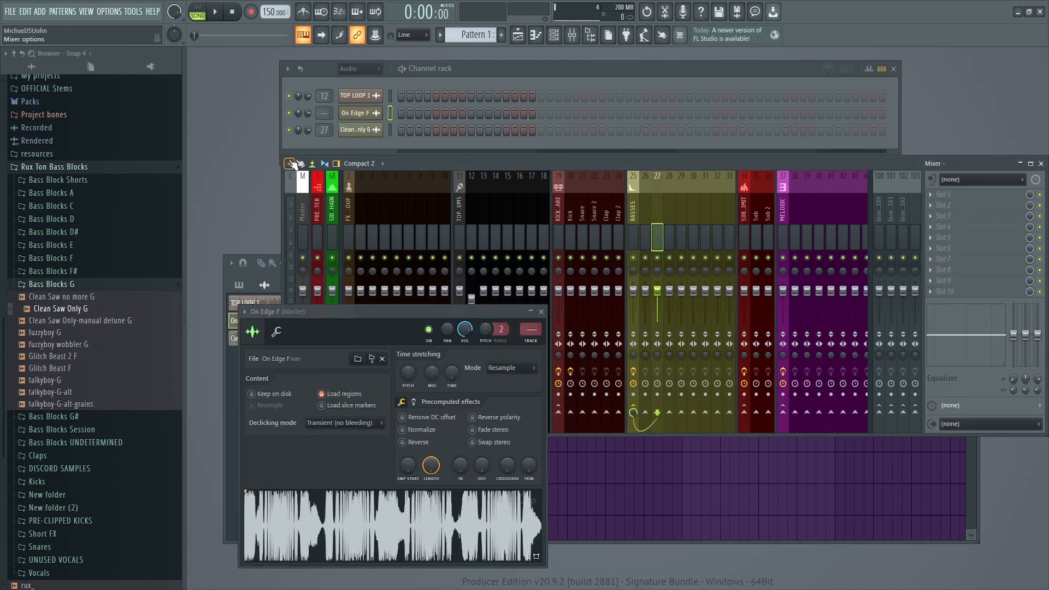
{"action": "left_click", "coordinate": [290, 164]}
{"action": "left_click", "coordinate": [408, 367]}
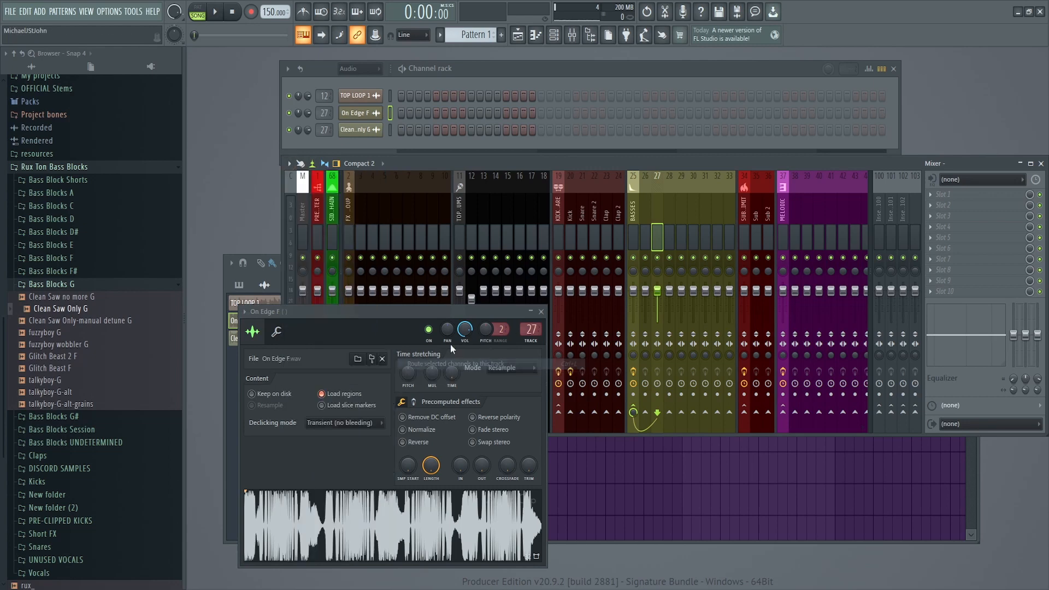
{"action": "left_click", "coordinate": [541, 312]}
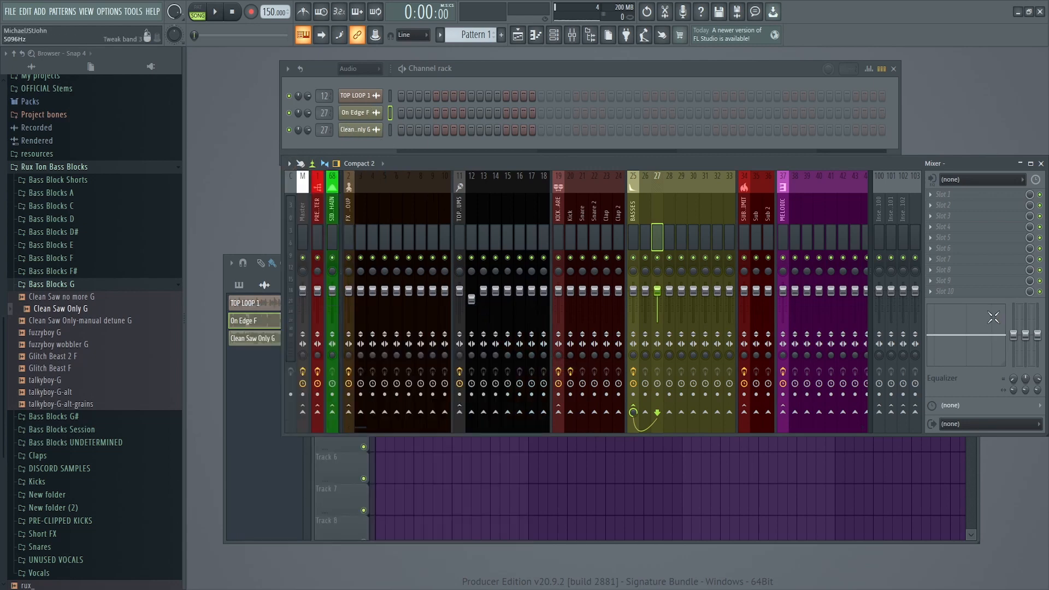
Step: Load Kickstart into slot 2 of the SIDECHAIN mixer track and choose its second curve shape
{"action": "left_click", "coordinate": [983, 250]}
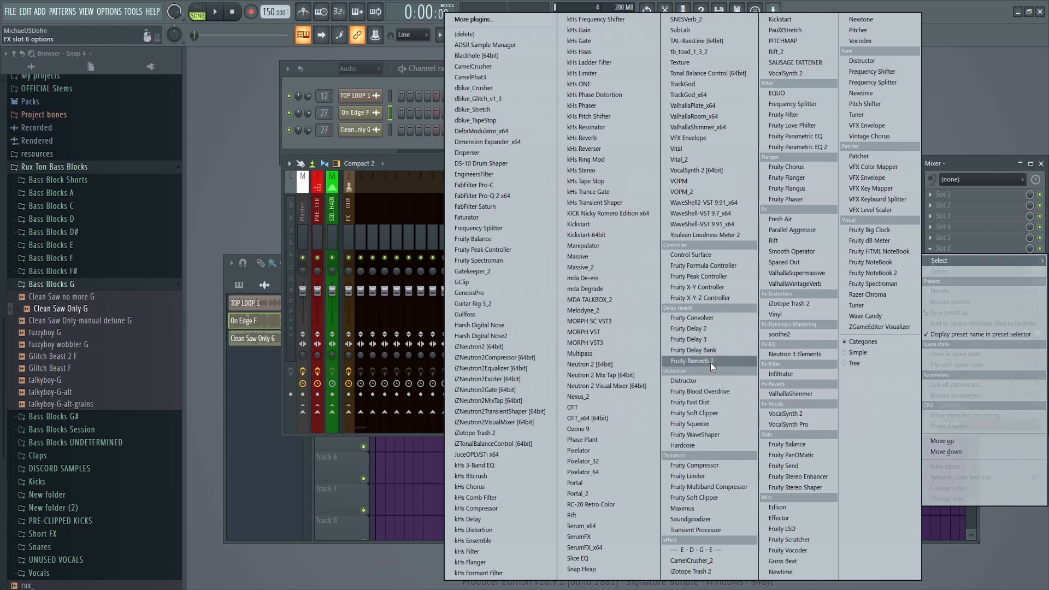
{"action": "left_click", "coordinate": [413, 500]}
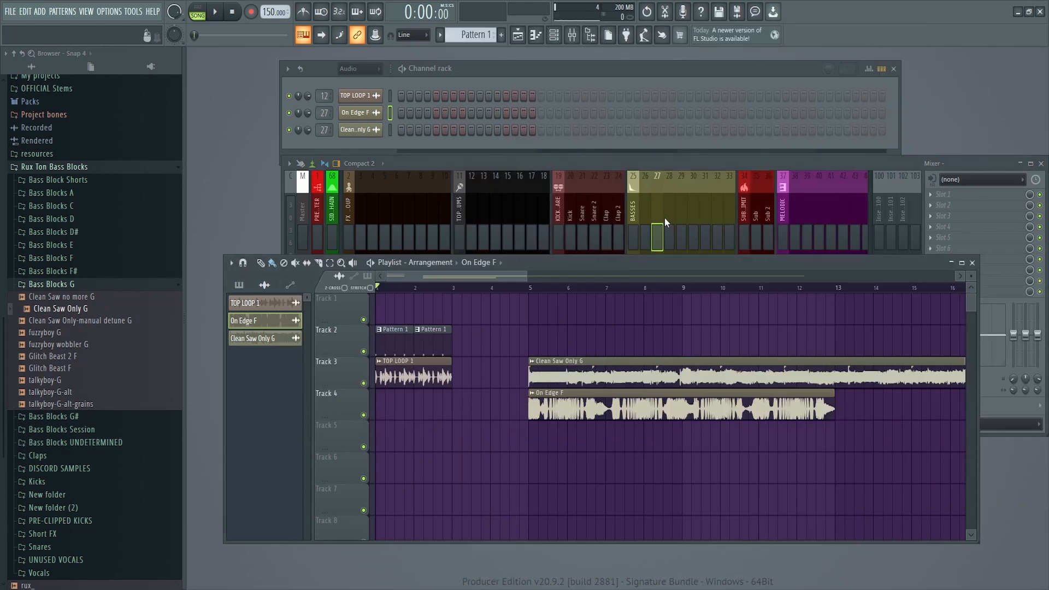
{"action": "left_click", "coordinate": [636, 221]}
{"action": "left_click", "coordinate": [333, 219]}
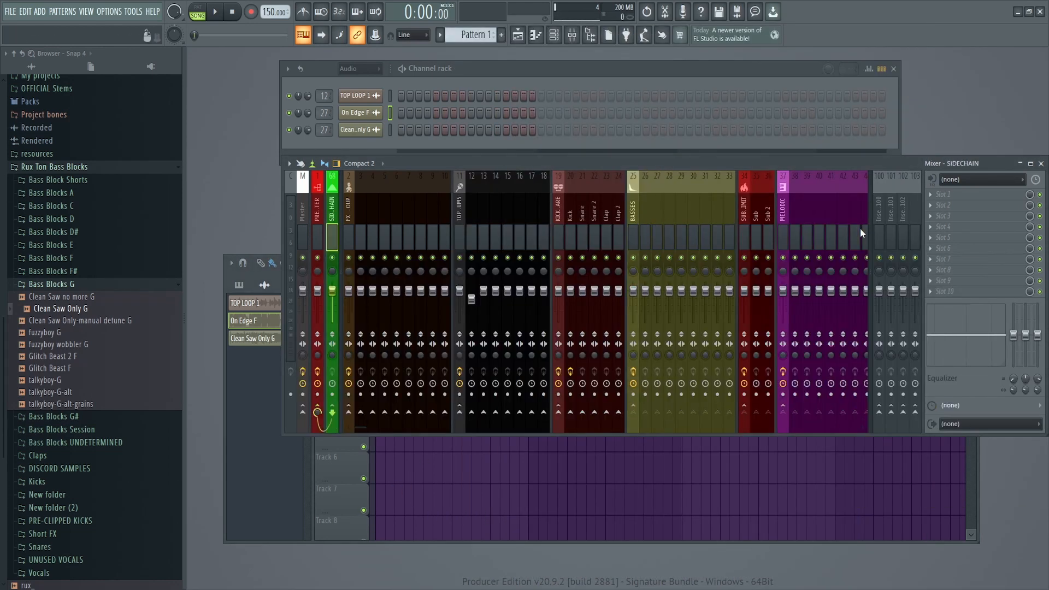
{"action": "left_click", "coordinate": [954, 205]}
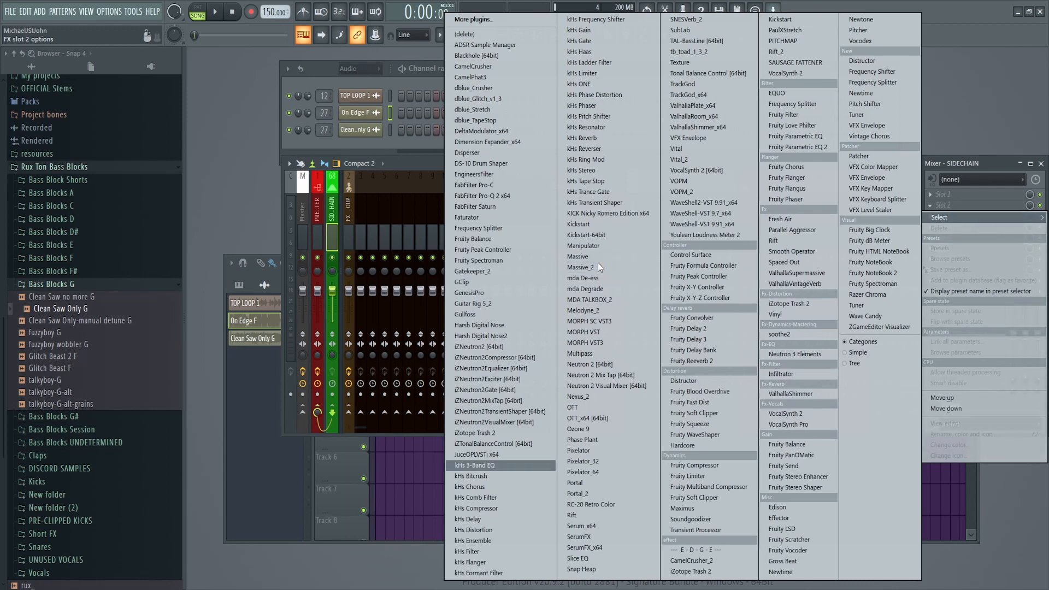
{"action": "left_click", "coordinate": [803, 20]}
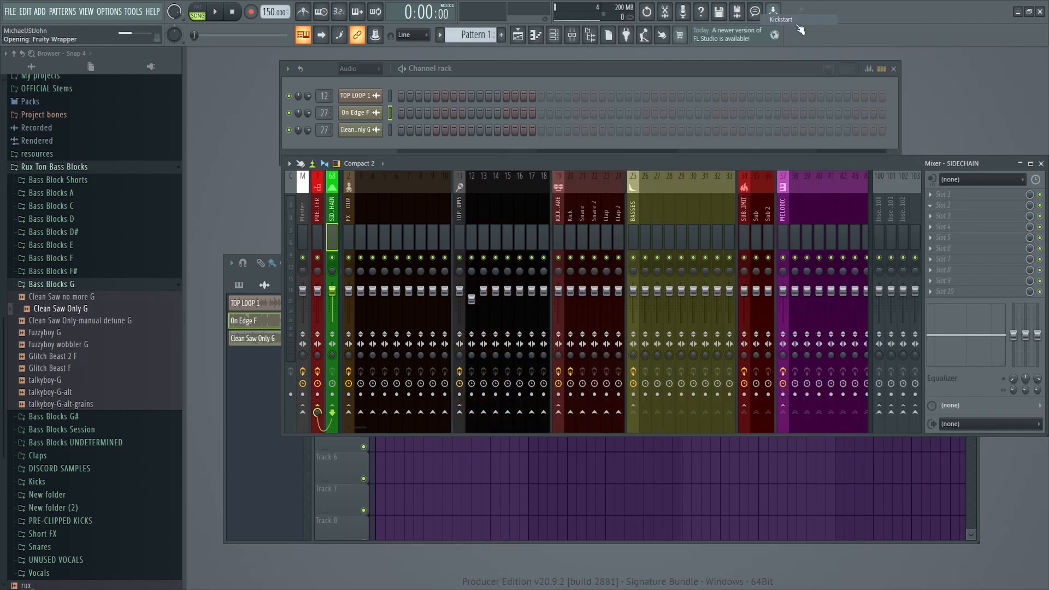
{"action": "left_click", "coordinate": [207, 249]}
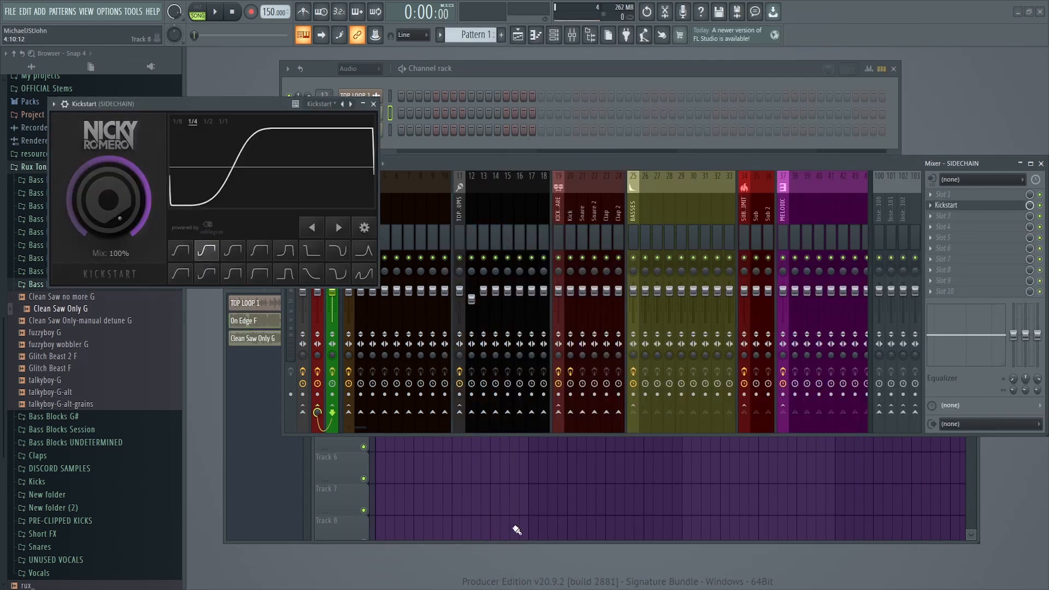
{"action": "left_click", "coordinate": [374, 104]}
Step: Move the Clean Saw Only G clip to Track 6 at bar 1 and On Edge F to Track 3 at bar 5
{"action": "left_click", "coordinate": [578, 493]}
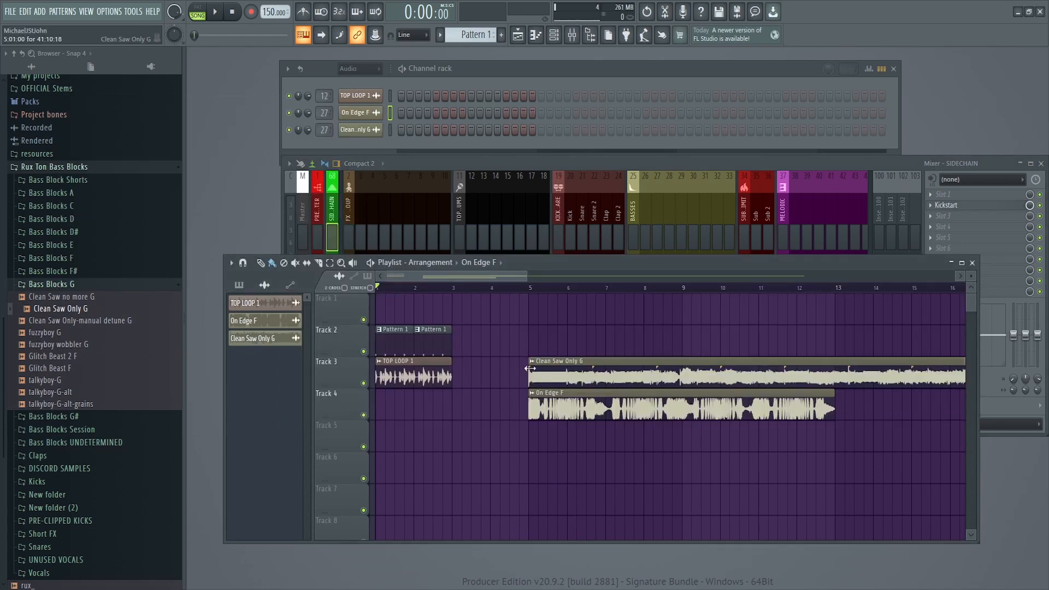
{"action": "left_click_drag", "start_coordinate": [530, 368], "coordinate": [377, 464]}
{"action": "left_click_drag", "start_coordinate": [597, 406], "coordinate": [547, 388]}
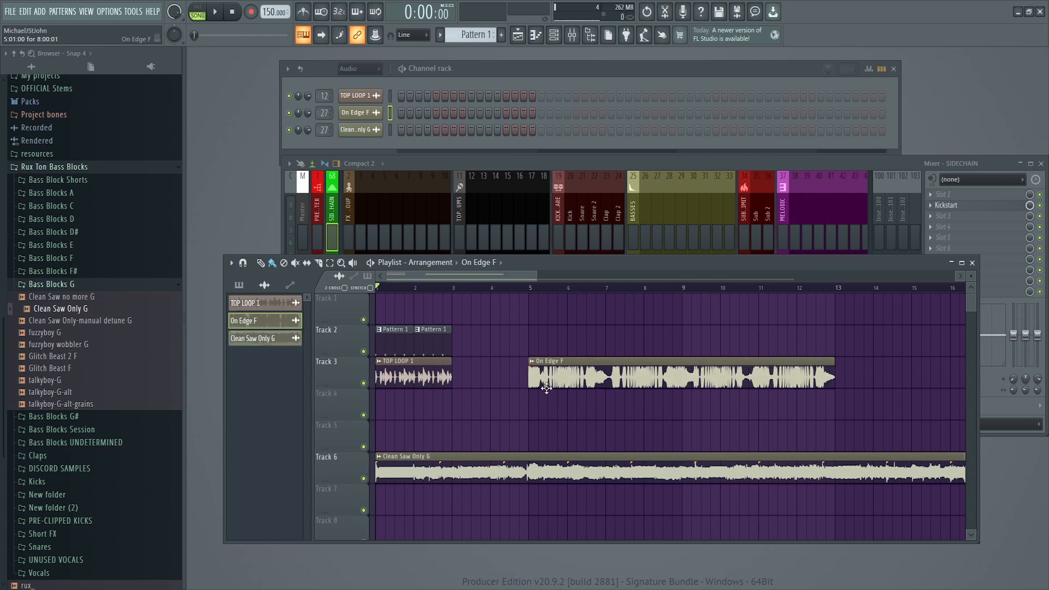
Step: Play the arrangement, then slice Clean Saw Only G at bar 3 and delete the part beyond it
{"action": "key", "text": "space"}
{"action": "scroll", "coordinate": [435, 275], "scroll_direction": "up", "scroll_amount": 3}
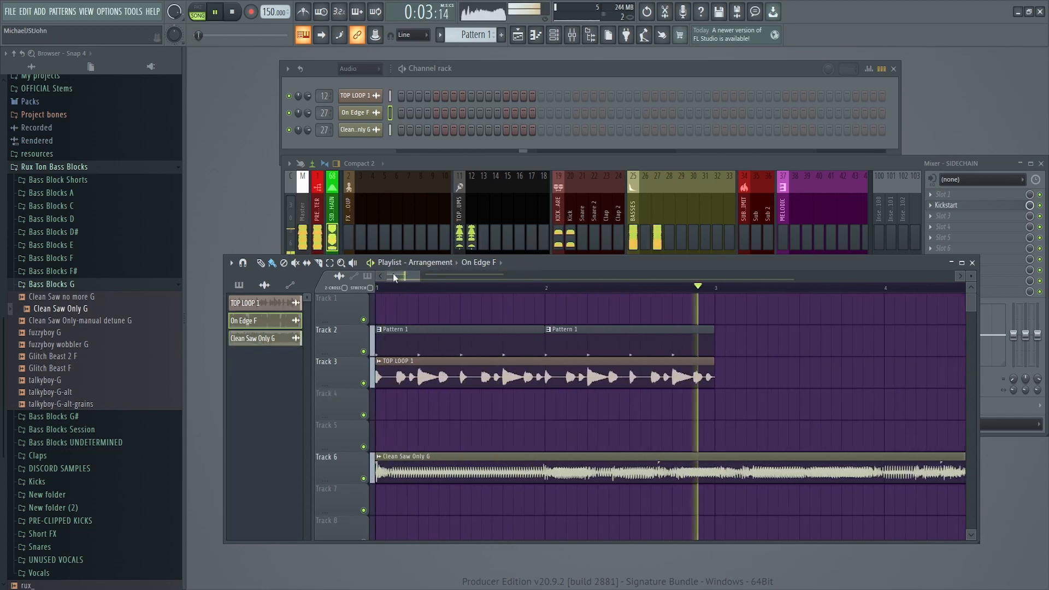
{"action": "key", "text": "space"}
{"action": "left_click_drag", "start_coordinate": [716, 508], "coordinate": [716, 451]}
{"action": "right_click", "coordinate": [726, 465]}
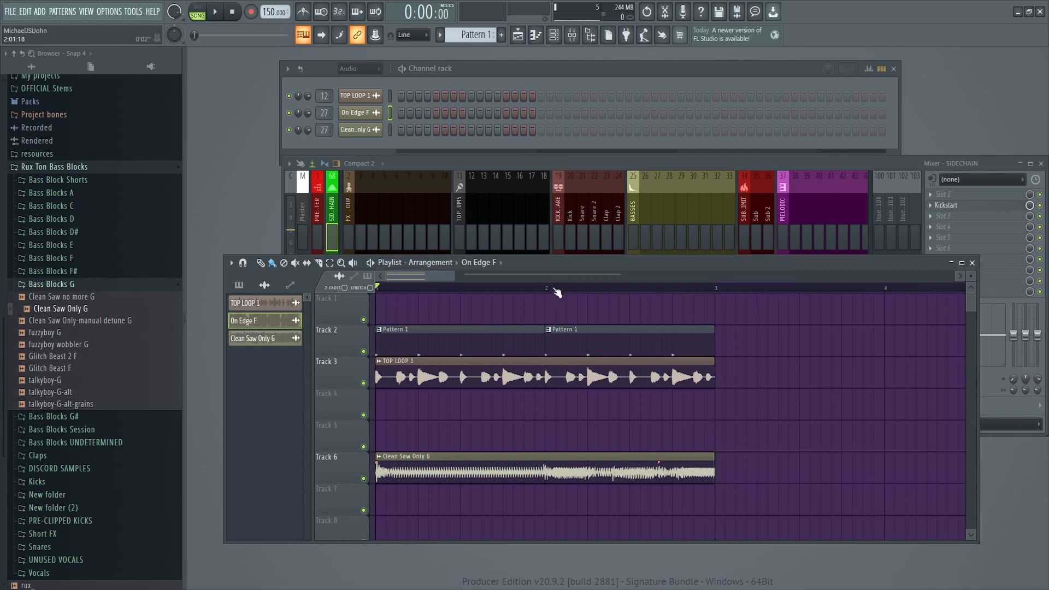
Step: Move the trimmed Clean Saw Only G clip up to Track 4 and loop playback over bars 1 and 2
{"action": "scroll", "coordinate": [445, 276], "scroll_direction": "down", "scroll_amount": 1}
{"action": "scroll", "coordinate": [445, 276], "scroll_direction": "down", "scroll_amount": 3}
{"action": "left_click_drag", "start_coordinate": [440, 457], "coordinate": [440, 393]}
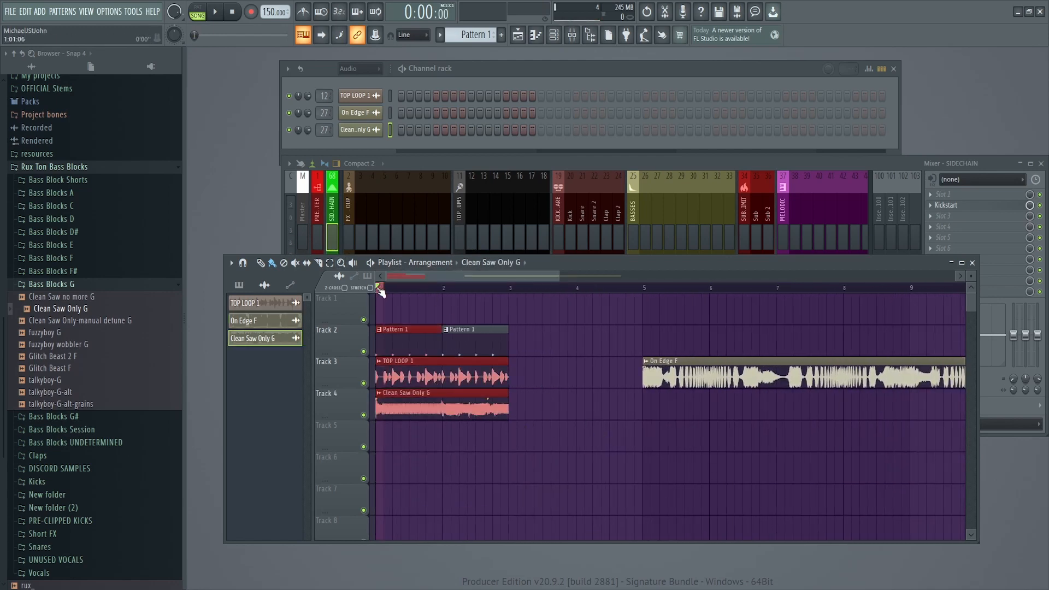
{"action": "left_click_drag", "start_coordinate": [384, 290], "coordinate": [509, 295]}
{"action": "key", "text": "space"}
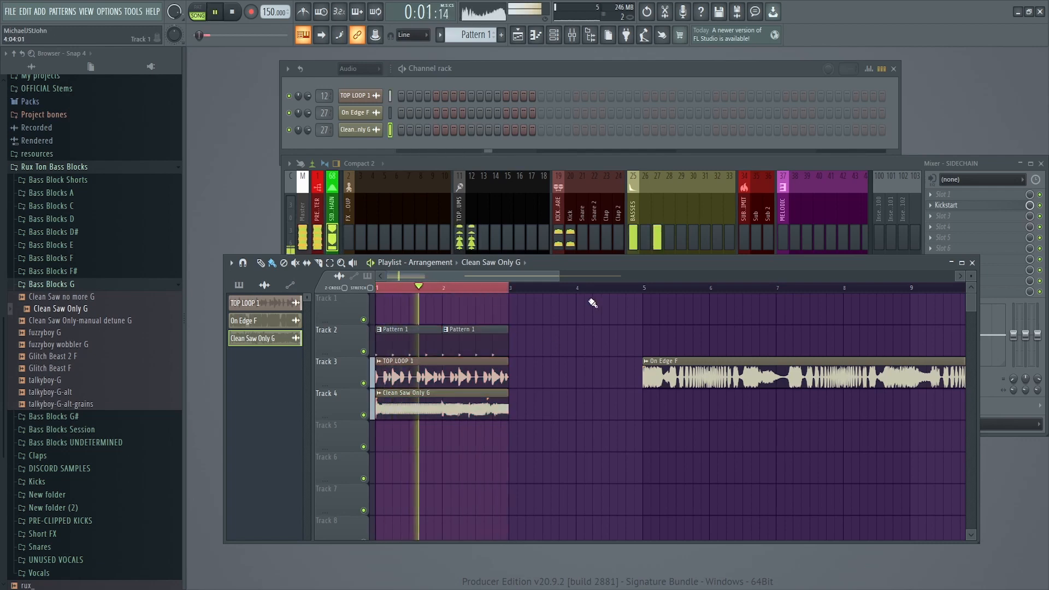
{"action": "right_click", "coordinate": [450, 413]}
{"action": "key", "text": "space"}
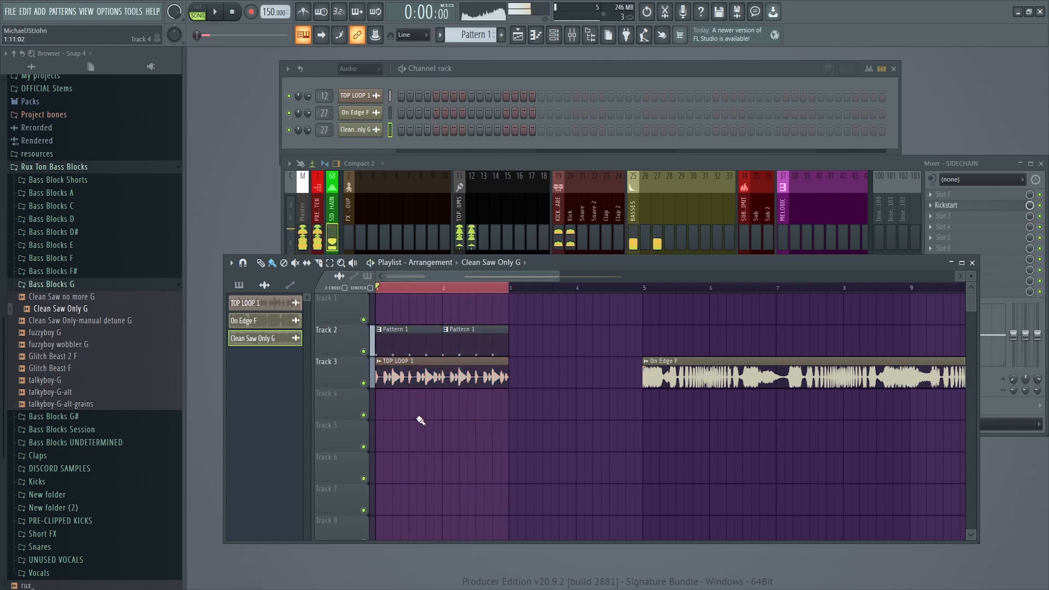
{"action": "key", "text": "ctrl+z"}
Step: Try the Stretch time-stretching mode on Clean Saw Only G and listen to the loop
{"action": "double_click", "coordinate": [440, 415]}
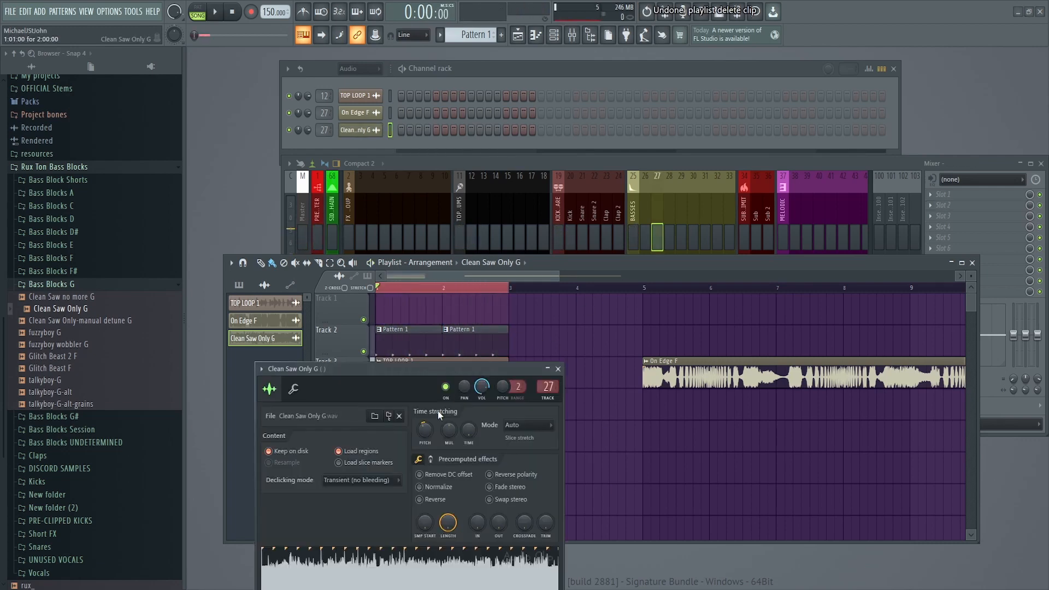
{"action": "left_click", "coordinate": [514, 425]}
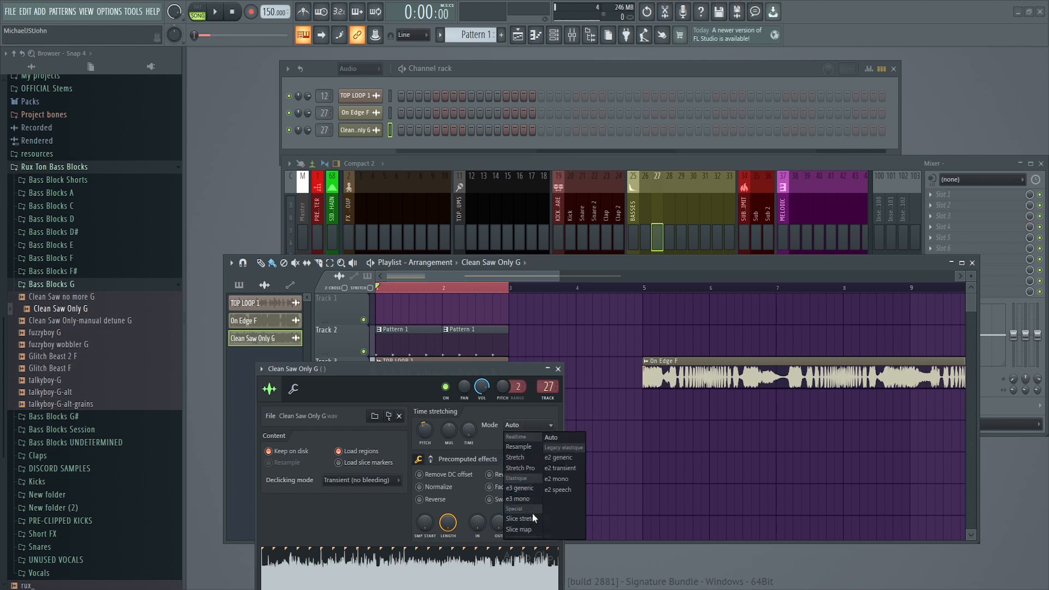
{"action": "left_click", "coordinate": [533, 467]}
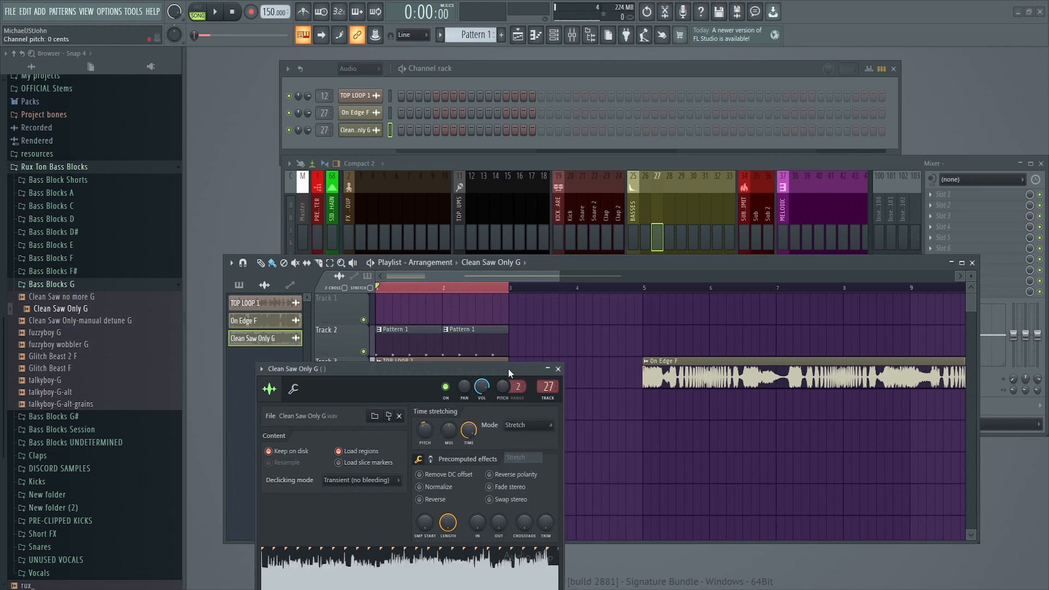
{"action": "left_click_drag", "start_coordinate": [476, 369], "coordinate": [474, 220]}
{"action": "key", "text": "space"}
{"action": "key", "text": "space"}
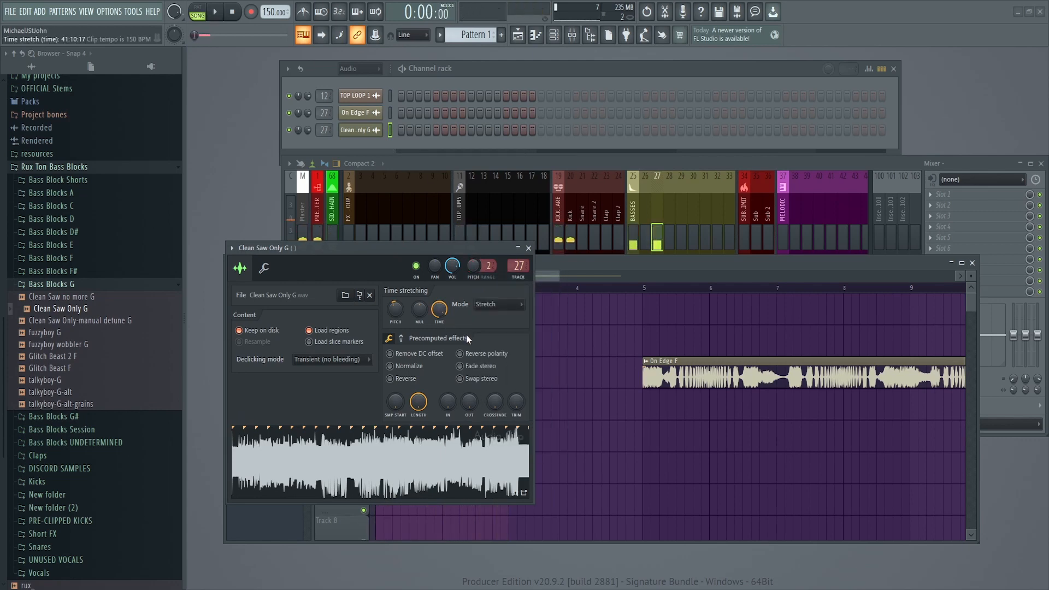
Step: Set Clean Saw Only G's time-stretching mode to e3 generic and its declicking mode to Transient (bleeding)
{"action": "left_click", "coordinate": [496, 306]}
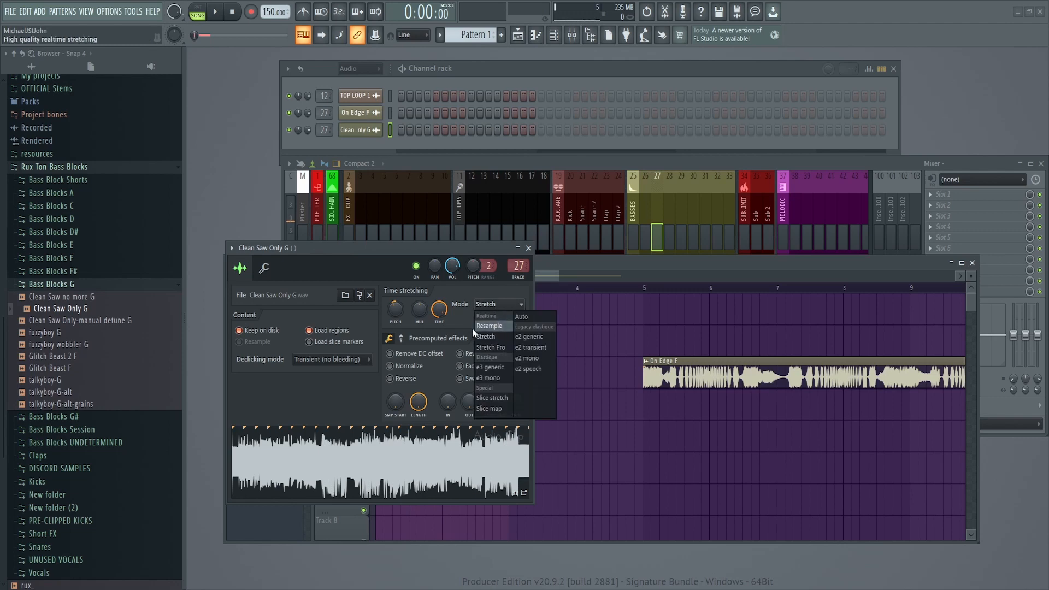
{"action": "left_click", "coordinate": [502, 368]}
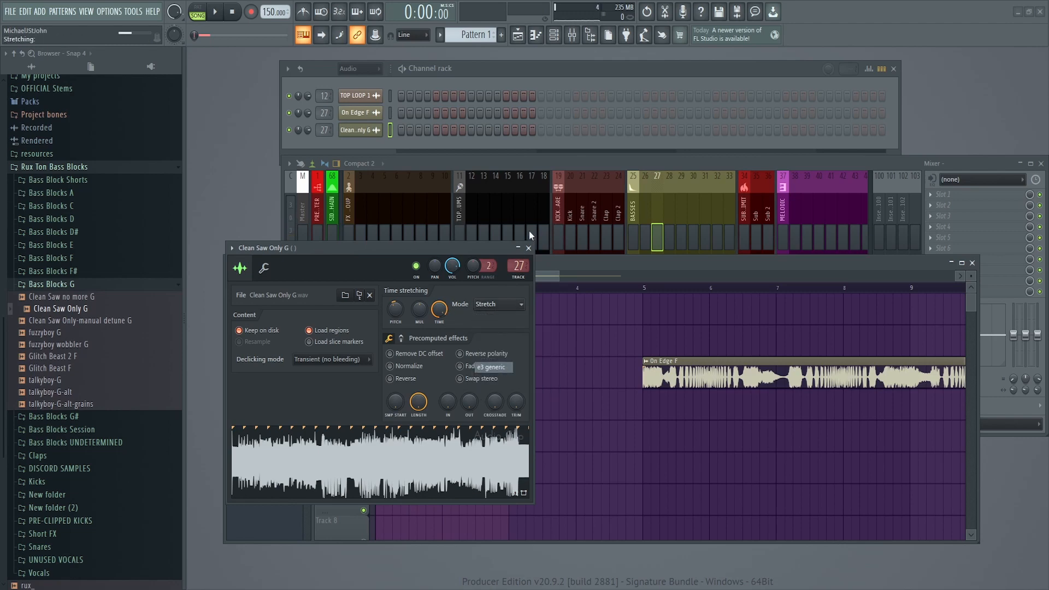
{"action": "left_click", "coordinate": [529, 248]}
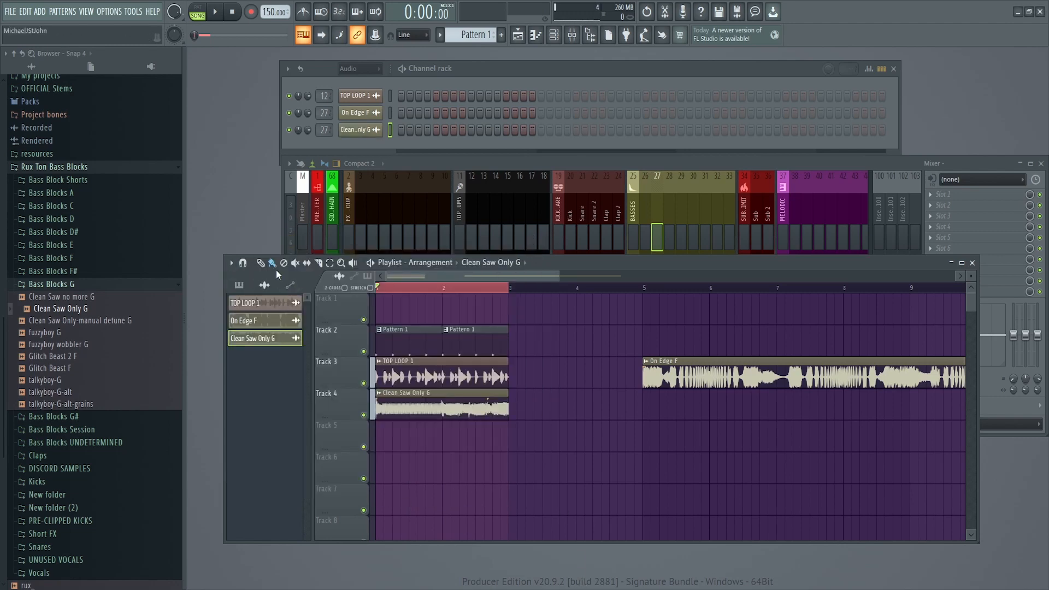
{"action": "double_click", "coordinate": [428, 399]}
{"action": "left_click", "coordinate": [329, 359]}
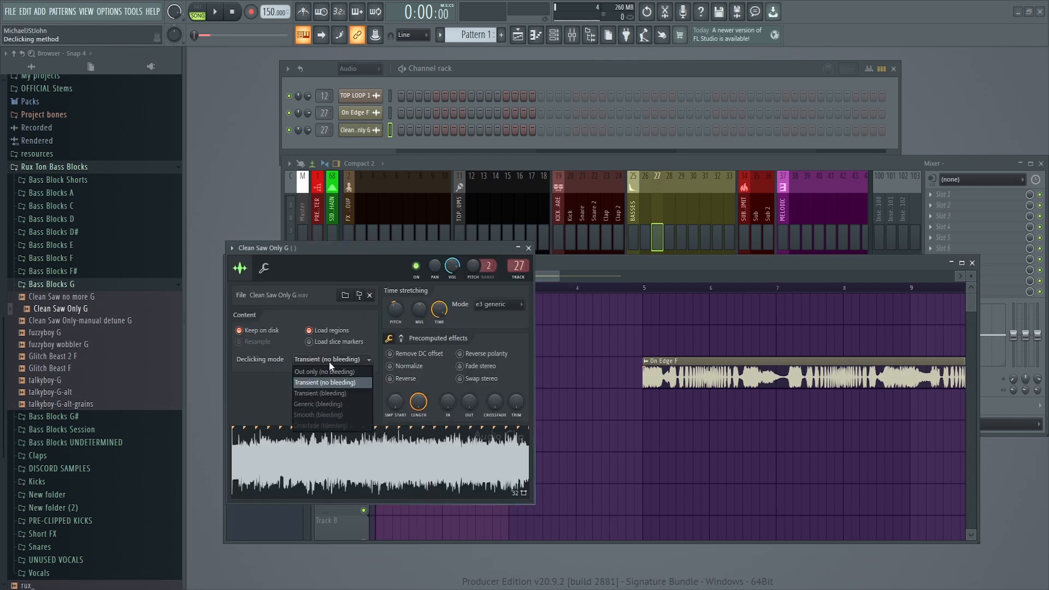
{"action": "left_click", "coordinate": [333, 395]}
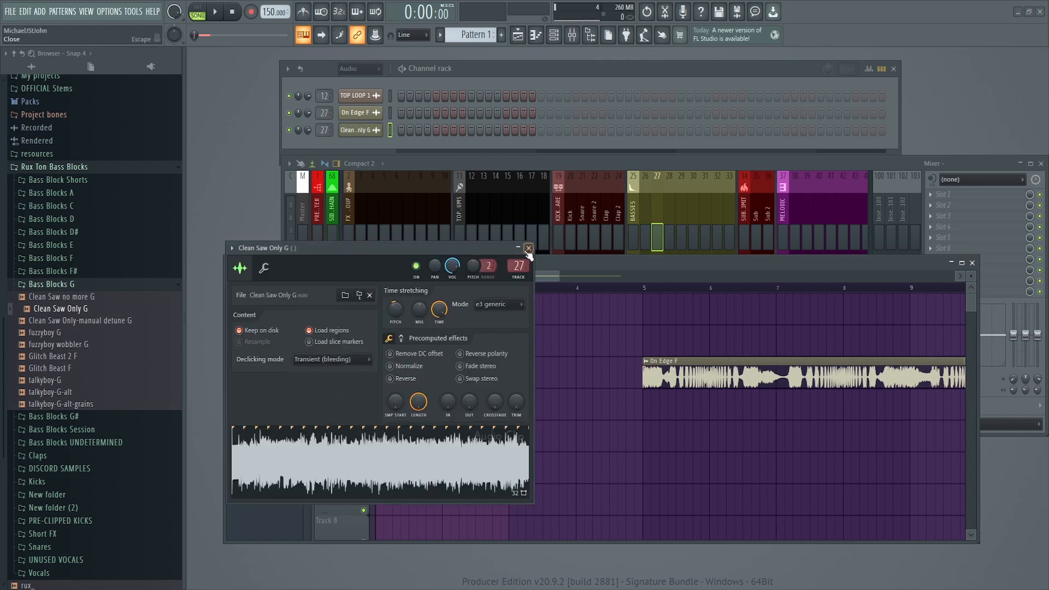
{"action": "left_click", "coordinate": [529, 248]}
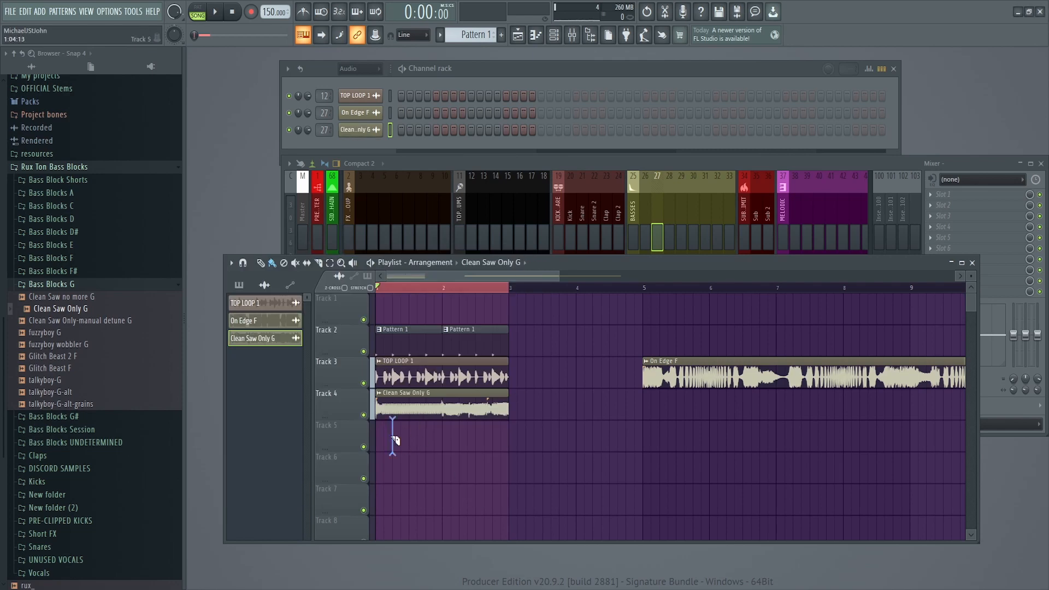
Step: Cut Clean Saw Only G down to its opening hit on Track 5 at bar 1, with a length of 0:03:18
{"action": "right_click", "coordinate": [401, 410]}
{"action": "left_click_drag", "start_coordinate": [400, 420], "coordinate": [393, 431]}
{"action": "scroll", "coordinate": [402, 411], "scroll_direction": "up", "scroll_amount": 3}
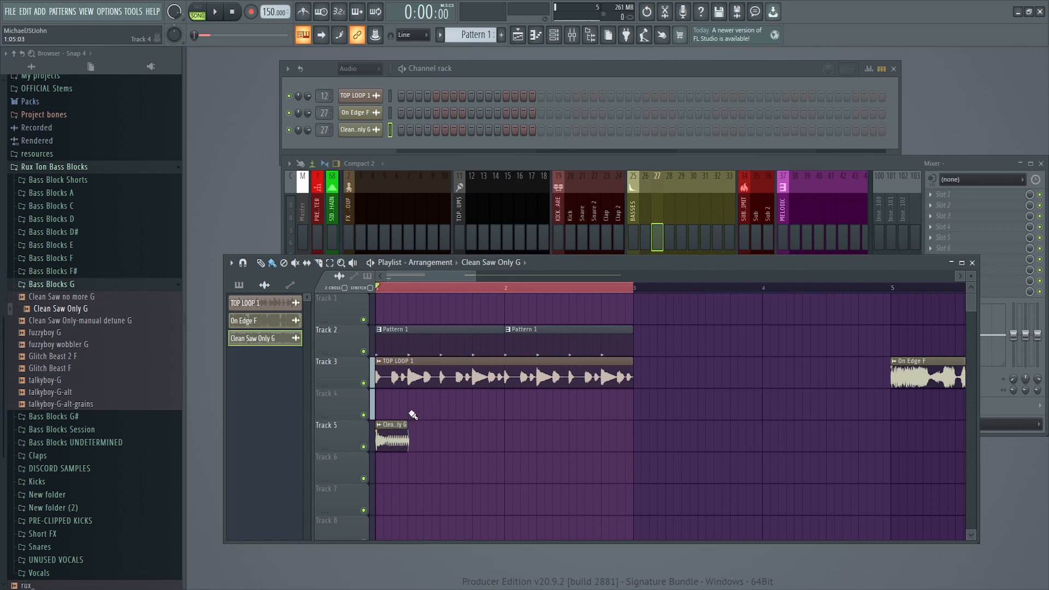
{"action": "scroll", "coordinate": [409, 362], "scroll_direction": "up", "scroll_amount": 4}
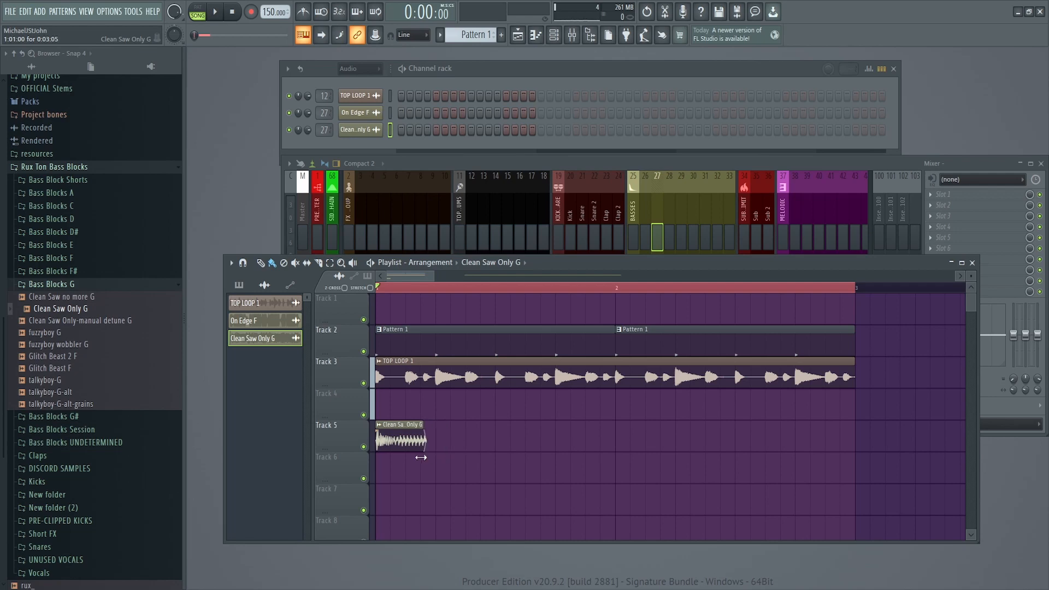
{"action": "left_click_drag", "start_coordinate": [425, 458], "coordinate": [444, 463]}
{"action": "left_click", "coordinate": [413, 35]}
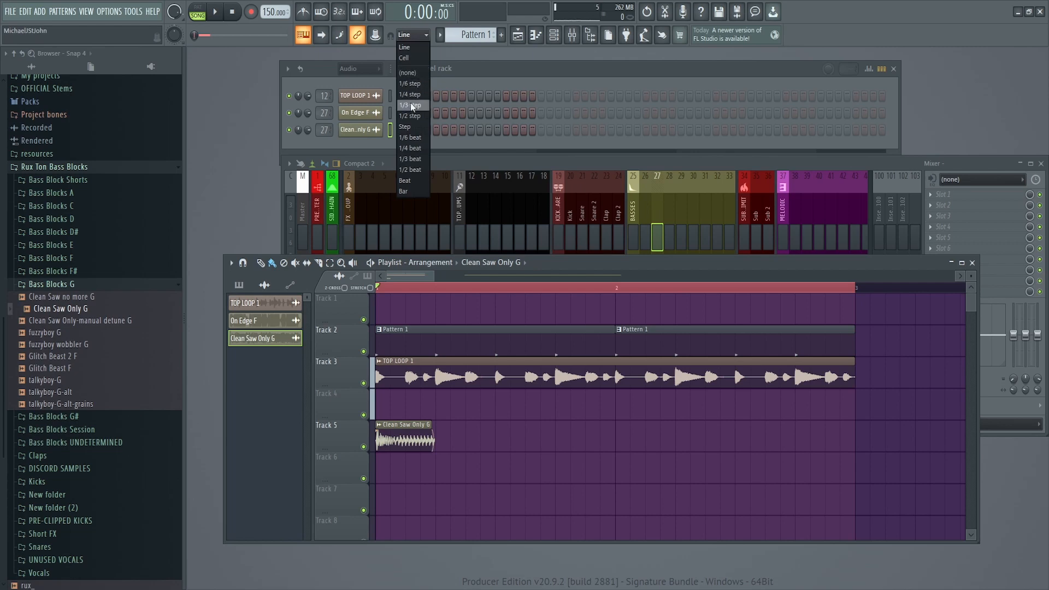
{"action": "right_click", "coordinate": [476, 456]}
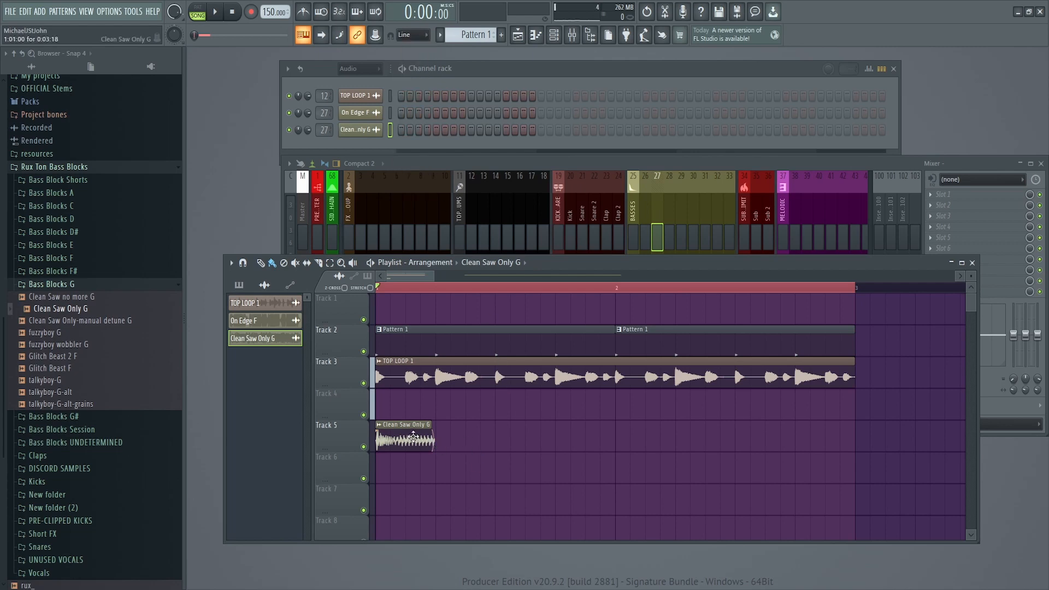
Step: Place seven copies of the short Clean Saw Only G clip on Track 5, one per beat through the end of bar 2
{"action": "left_click", "coordinate": [443, 435]}
{"action": "left_click", "coordinate": [518, 432]}
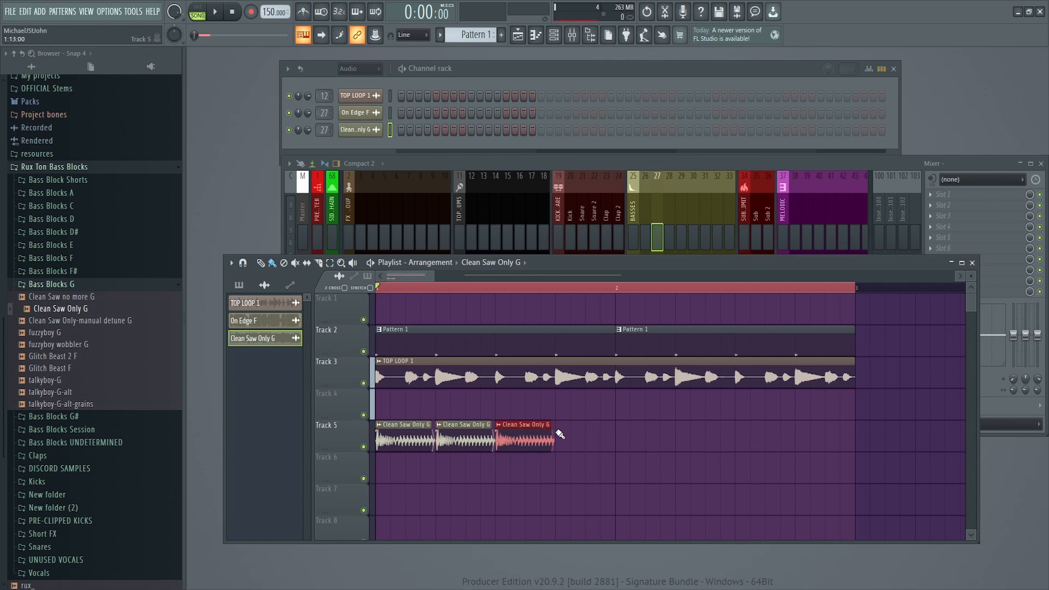
{"action": "left_click", "coordinate": [563, 435]}
{"action": "left_click", "coordinate": [642, 434]}
{"action": "left_click", "coordinate": [688, 436]}
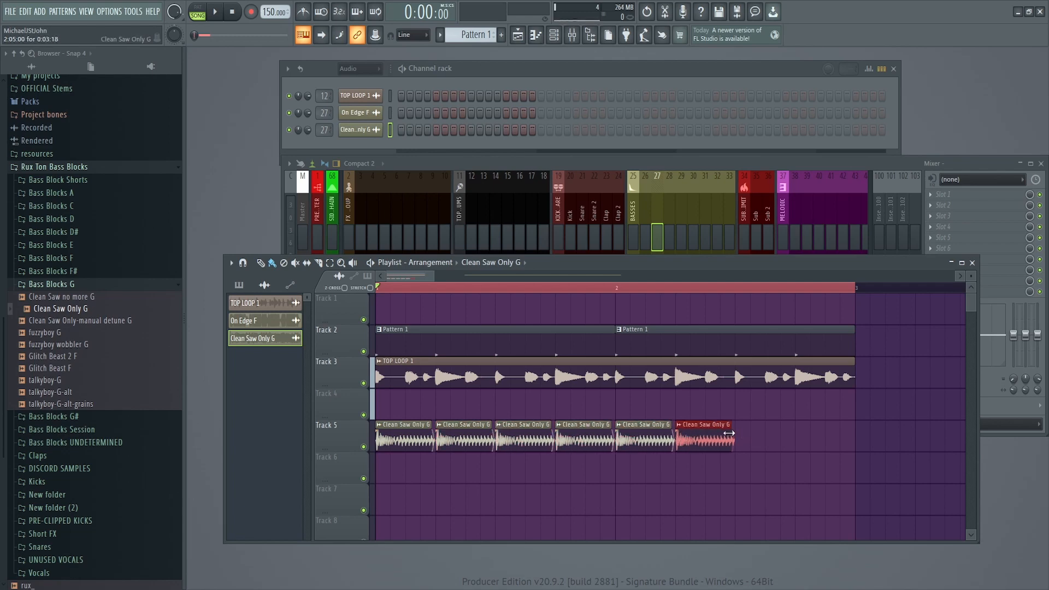
{"action": "left_click", "coordinate": [757, 435]}
{"action": "left_click", "coordinate": [803, 436]}
Step: Play the arrangement from bar 1 to hear the eight Clean Saw Only G clips against the drums and top loop
{"action": "left_click_drag", "start_coordinate": [849, 437], "coordinate": [594, 436]}
{"action": "left_click", "coordinate": [367, 425]}
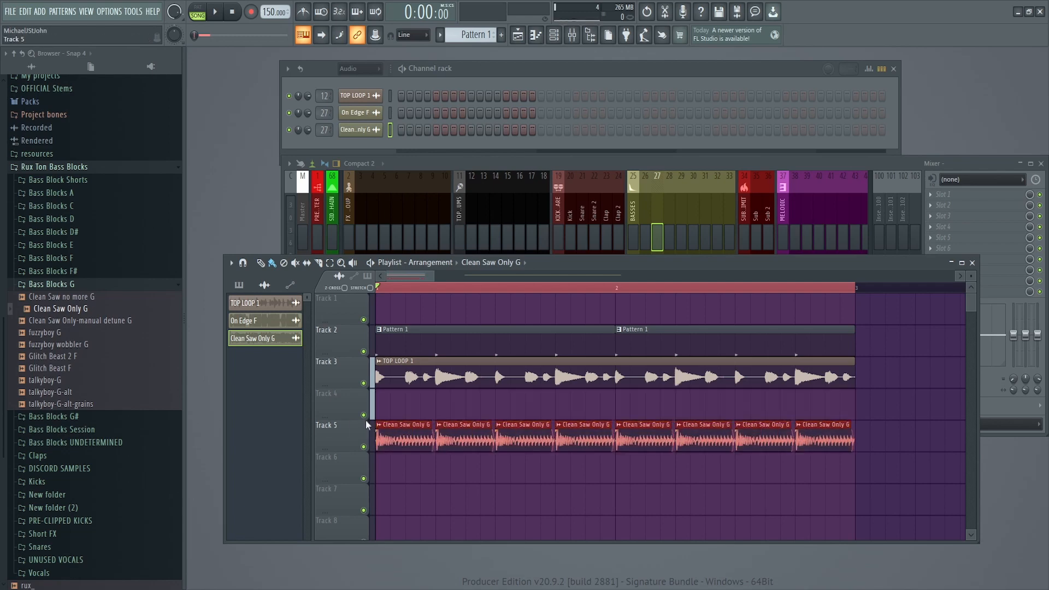
{"action": "scroll", "coordinate": [462, 425], "scroll_direction": "up", "scroll_amount": 2}
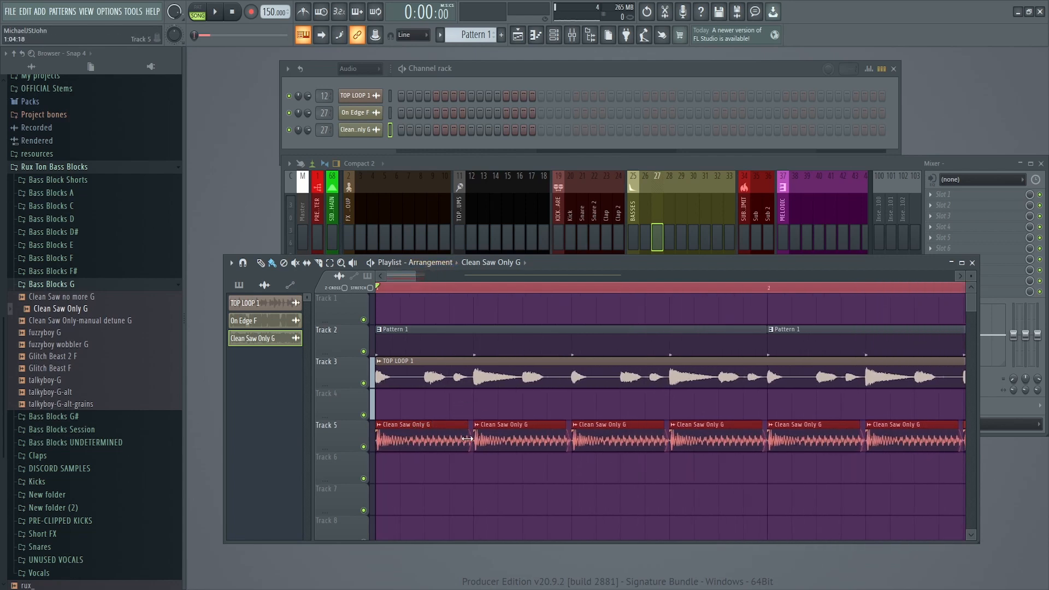
{"action": "left_click", "coordinate": [406, 290], "text": "ctrl"}
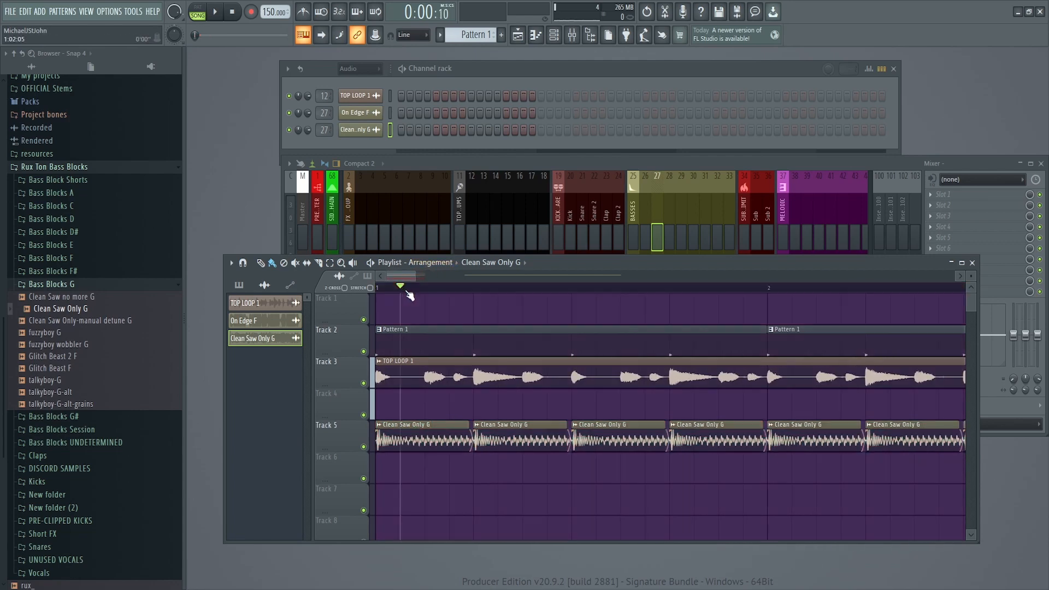
{"action": "scroll", "coordinate": [406, 274], "scroll_direction": "down", "scroll_amount": 3}
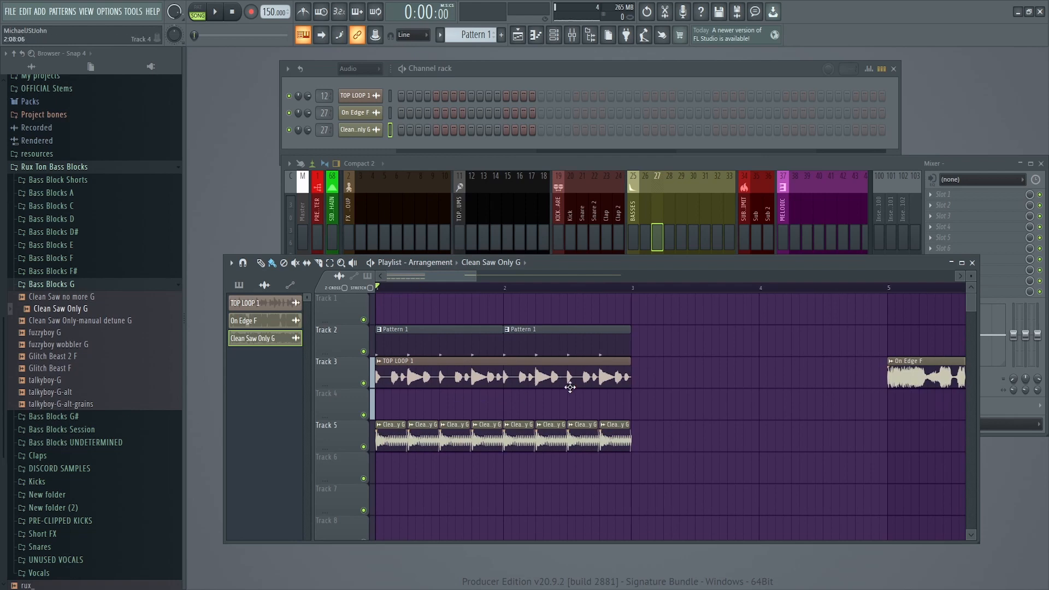
{"action": "key", "text": "space"}
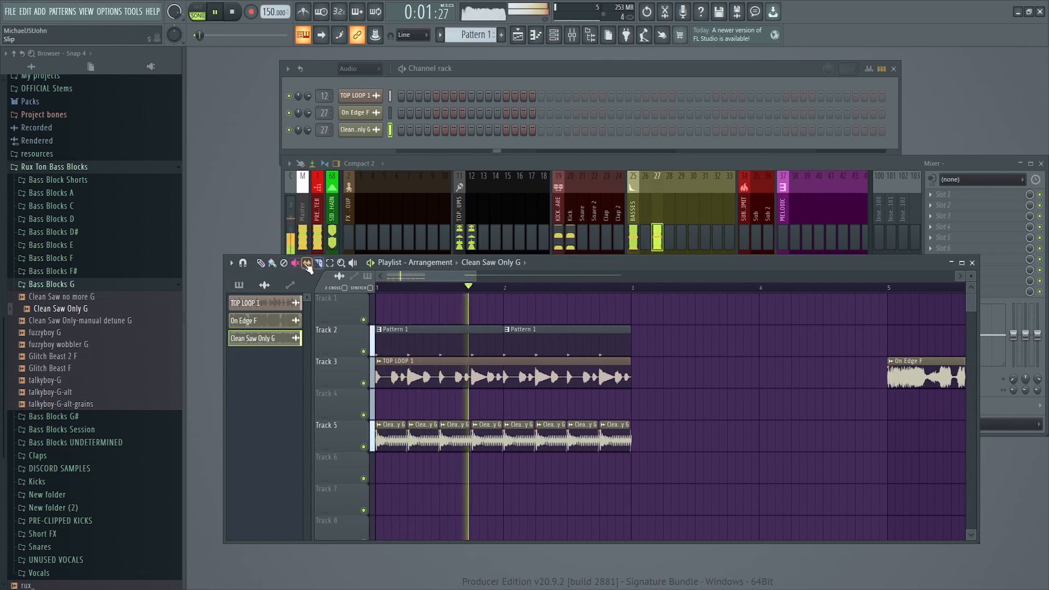
{"action": "key", "text": "space"}
Step: Slip the audio inside all eight Clean Saw Only G clips to a later part of the sample, auditioning it over bars 1 and 2
{"action": "left_click_drag", "start_coordinate": [653, 428], "coordinate": [314, 454]}
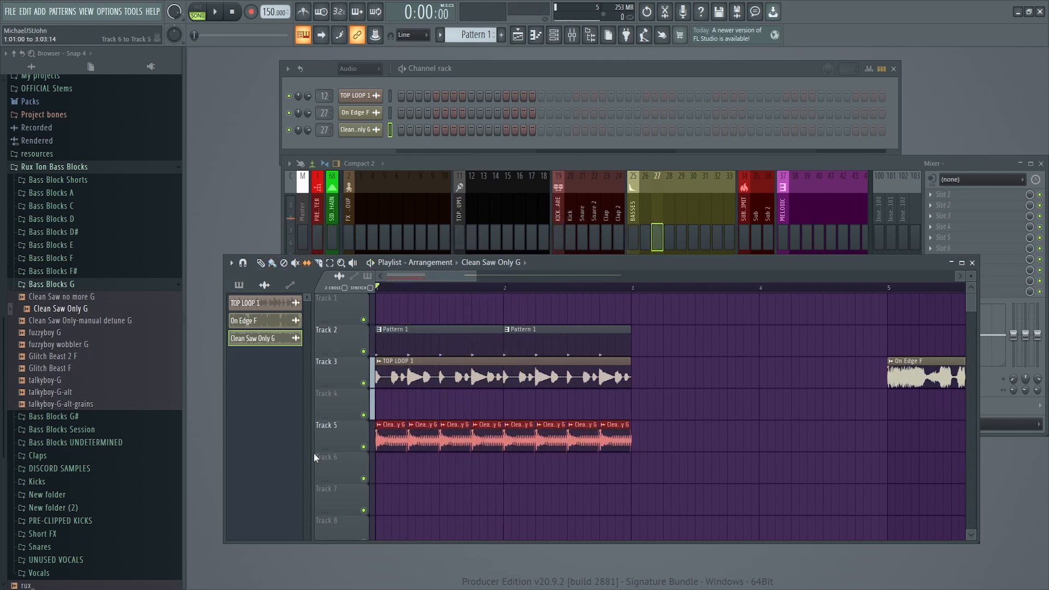
{"action": "left_click_drag", "start_coordinate": [614, 447], "coordinate": [608, 448]}
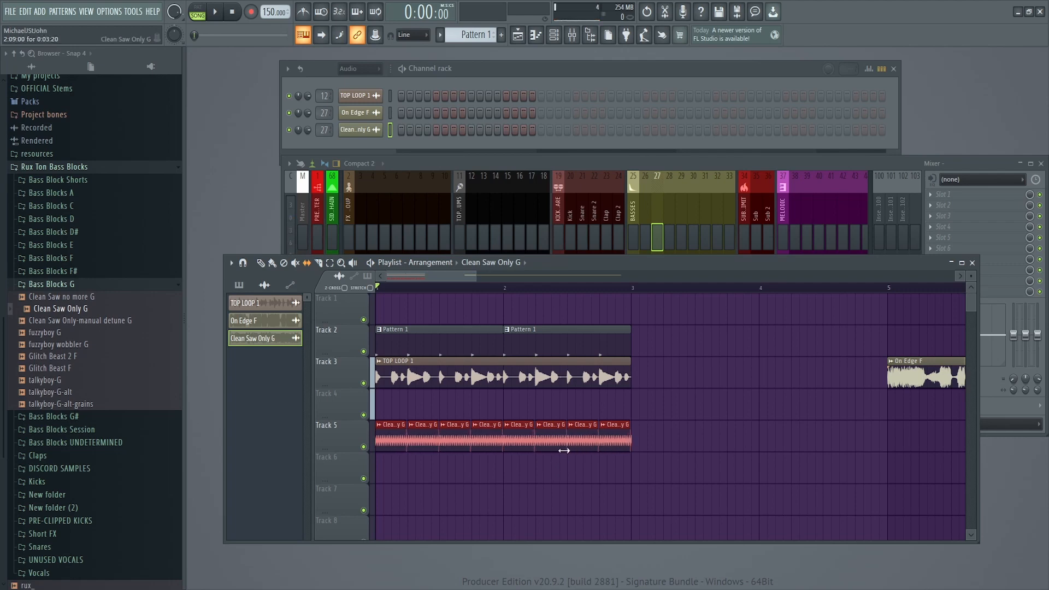
{"action": "left_click_drag", "start_coordinate": [378, 285], "coordinate": [633, 327]}
{"action": "key", "text": "space"}
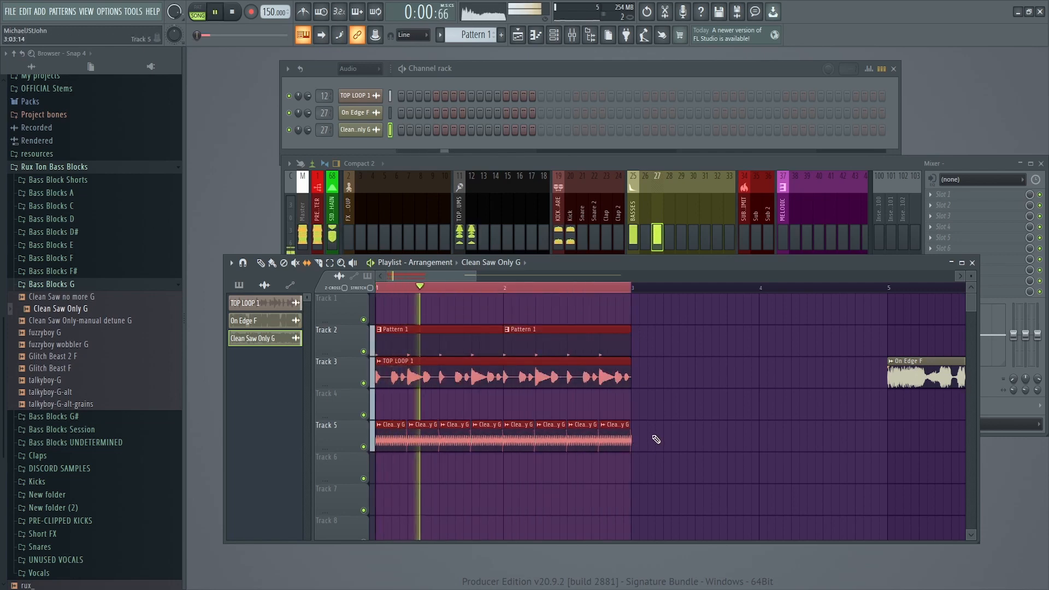
{"action": "left_click_drag", "start_coordinate": [651, 421], "coordinate": [363, 449]}
{"action": "left_click_drag", "start_coordinate": [613, 441], "coordinate": [551, 448]}
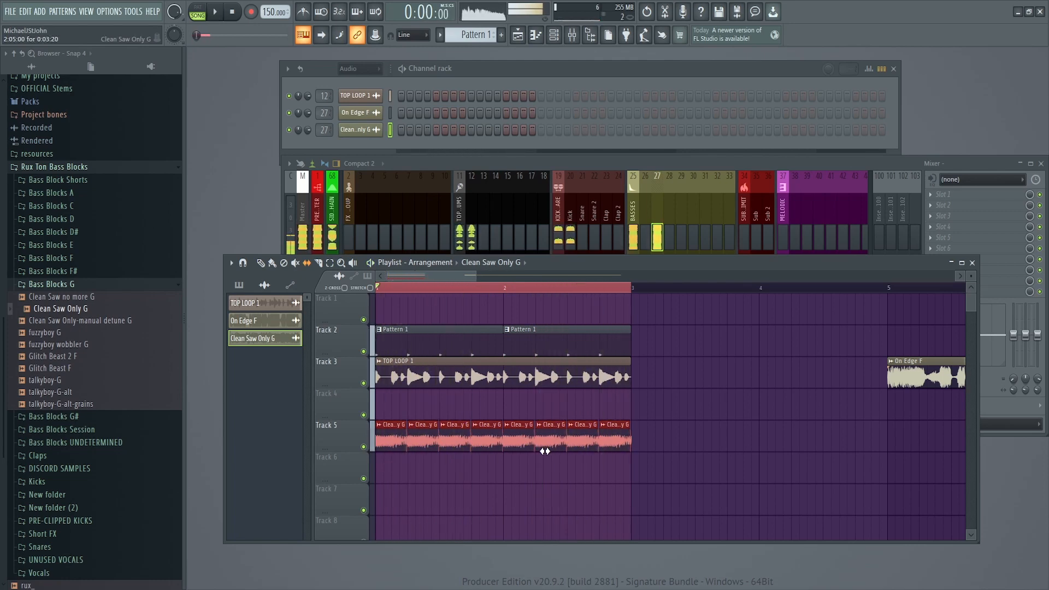
{"action": "key", "text": "space"}
{"action": "left_click", "coordinate": [415, 484], "text": "ctrl"}
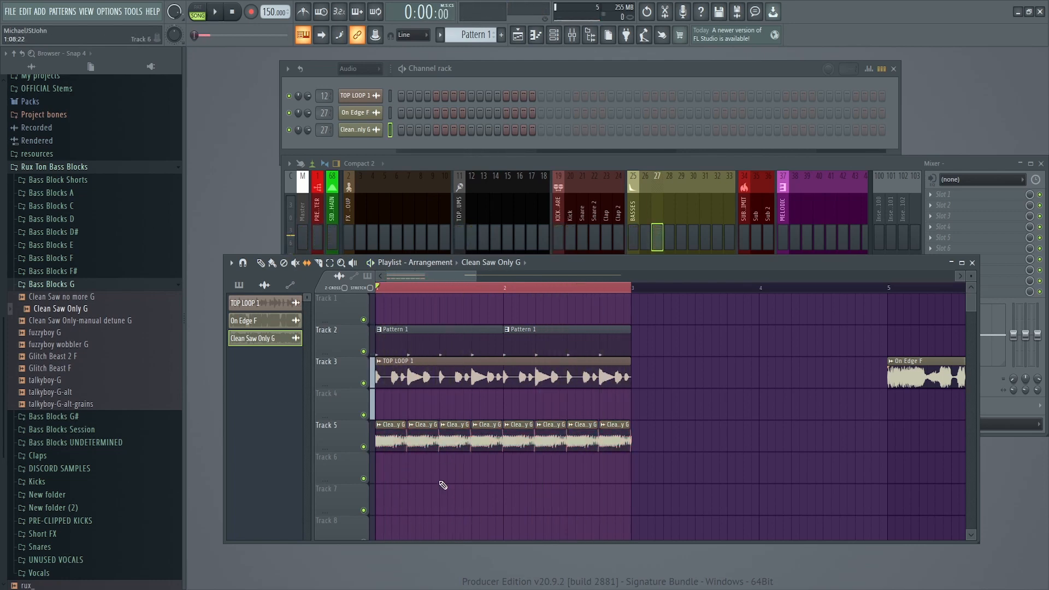
Step: Delete the four Clean Saw Only G clips in bar 2 and slip the first two clips in bar 1 back to the sample's attack
{"action": "left_click_drag", "start_coordinate": [424, 409], "coordinate": [353, 468]}
{"action": "right_click", "coordinate": [518, 435]}
{"action": "right_click", "coordinate": [550, 436]}
{"action": "right_click", "coordinate": [580, 436]}
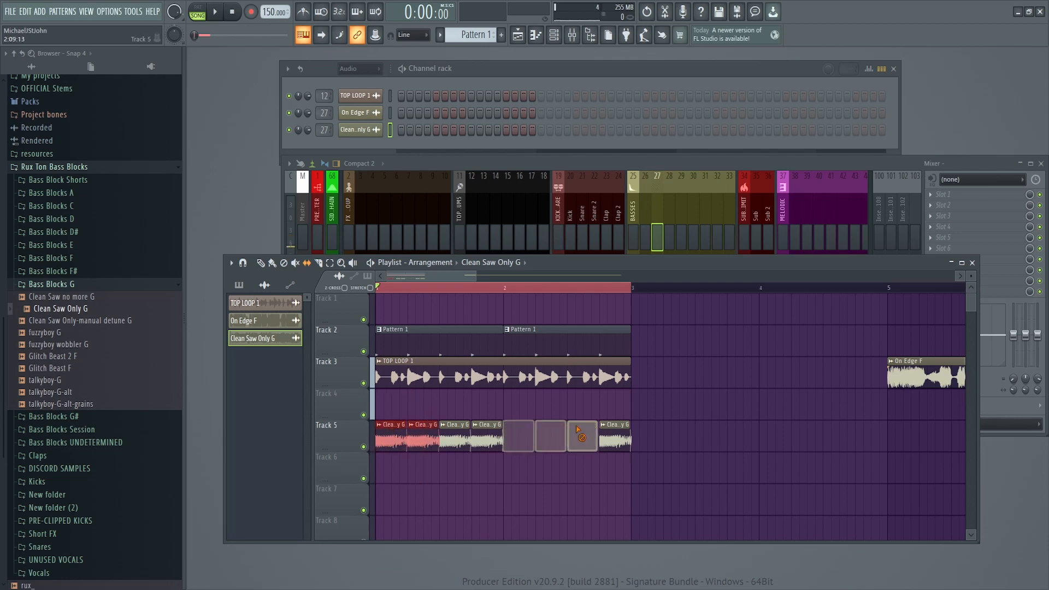
{"action": "right_click", "coordinate": [614, 435]}
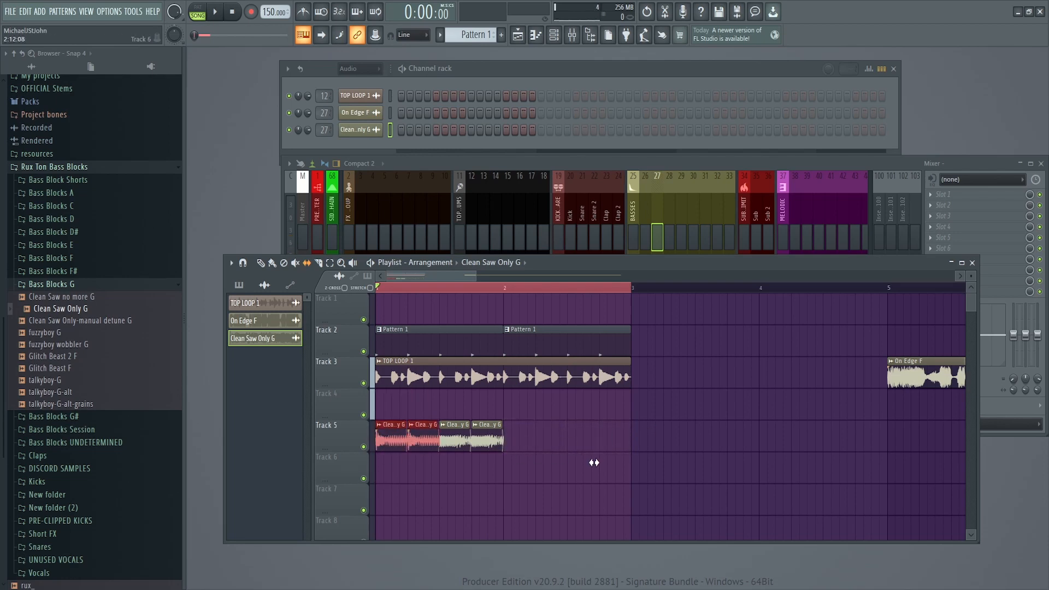
{"action": "left_click", "coordinate": [621, 461]}
{"action": "key", "text": "space"}
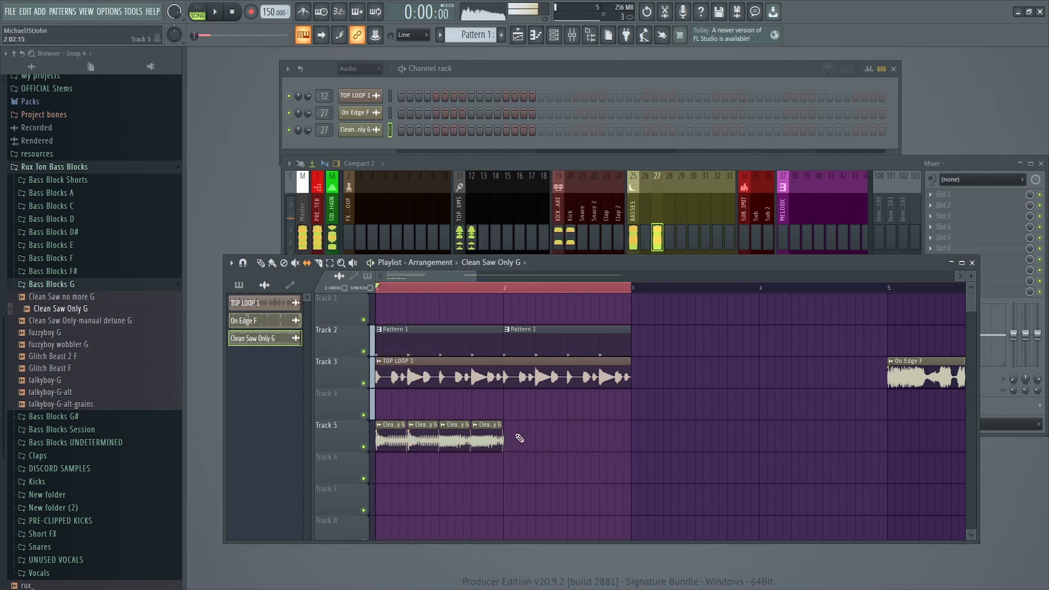
{"action": "key", "text": "space"}
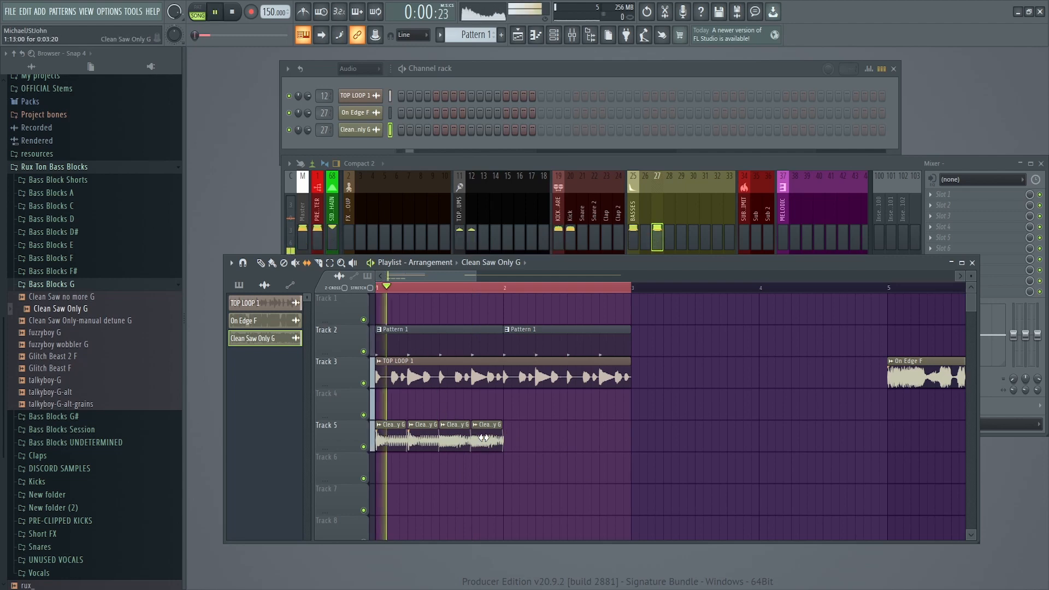
Step: Make the fourth Clean Saw Only G clip in bar 1 unique and set its pitch shift to -200 cents
{"action": "right_click", "coordinate": [479, 425]}
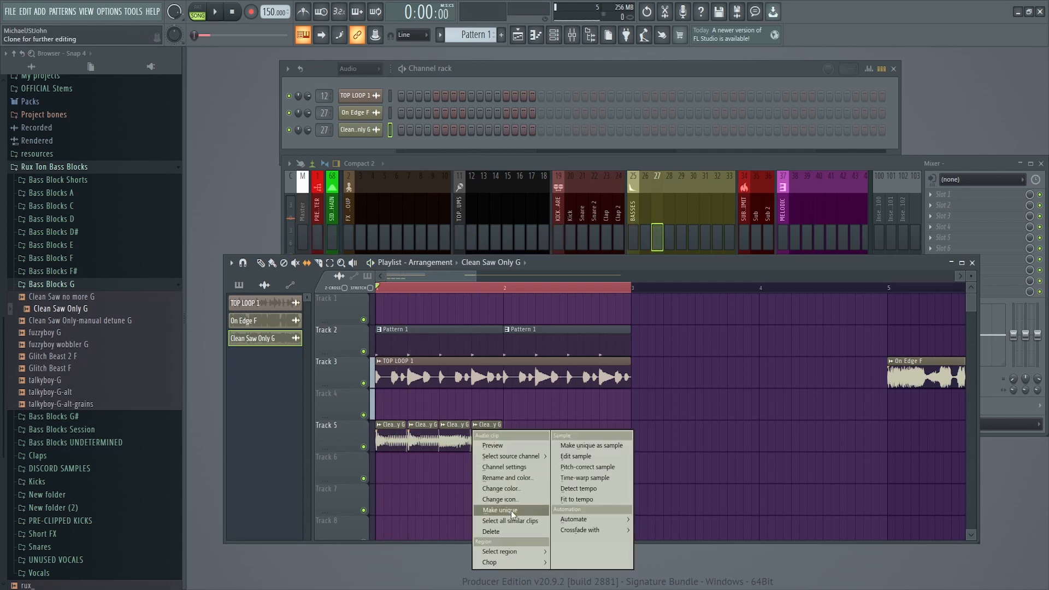
{"action": "left_click", "coordinate": [510, 511]}
{"action": "double_click", "coordinate": [499, 434]}
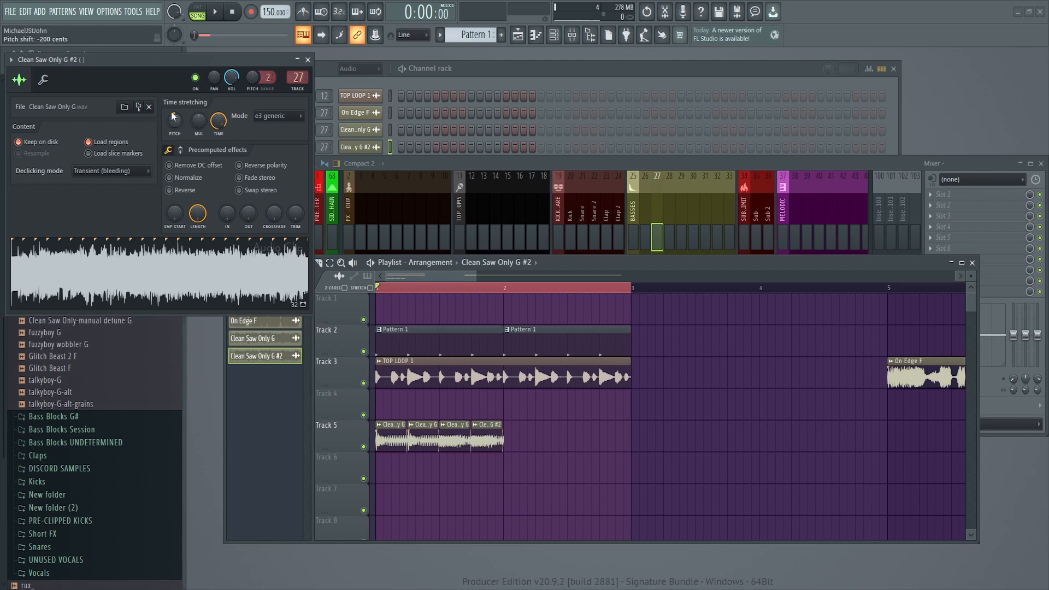
{"action": "left_click", "coordinate": [308, 59]}
{"action": "key", "text": "space"}
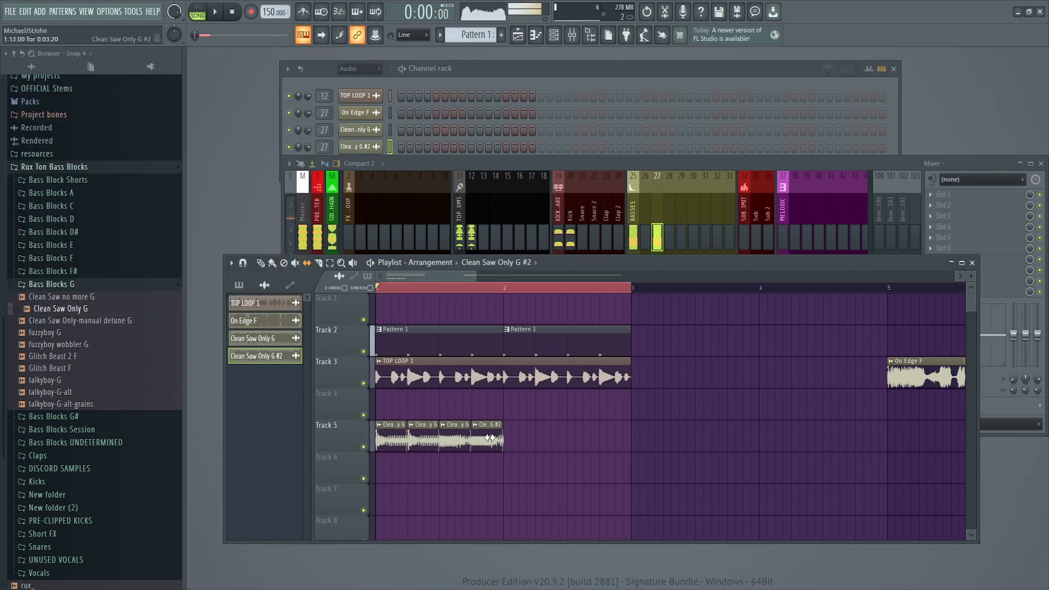
{"action": "key", "text": "space"}
Step: Place a copy of Clean Saw Only G #2 at the start of bar 2, make it unique, and adjust its time-stretching pitch
{"action": "left_click", "coordinate": [510, 442]}
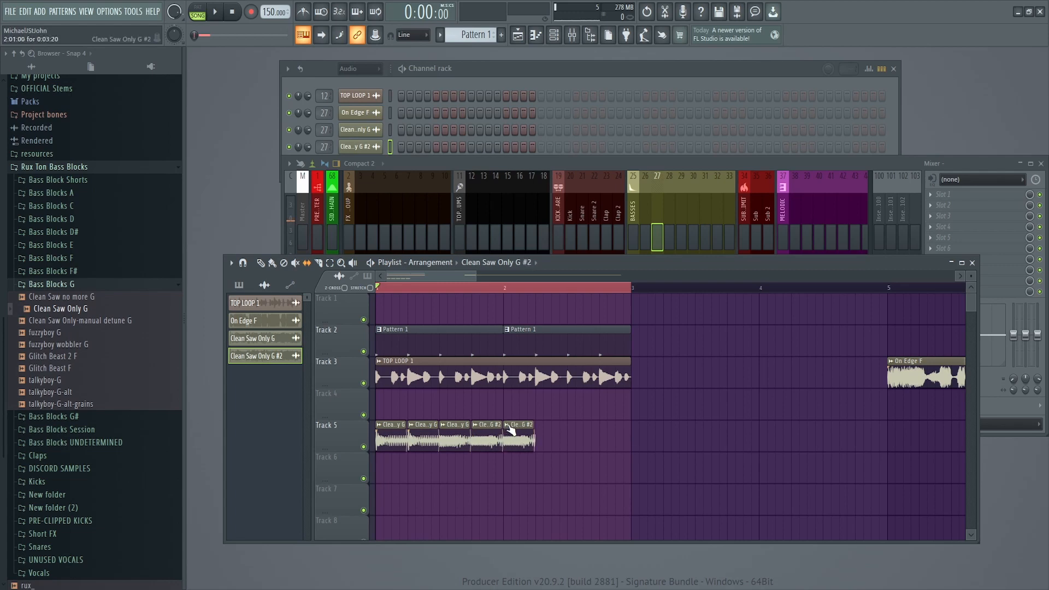
{"action": "left_click", "coordinate": [506, 425]}
{"action": "left_click", "coordinate": [540, 507]}
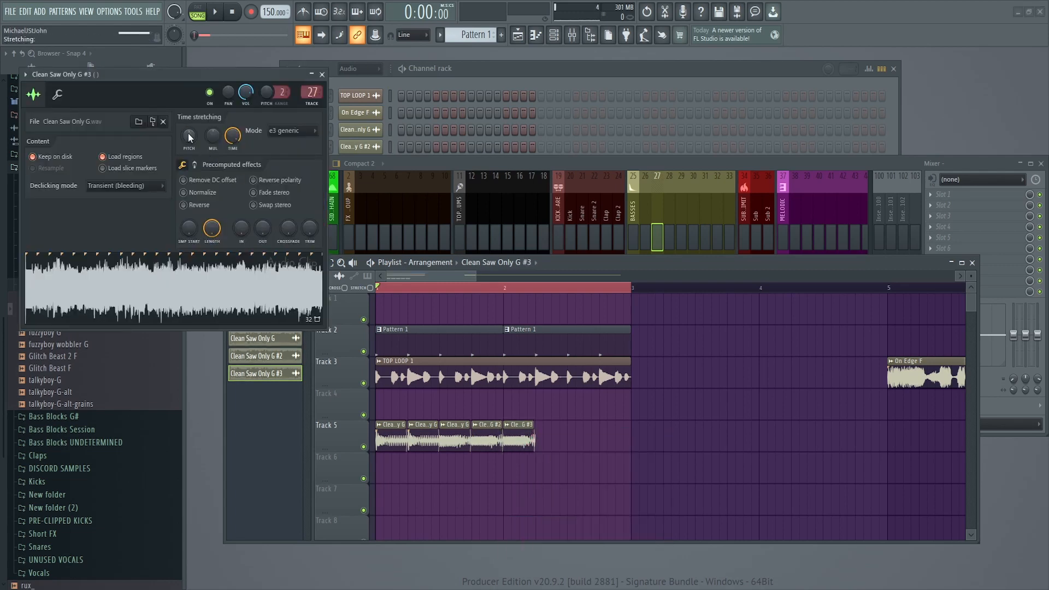
{"action": "key", "text": "space"}
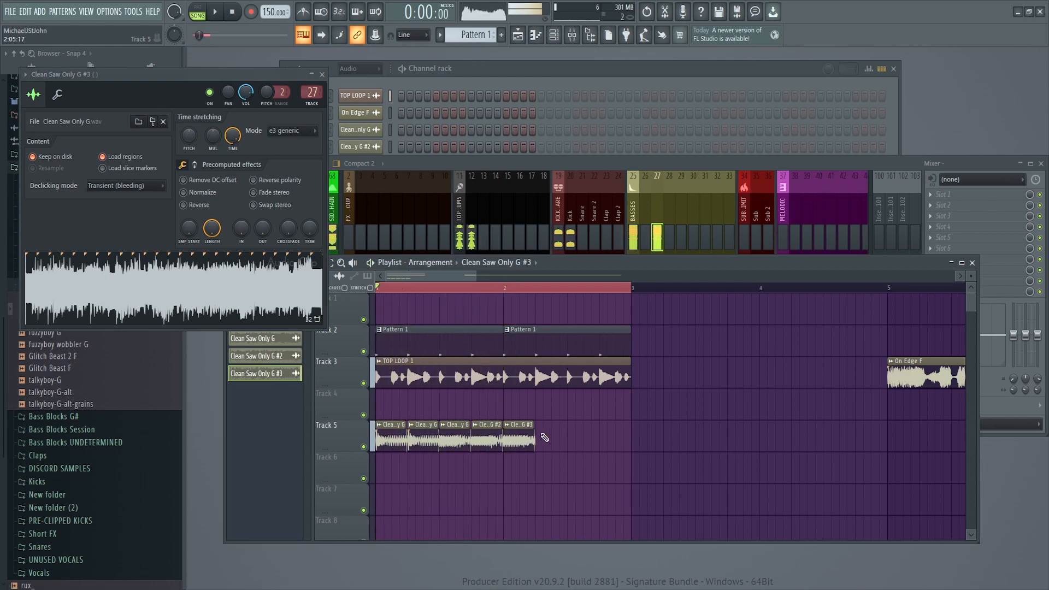
Step: Fill the last three beats of bar 2 on Track 5 with Clean Saw Only G #2, Clean Saw Only G #3 and Clean Saw Only G
{"action": "left_click", "coordinate": [541, 443]}
{"action": "key", "text": "space"}
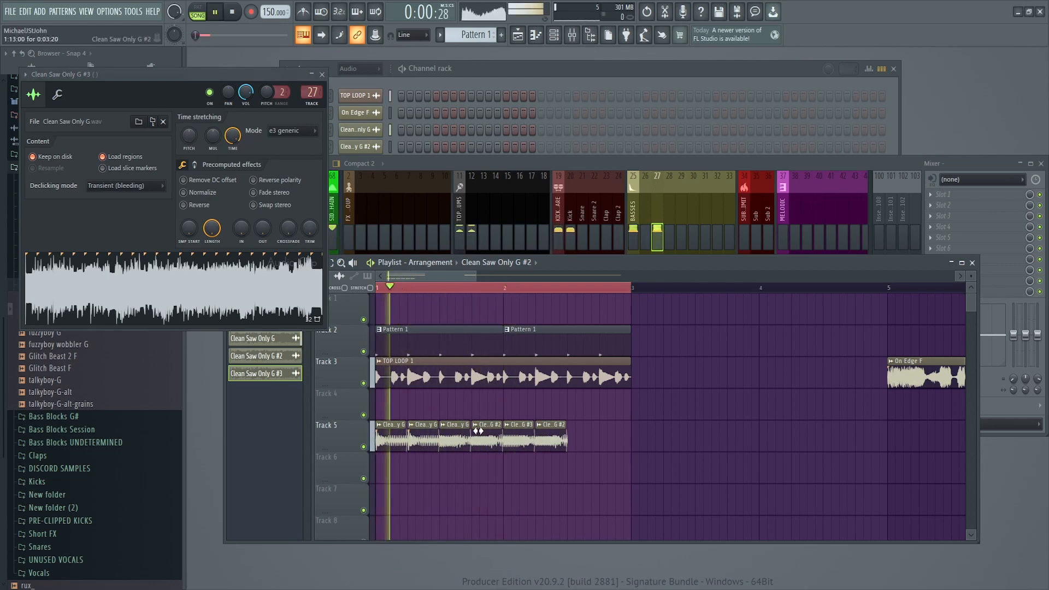
{"action": "left_click", "coordinate": [571, 437]}
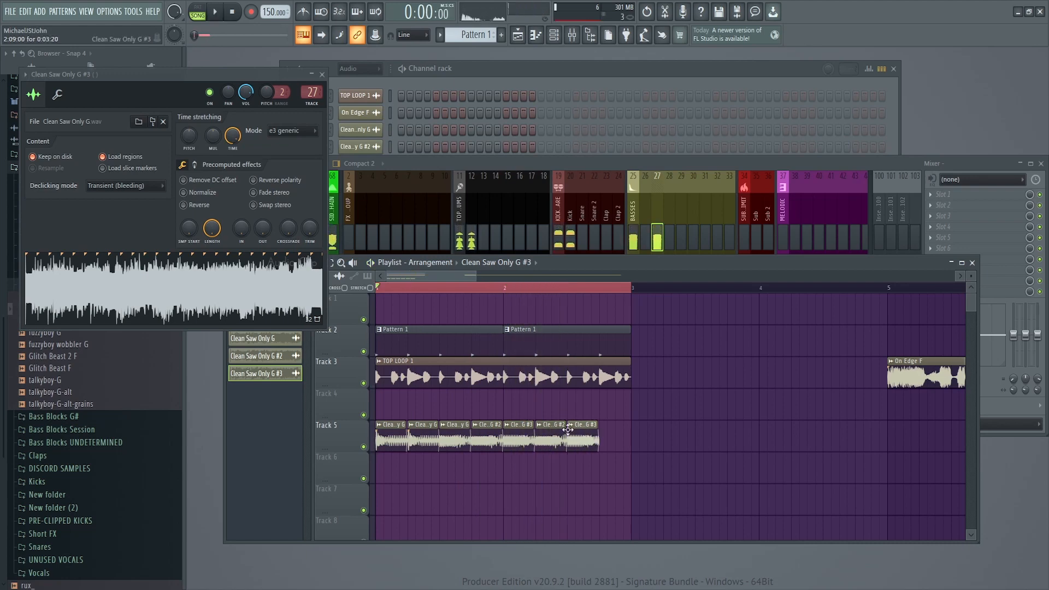
{"action": "left_click", "coordinate": [443, 431]}
{"action": "left_click", "coordinate": [616, 440]}
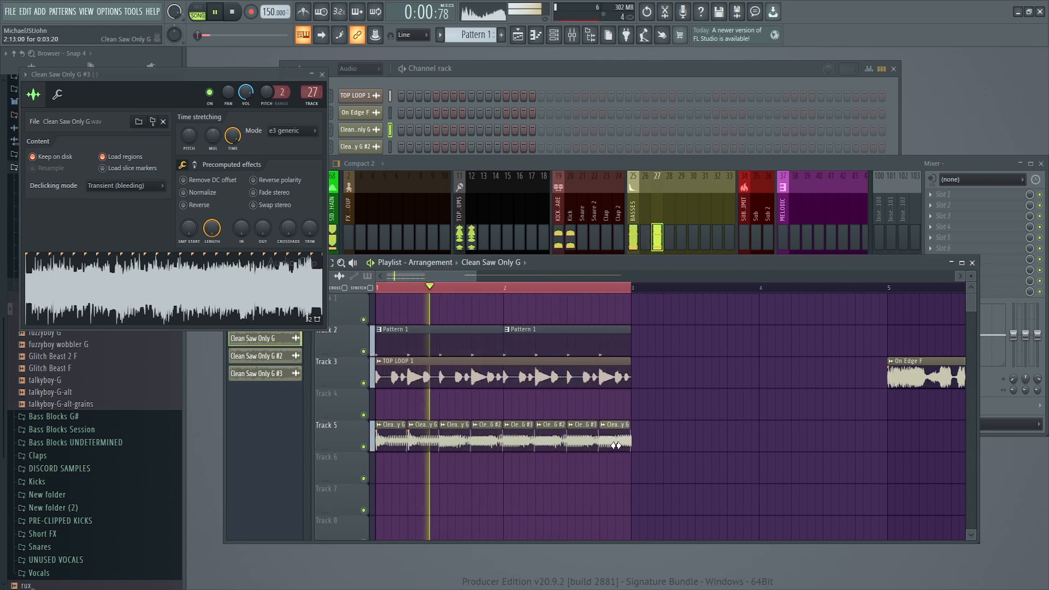
{"action": "key", "text": "space"}
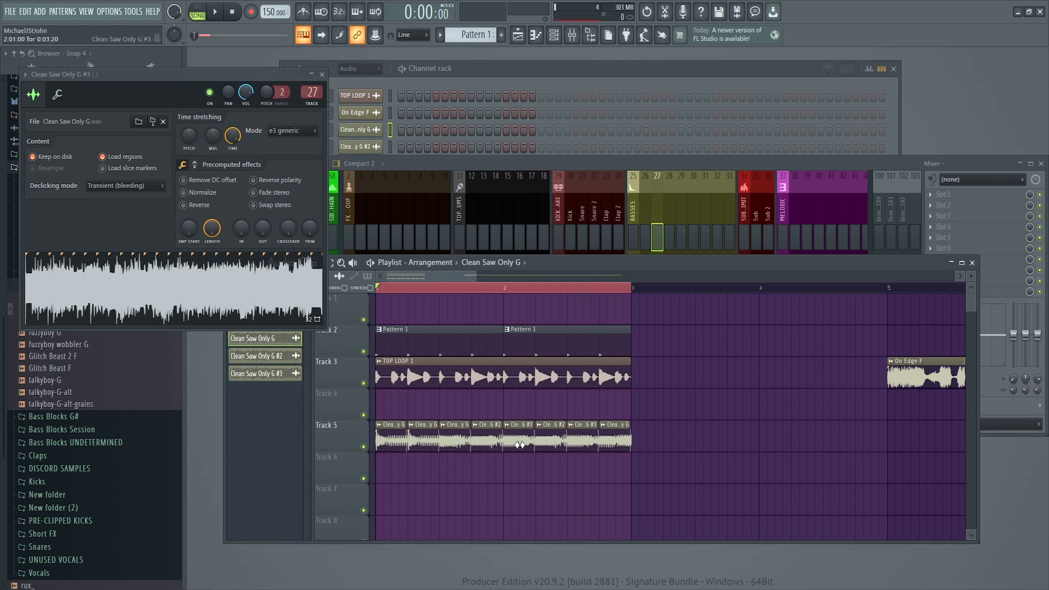
Step: Load Fruity Fast Dist into effect slot 5 of mixer track 27
{"action": "key", "text": "space"}
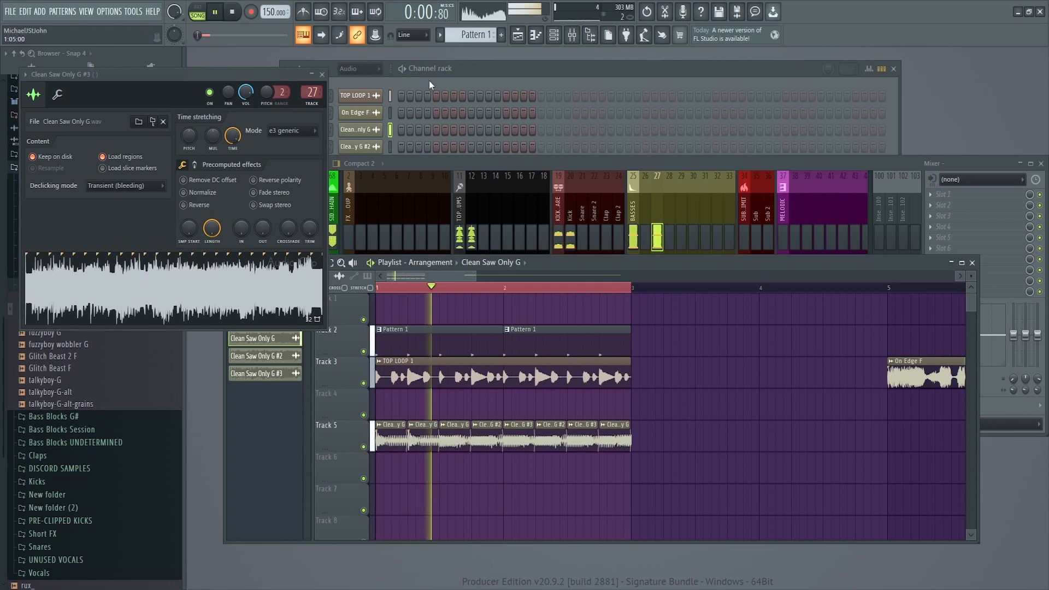
{"action": "left_click", "coordinate": [322, 74]}
{"action": "left_click", "coordinate": [647, 205]}
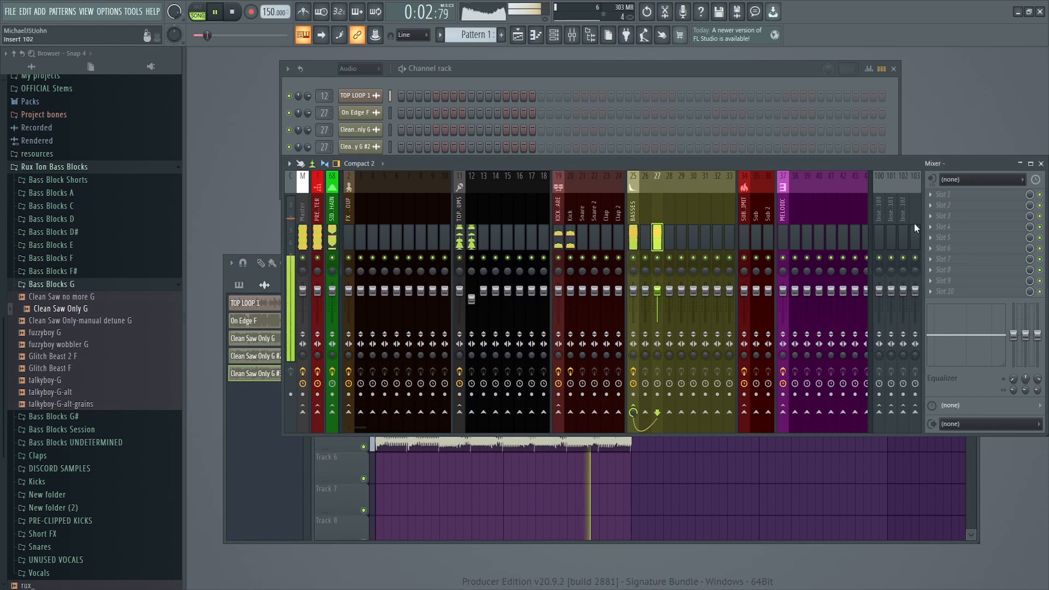
{"action": "key", "text": "space"}
{"action": "left_click", "coordinate": [943, 238]}
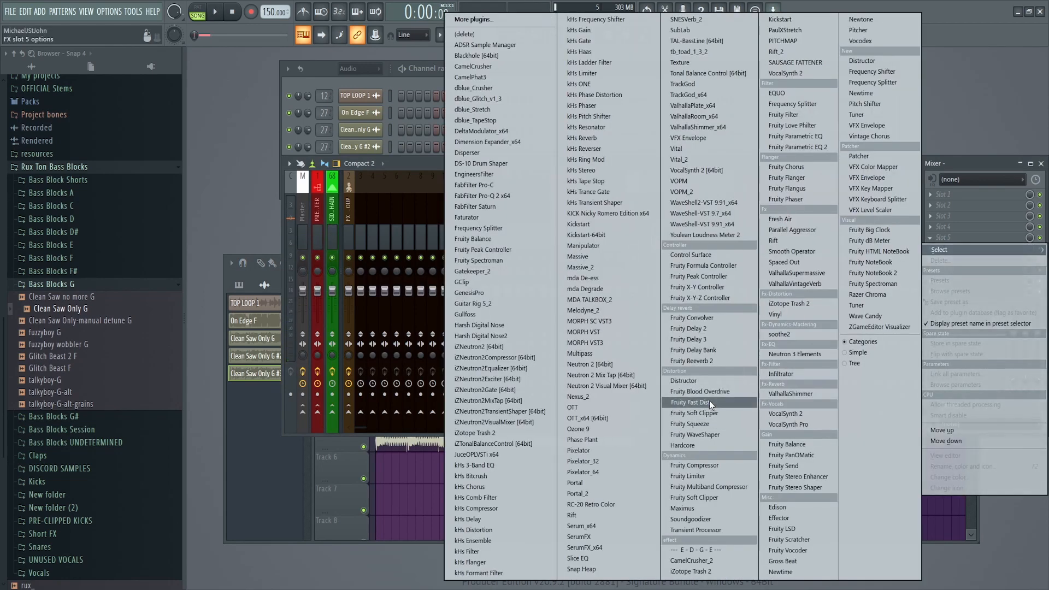
{"action": "left_click", "coordinate": [710, 401]}
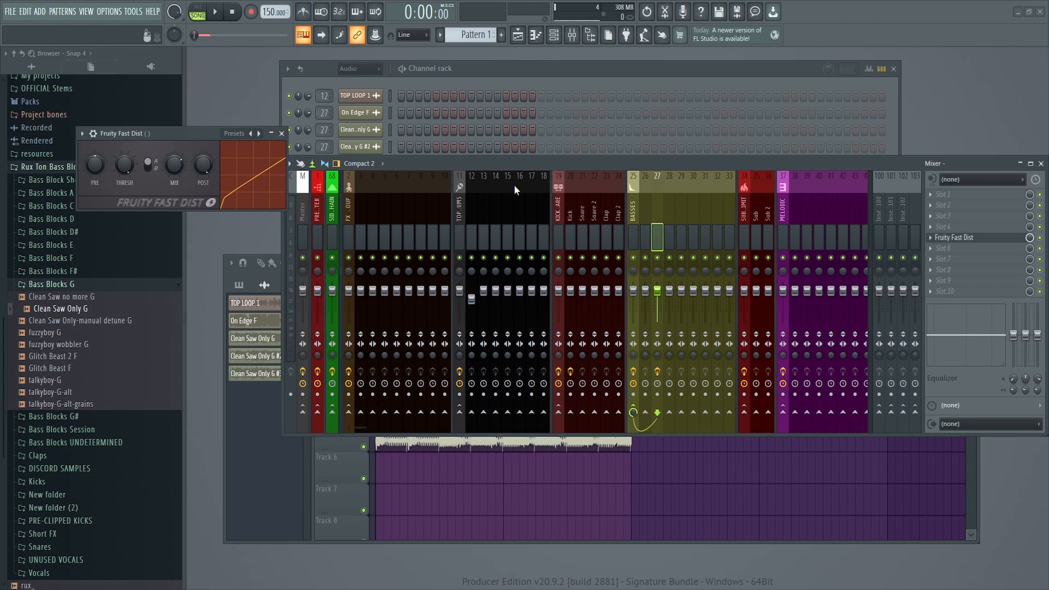
Step: Set the distortion's mix level to about 55% while listening to the loop
{"action": "left_click", "coordinate": [796, 505]}
{"action": "key", "text": "space"}
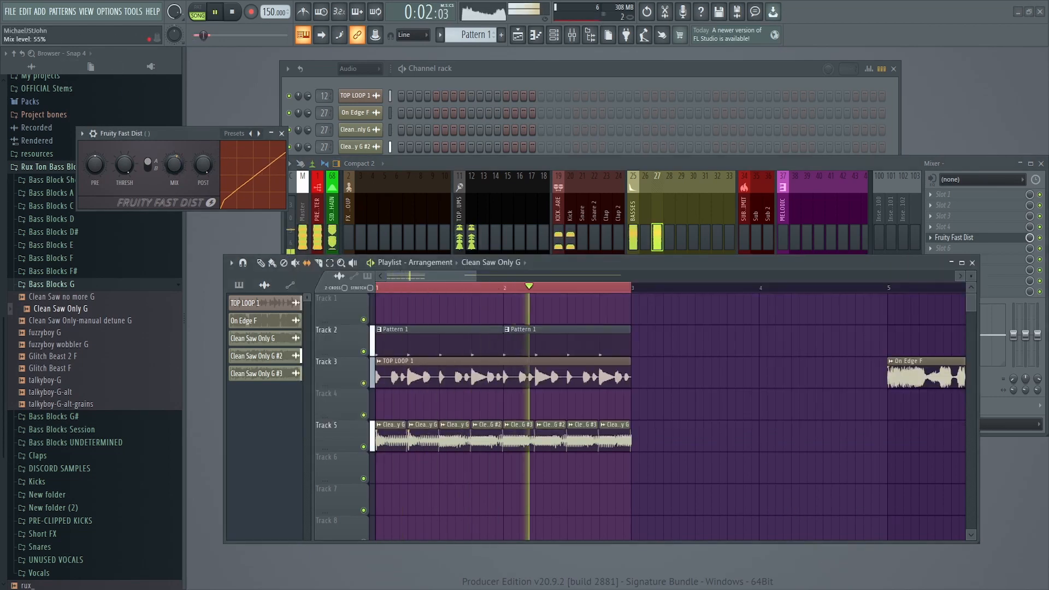
{"action": "left_click", "coordinate": [284, 133]}
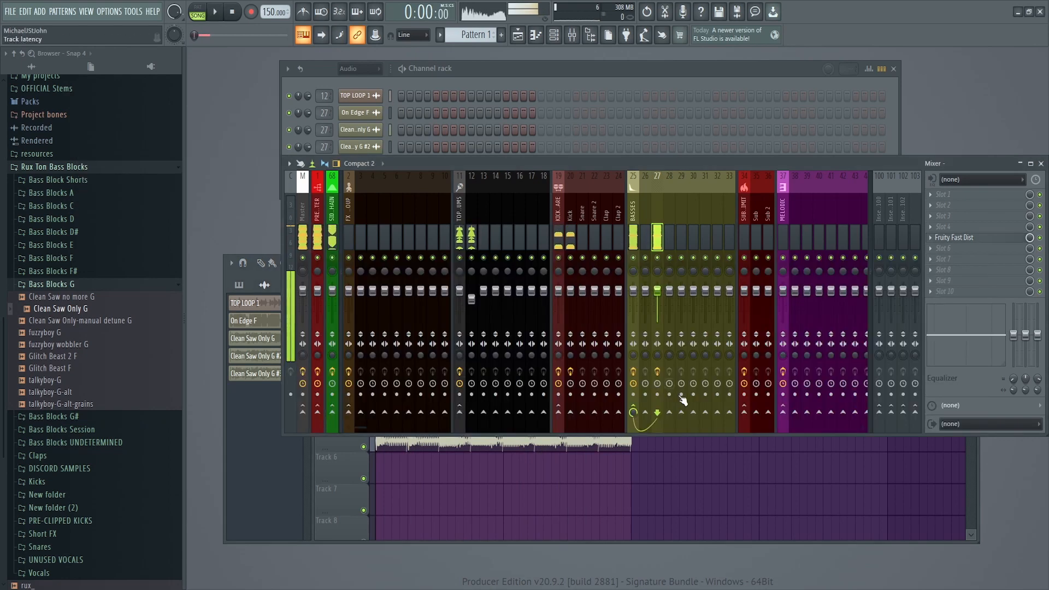
{"action": "key", "text": "space"}
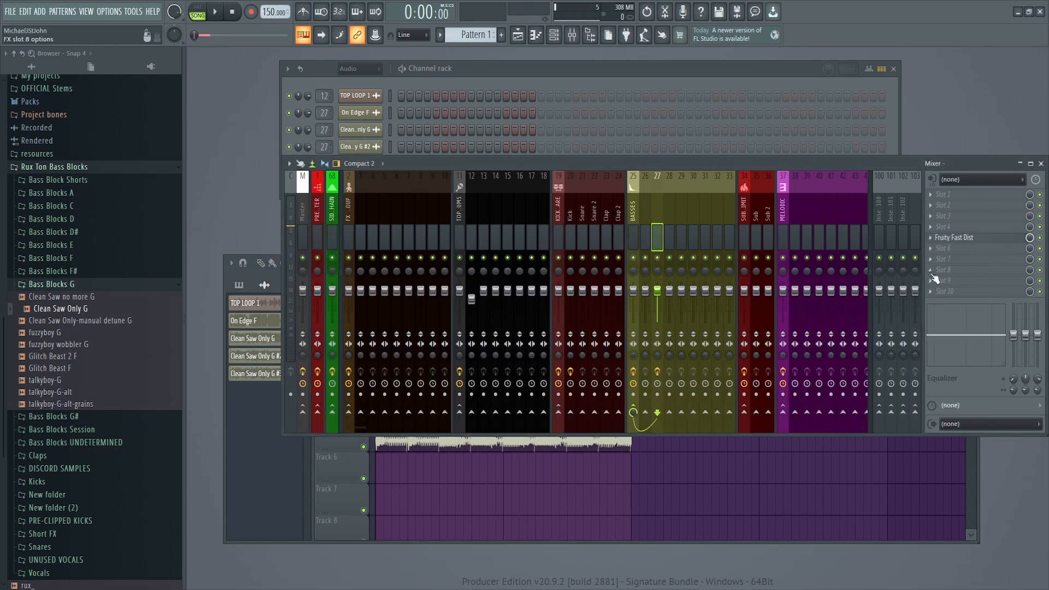
Step: Load Fruity Parametric EQ 2 into effect slot 7 of mixer track 27
{"action": "left_click", "coordinate": [940, 260]}
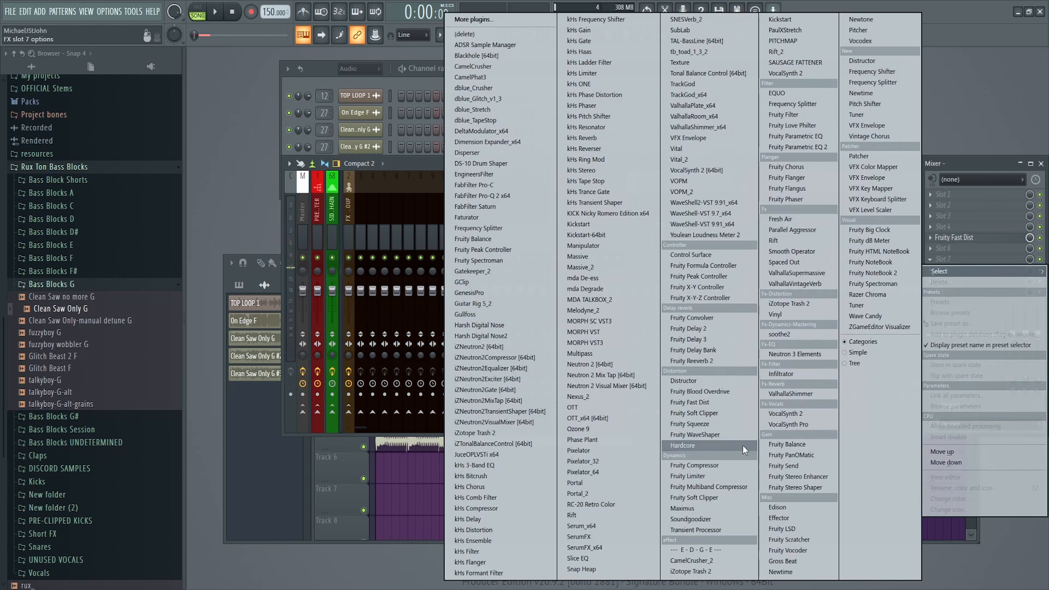
{"action": "left_click", "coordinate": [817, 145]}
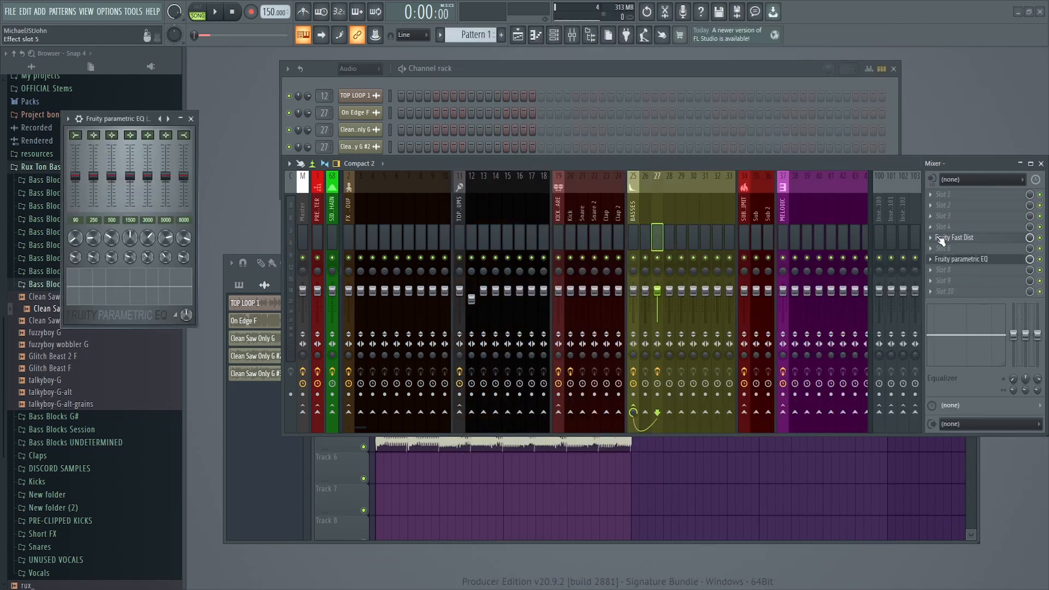
{"action": "left_click", "coordinate": [936, 264]}
{"action": "left_click", "coordinate": [832, 147]}
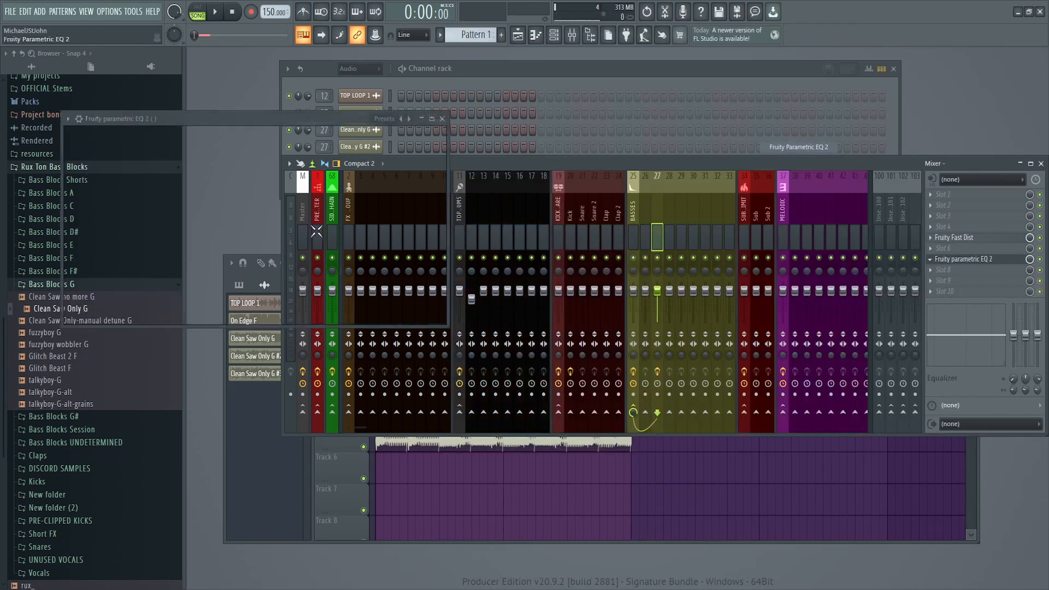
Step: Make EQ band 5 a Steep 6 band-pass filter with 89% bandwidth, positioned at about 143 Hz
{"action": "right_click", "coordinate": [232, 214]}
{"action": "mouse_move", "coordinate": [252, 254]}
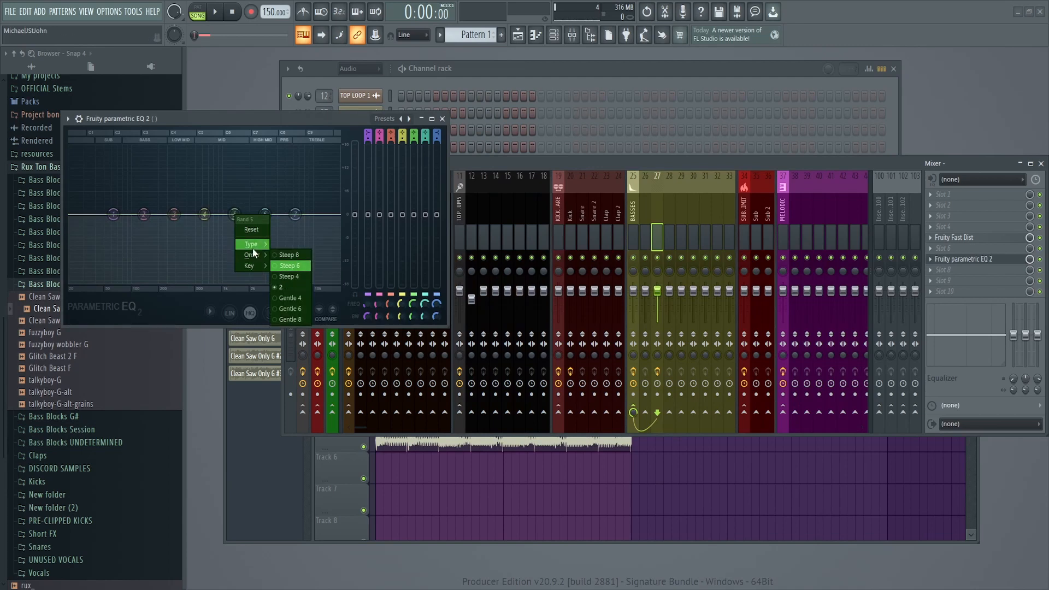
{"action": "left_click", "coordinate": [289, 265]}
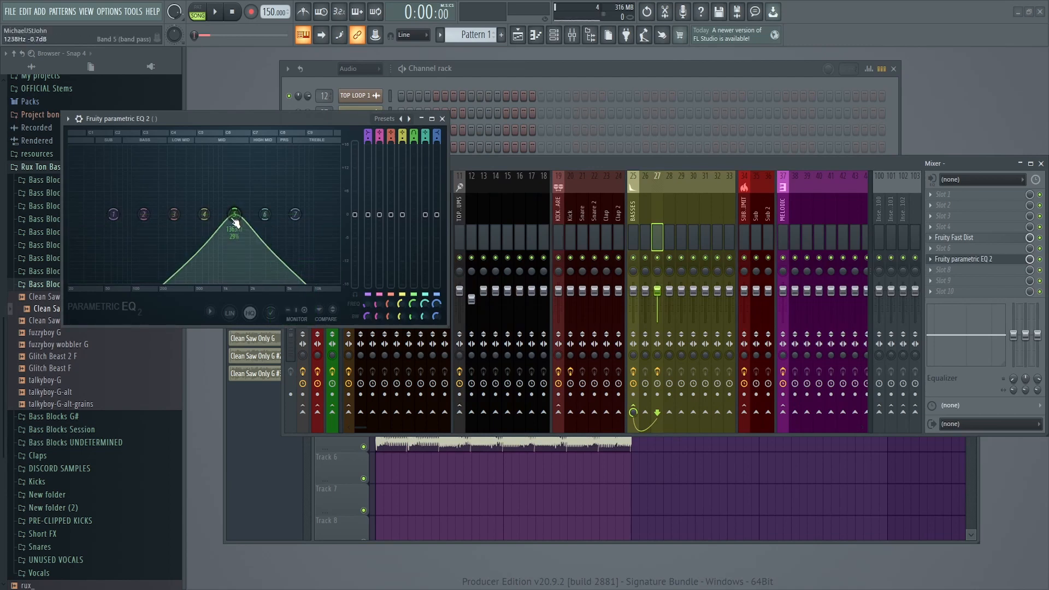
{"action": "scroll", "coordinate": [233, 220], "scroll_direction": "up", "scroll_amount": 2}
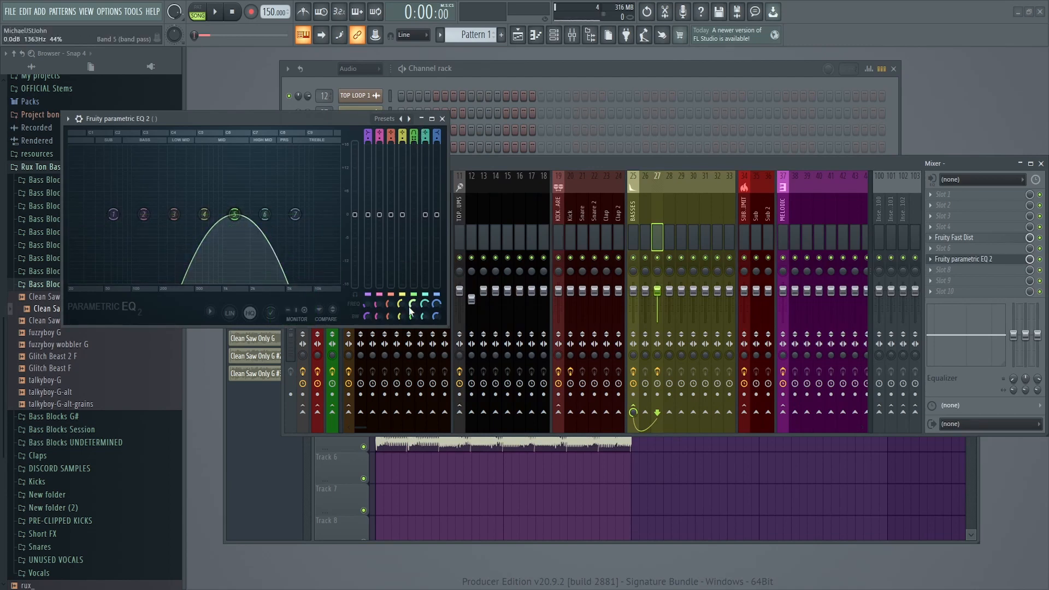
{"action": "scroll", "coordinate": [412, 310], "scroll_direction": "up", "scroll_amount": 3}
{"action": "left_click_drag", "start_coordinate": [235, 214], "coordinate": [310, 197]}
{"action": "scroll", "coordinate": [410, 309], "scroll_direction": "down", "scroll_amount": 10}
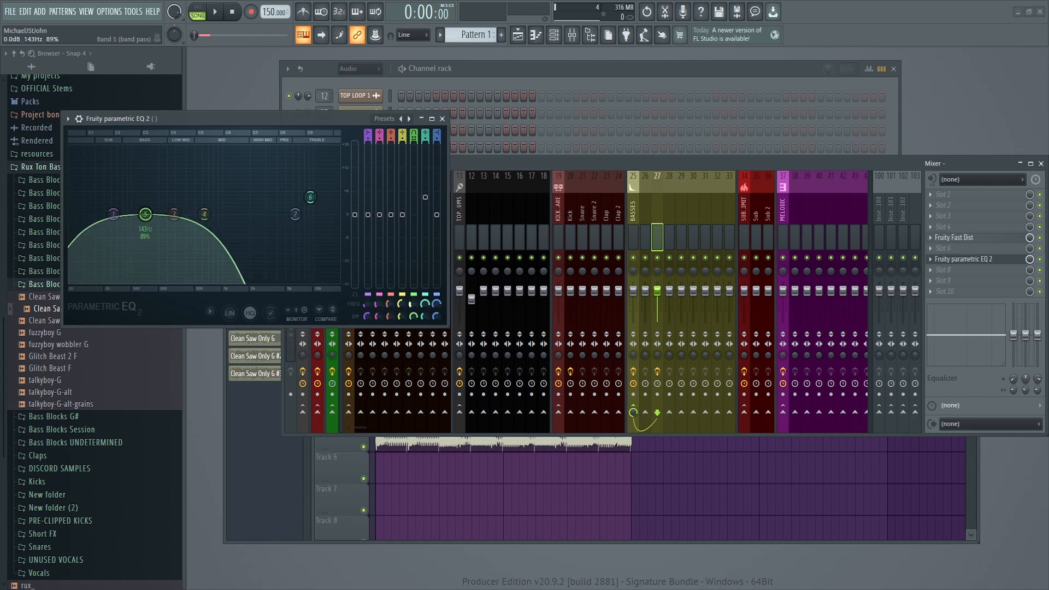
Step: Play the loop while sweeping the frequency of EQ band 5's band-pass filter
{"action": "key", "text": "space"}
{"action": "left_click_drag", "start_coordinate": [134, 214], "coordinate": [214, 214]}
{"action": "key", "text": "space"}
Step: Place Fruity Parametric EQ 2 before Fruity Fast Dist on mixer track 27 and sweep band 5 up, settling it back in the low bass
{"action": "left_click_drag", "start_coordinate": [968, 259], "coordinate": [967, 237]}
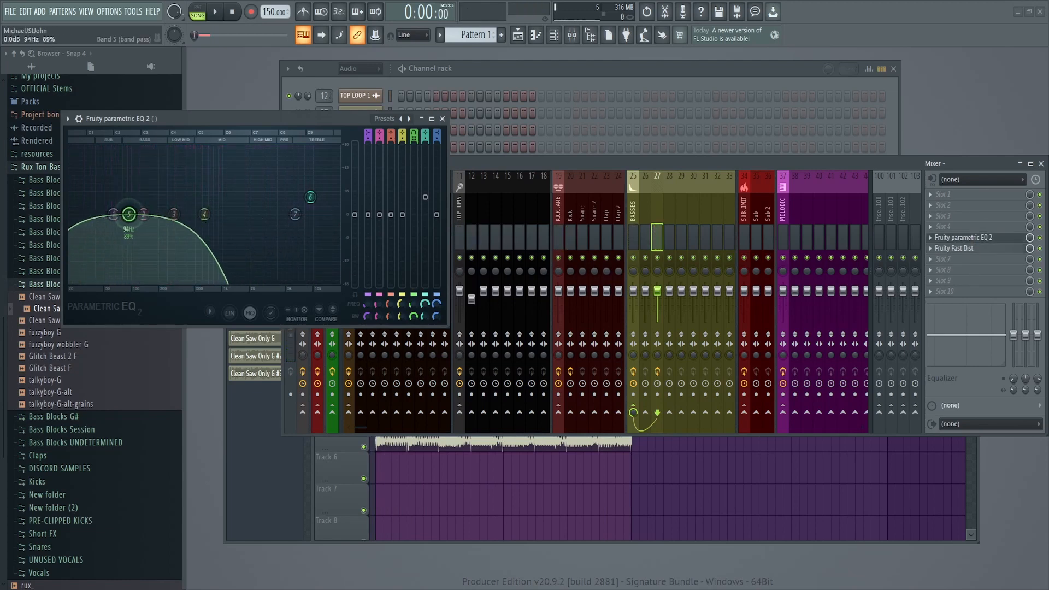
{"action": "left_click_drag", "start_coordinate": [186, 214], "coordinate": [258, 214]}
{"action": "left_click_drag", "start_coordinate": [240, 214], "coordinate": [141, 214]}
Step: Bring the playlist to the front and move the EQ window clear of the clips in bars 1 and 2
{"action": "left_click", "coordinate": [750, 496]}
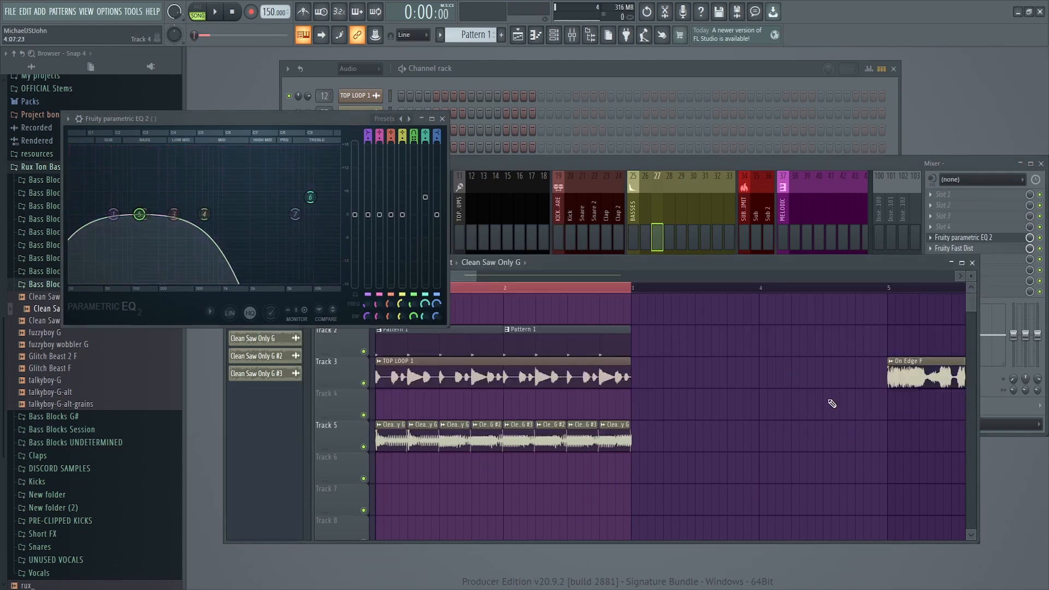
{"action": "scroll", "coordinate": [729, 432], "scroll_direction": "down", "scroll_amount": 2}
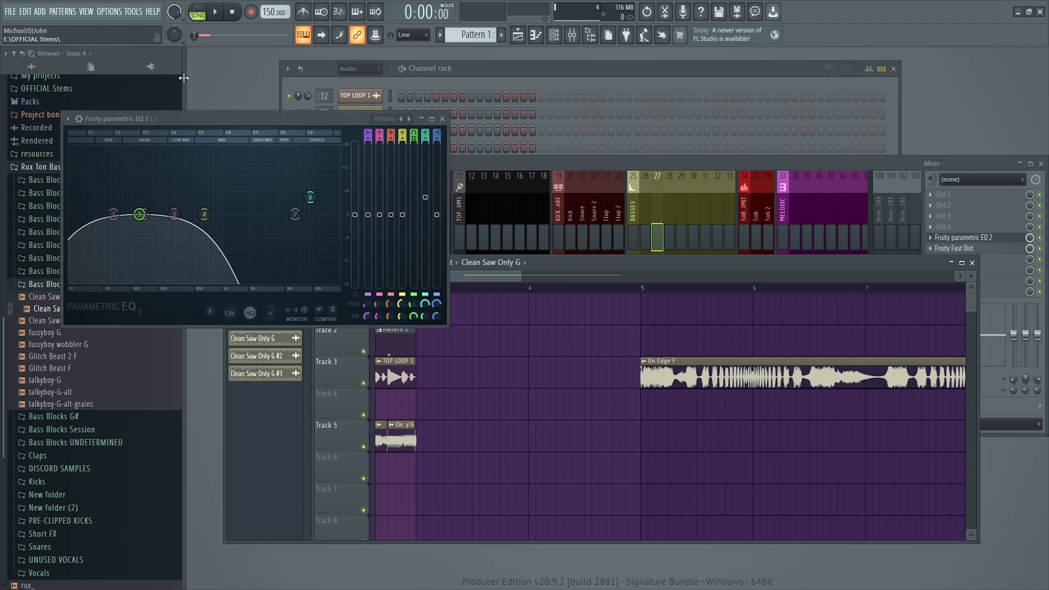
{"action": "left_click_drag", "start_coordinate": [257, 119], "coordinate": [834, 146]}
{"action": "left_click_drag", "start_coordinate": [745, 146], "coordinate": [851, 445]}
{"action": "left_click_drag", "start_coordinate": [493, 277], "coordinate": [445, 278]}
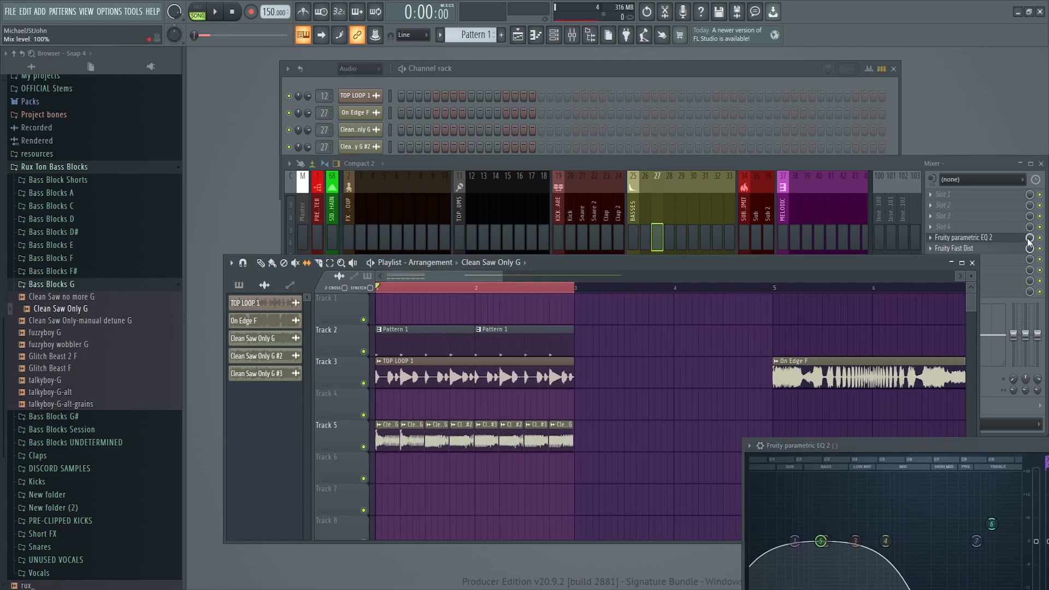
Step: Bypass Fruity Parametric EQ 2 on mixer track 27 and close its window
{"action": "left_click", "coordinate": [1040, 248]}
{"action": "left_click_drag", "start_coordinate": [863, 445], "coordinate": [569, 411]}
{"action": "left_click", "coordinate": [829, 409]}
{"action": "right_click", "coordinate": [782, 471]}
Step: Slip the audio inside the last Clean Saw Only G clip of bar 2 on Track 5 while listening to the loop
{"action": "key", "text": "space"}
{"action": "left_click_drag", "start_coordinate": [501, 277], "coordinate": [447, 277]}
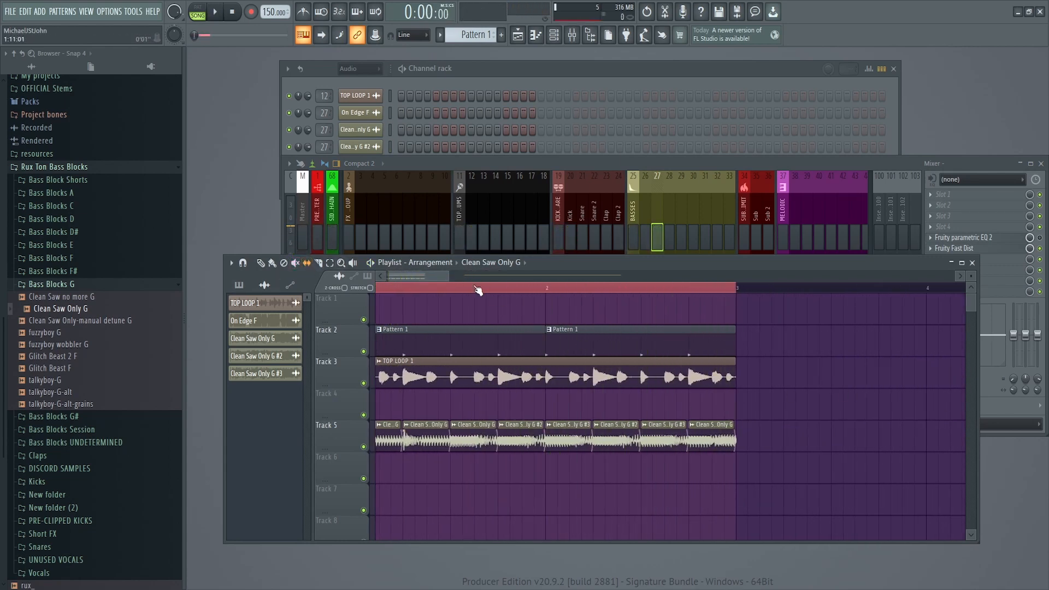
{"action": "left_click_drag", "start_coordinate": [493, 299], "coordinate": [541, 309]}
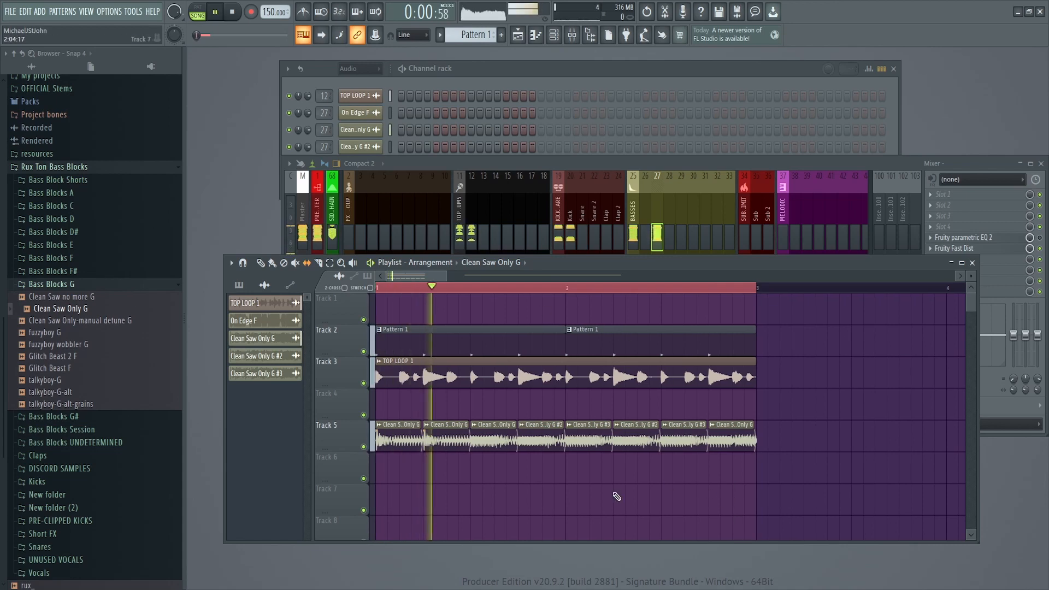
{"action": "left_click_drag", "start_coordinate": [679, 444], "coordinate": [582, 468]}
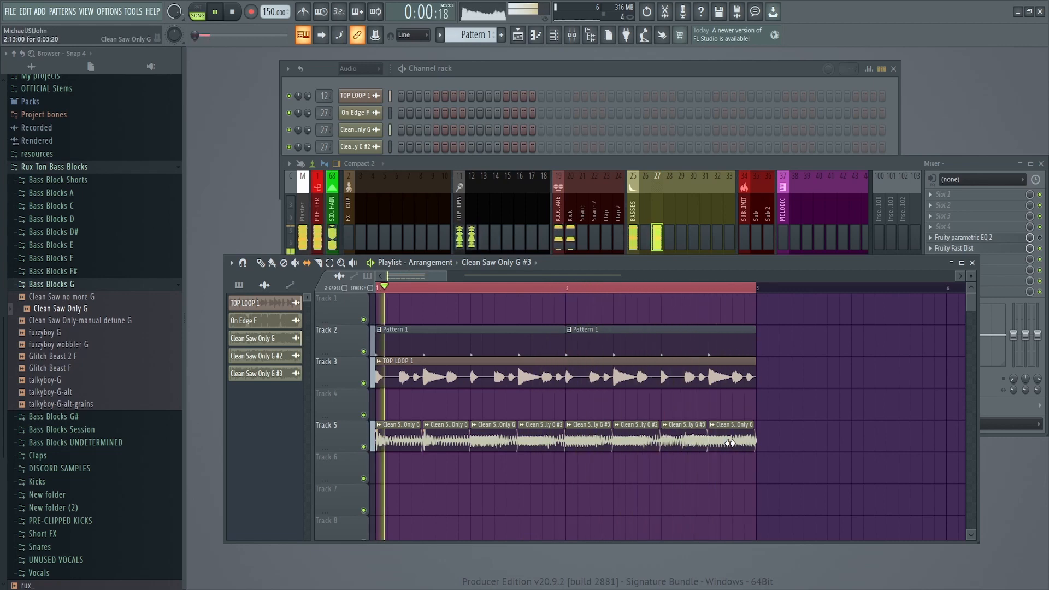
{"action": "scroll", "coordinate": [659, 305], "scroll_direction": "right", "scroll_amount": 1}
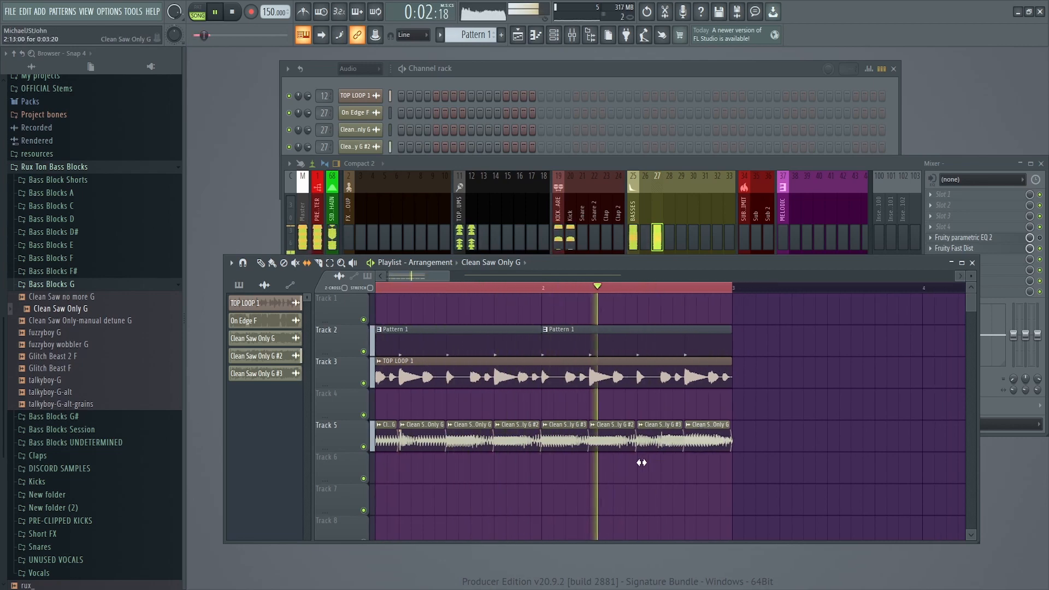
{"action": "left_click", "coordinate": [626, 287]}
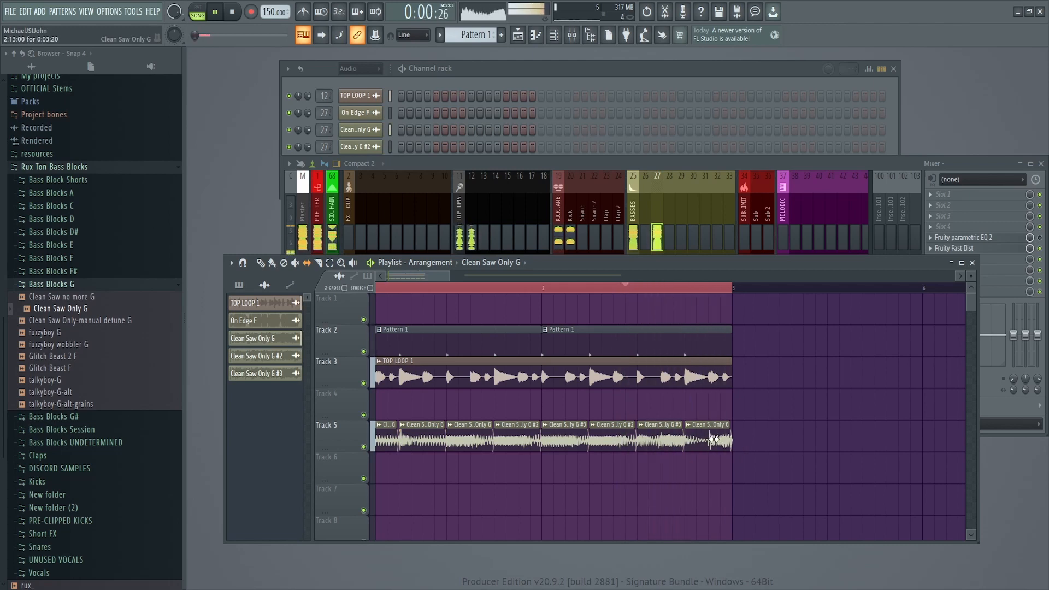
{"action": "key", "text": "space"}
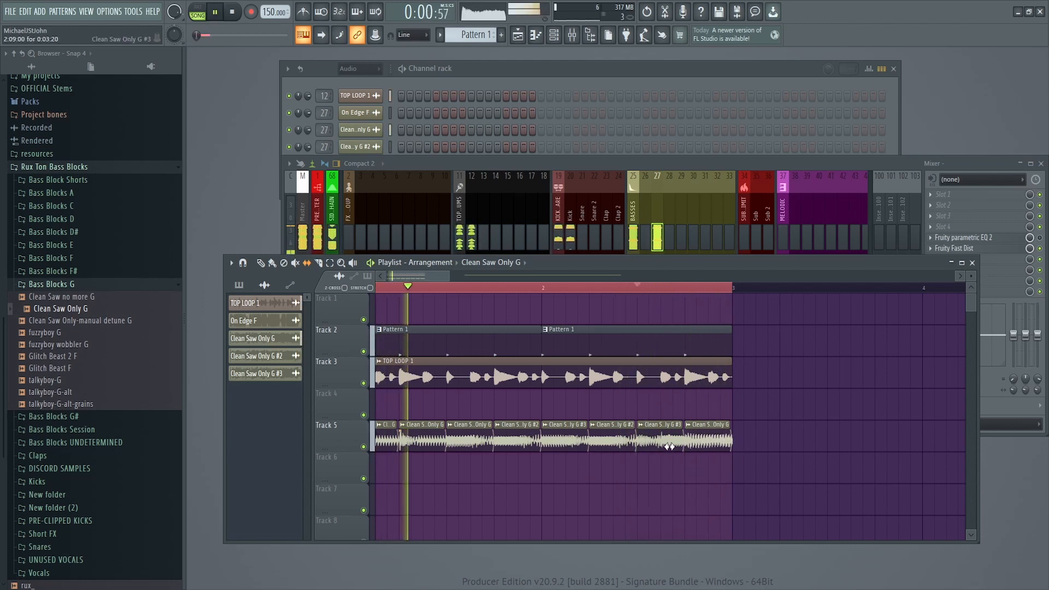
{"action": "key", "text": "space"}
{"action": "key", "text": "space"}
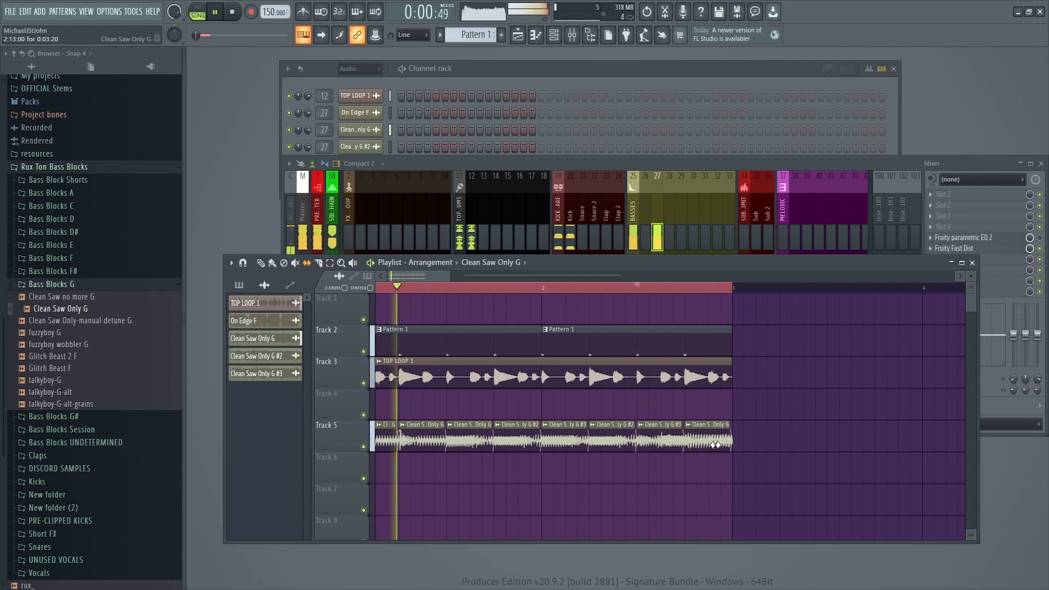
Step: Mute Track 3 and open Pattern 1 with its kick and clap channels for editing
{"action": "scroll", "coordinate": [535, 383], "scroll_direction": "down", "scroll_amount": 3}
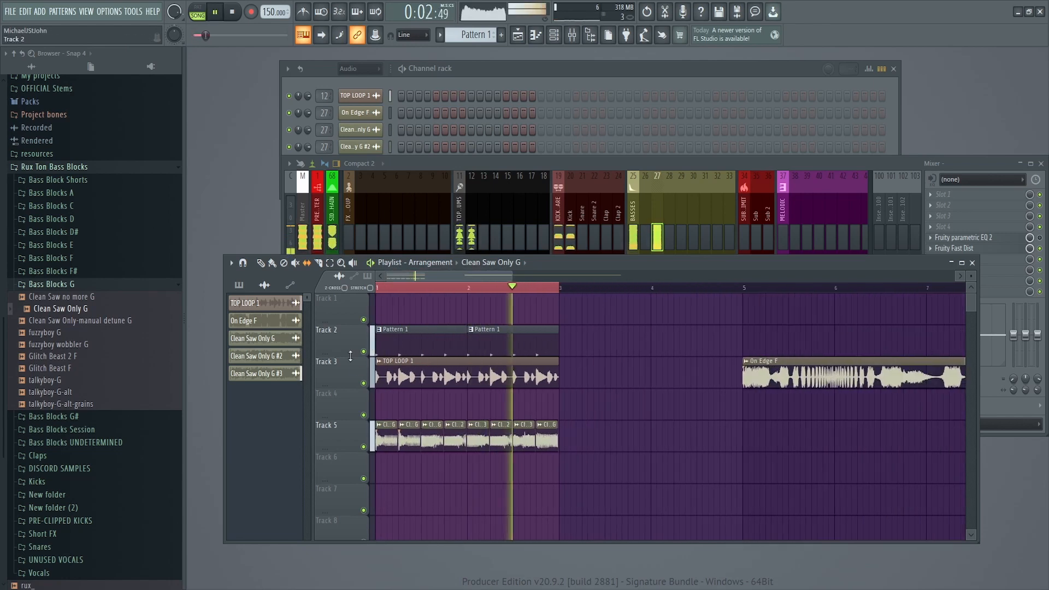
{"action": "left_click", "coordinate": [364, 384]}
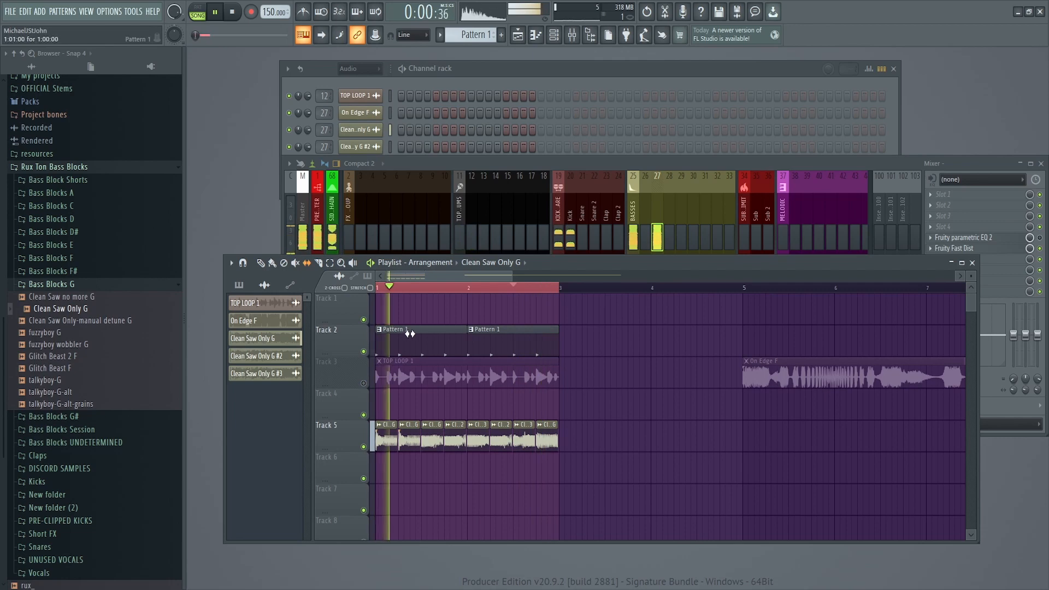
{"action": "double_click", "coordinate": [412, 333]}
Step: Route the DeniZer Clap channel to the Clap mixer track, number 23
{"action": "left_click", "coordinate": [326, 111]}
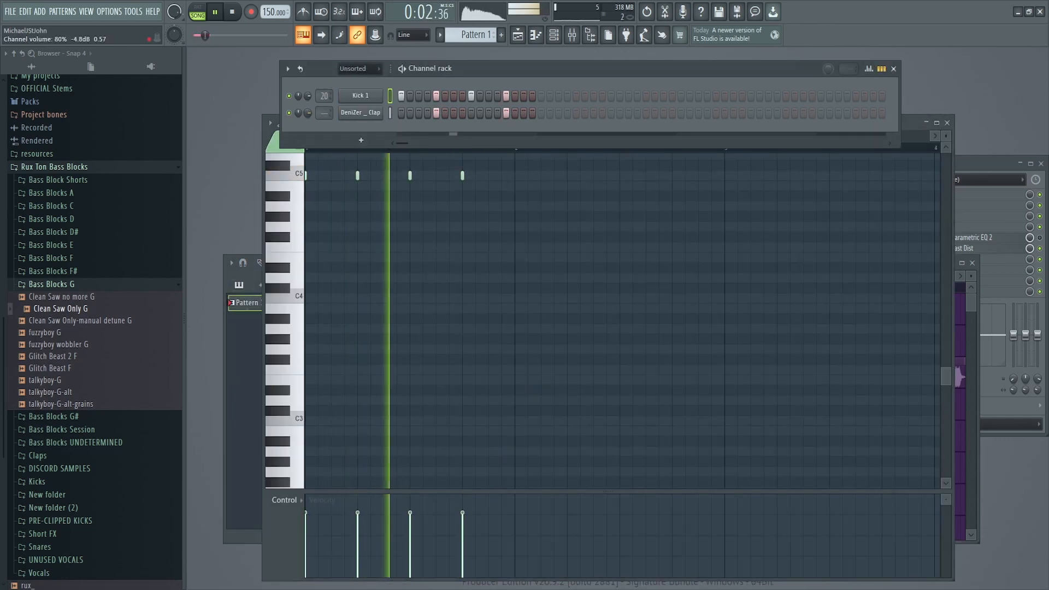
{"action": "left_click", "coordinate": [980, 168]}
{"action": "key", "text": "space"}
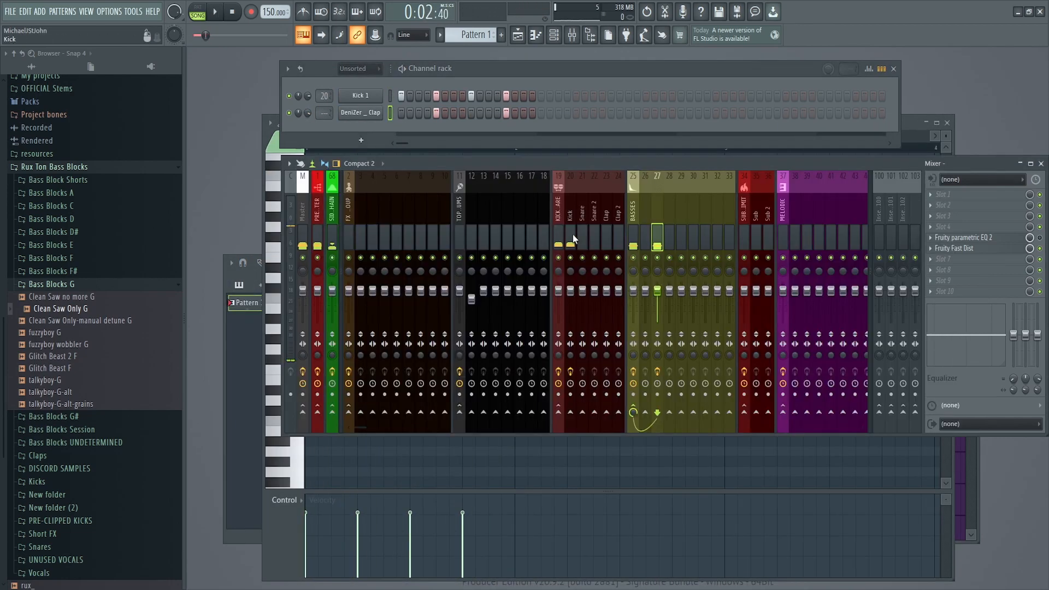
{"action": "left_click", "coordinate": [288, 163]}
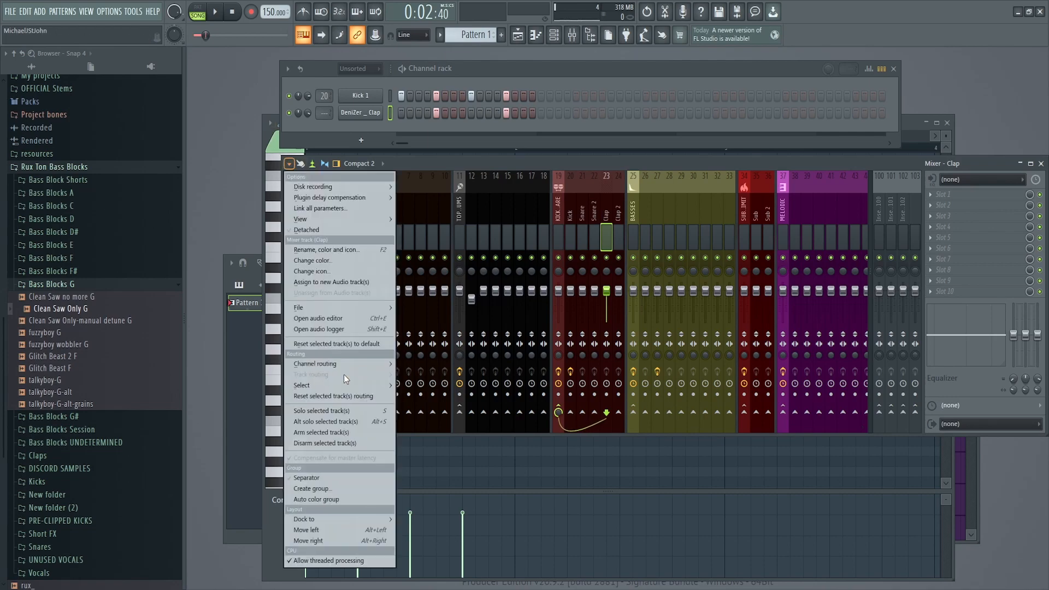
{"action": "left_click", "coordinate": [413, 366]}
Step: Load Fruity Fast Dist into effect slot 7 of the Clap mixer track and close the plugin window
{"action": "left_click", "coordinate": [951, 259]}
{"action": "mouse_move", "coordinate": [984, 271]}
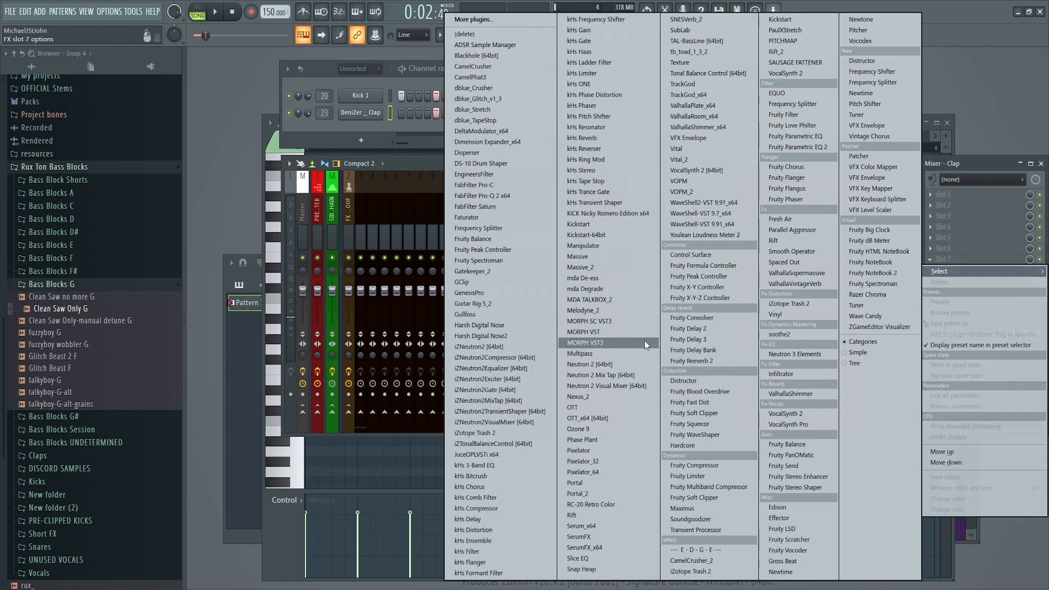
{"action": "left_click", "coordinate": [742, 402]}
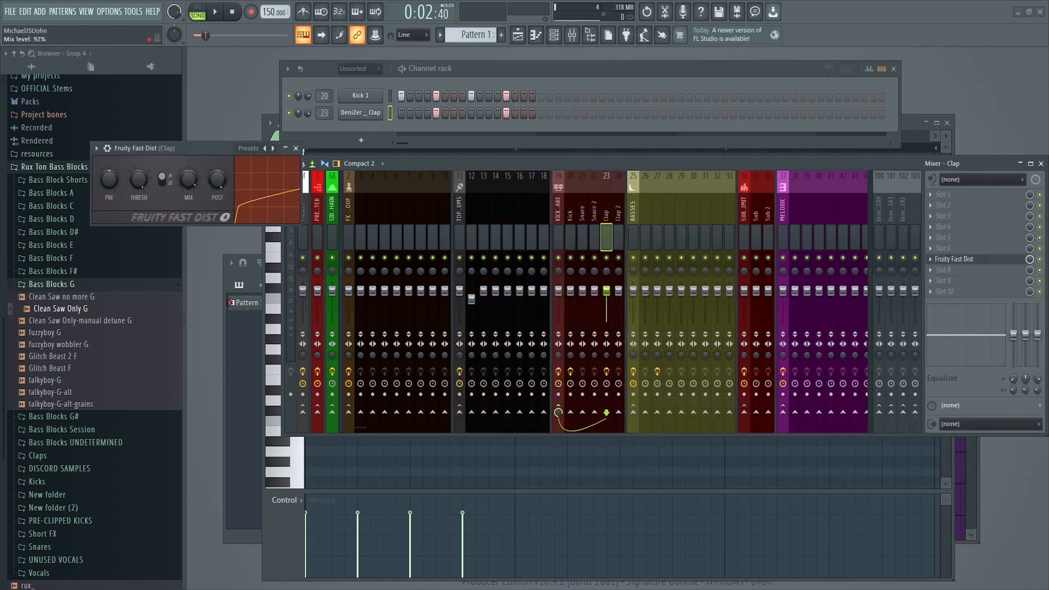
{"action": "left_click", "coordinate": [297, 150]}
Step: Close the Kick 1 piano roll and lower the Clap mixer track's volume to about 81% during playback
{"action": "left_click", "coordinate": [728, 458]}
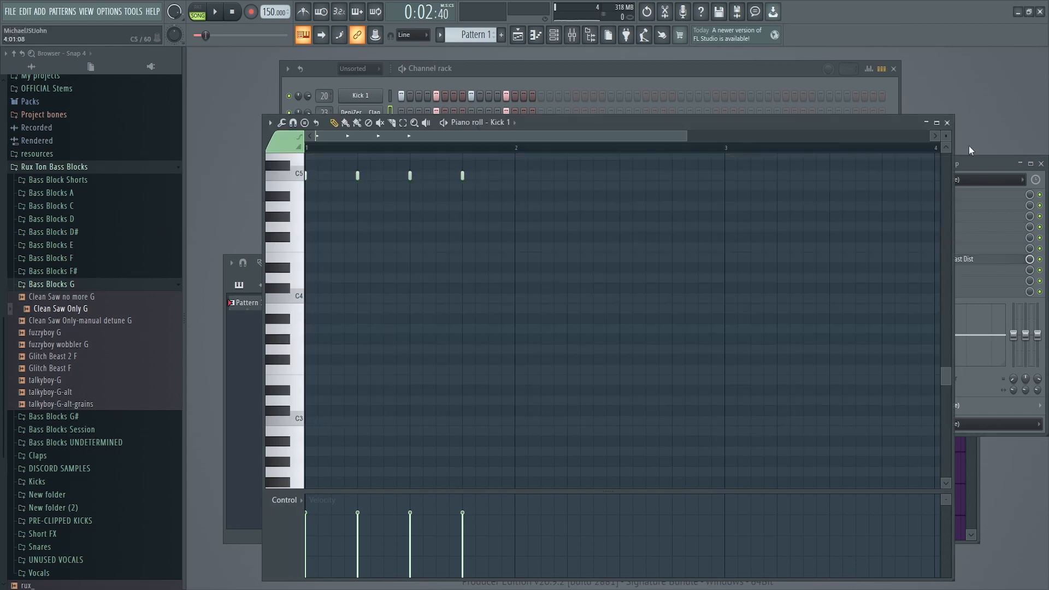
{"action": "key", "text": "space"}
{"action": "left_click", "coordinate": [947, 123]}
{"action": "left_click_drag", "start_coordinate": [607, 291], "coordinate": [607, 297]}
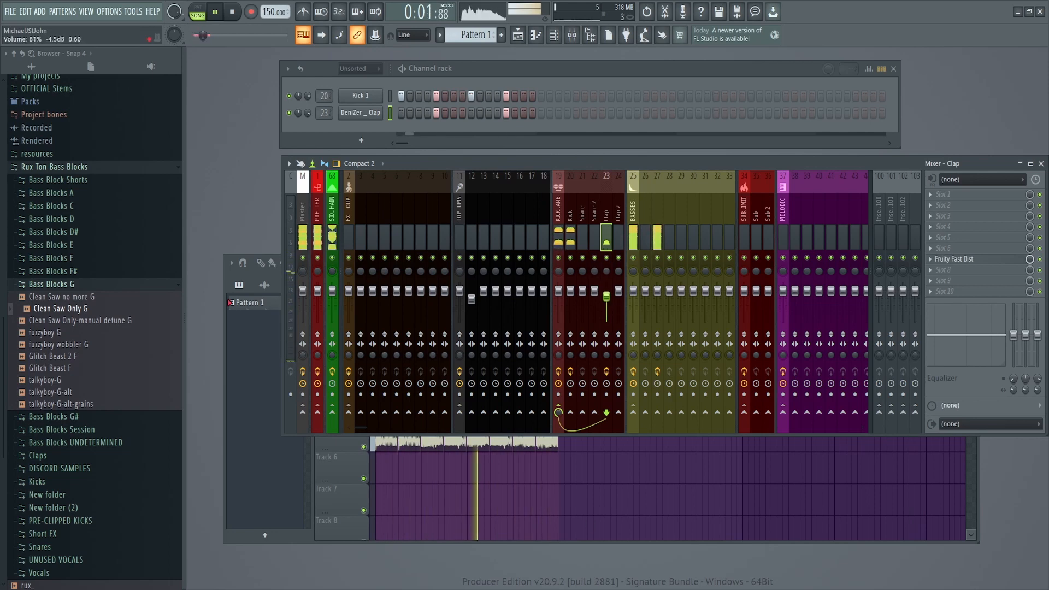
{"action": "left_click", "coordinate": [827, 534]}
{"action": "key", "text": "space"}
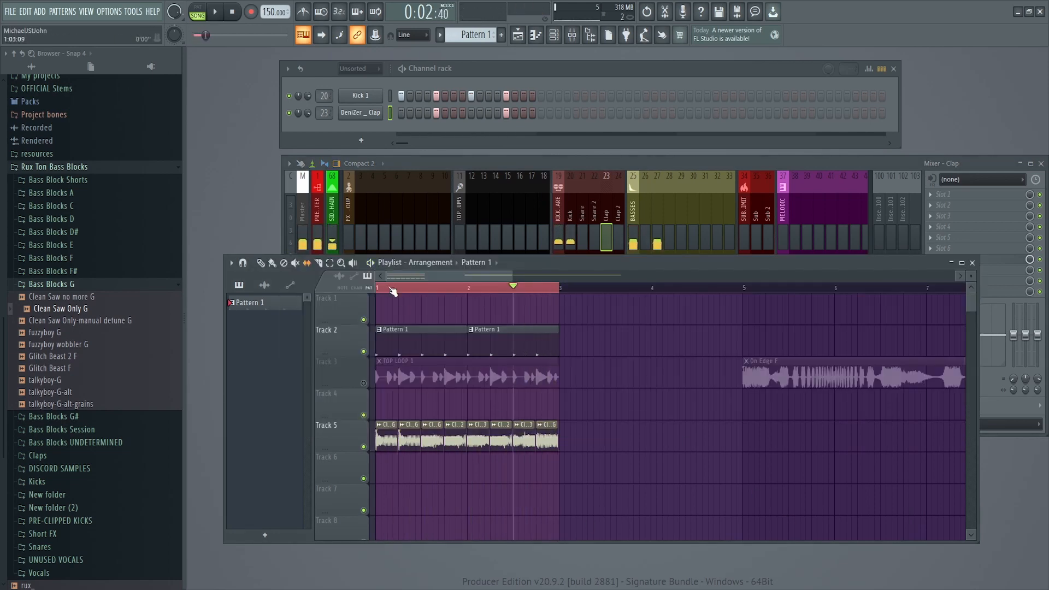
Step: Duplicate the two-bar Track 5 bass clips and the Track 2 Pattern 1 clips into bars 3 and 4
{"action": "left_click", "coordinate": [65, 285]}
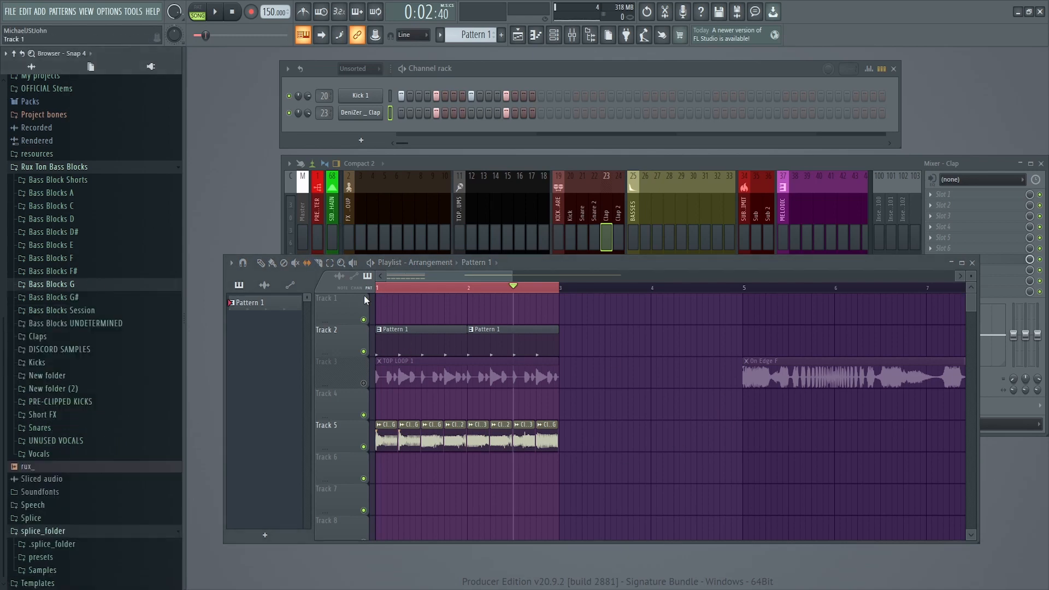
{"action": "mouse_move", "coordinate": [586, 446]}
{"action": "left_mouse_down"}
{"action": "mouse_move", "coordinate": [374, 425]}
{"action": "mouse_move", "coordinate": [574, 437]}
{"action": "left_mouse_up"}
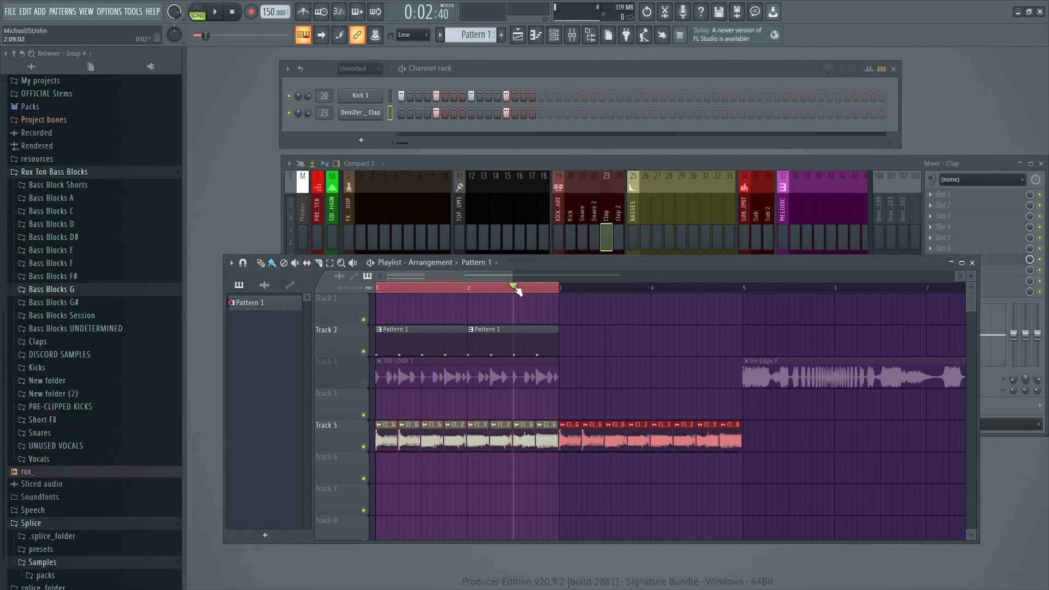
{"action": "key", "text": "ctrl+d"}
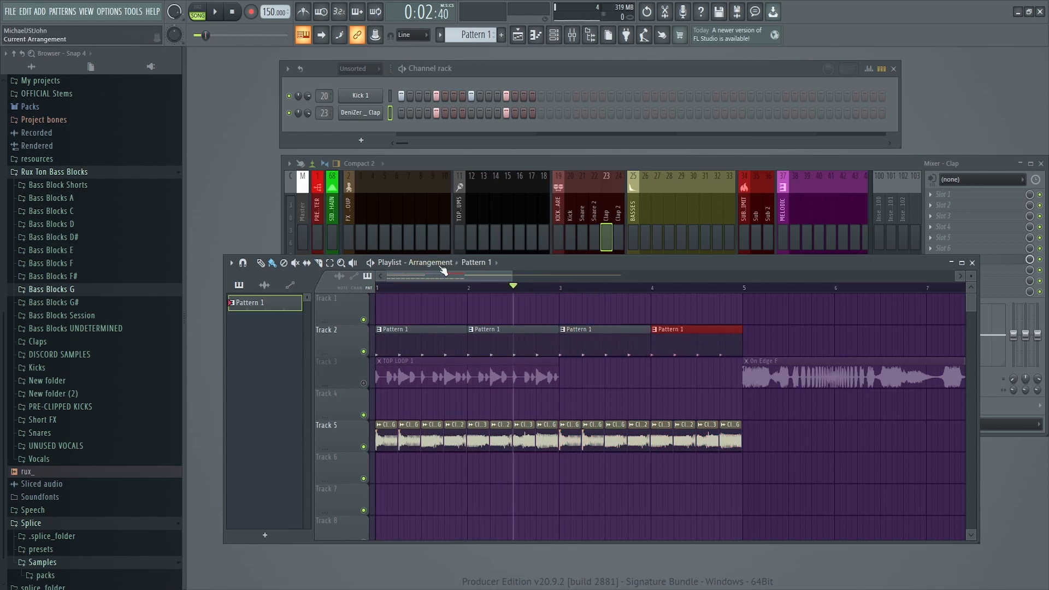
Step: Play the extended arrangement from the start to check the drums and bassline
{"action": "key", "text": "space"}
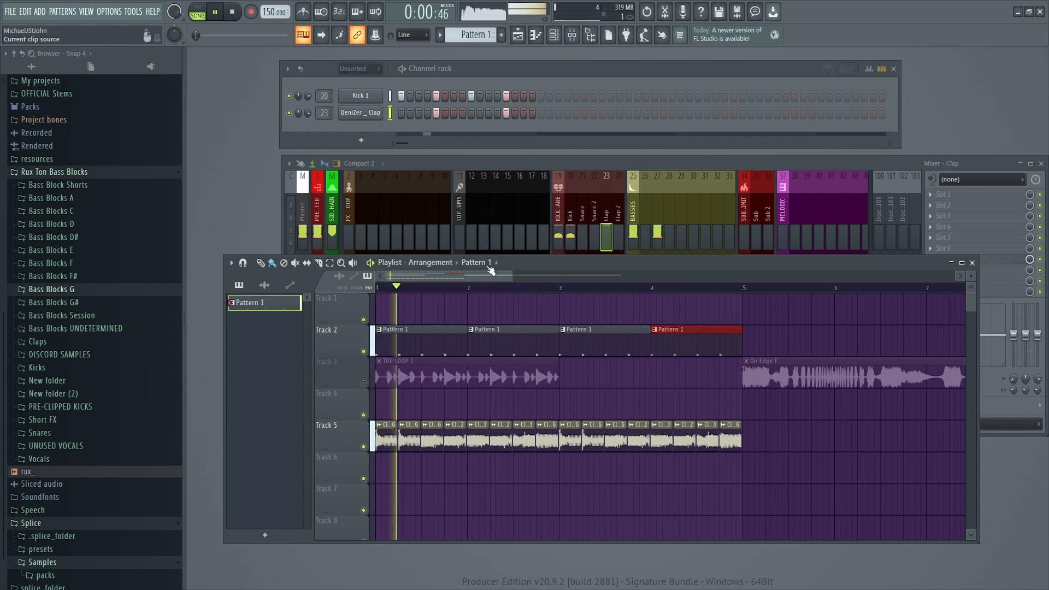
{"action": "scroll", "coordinate": [524, 309], "scroll_direction": "up", "scroll_amount": 3}
{"action": "left_click_drag", "start_coordinate": [447, 277], "coordinate": [427, 277]}
{"action": "key", "text": "space"}
{"action": "key", "text": "space"}
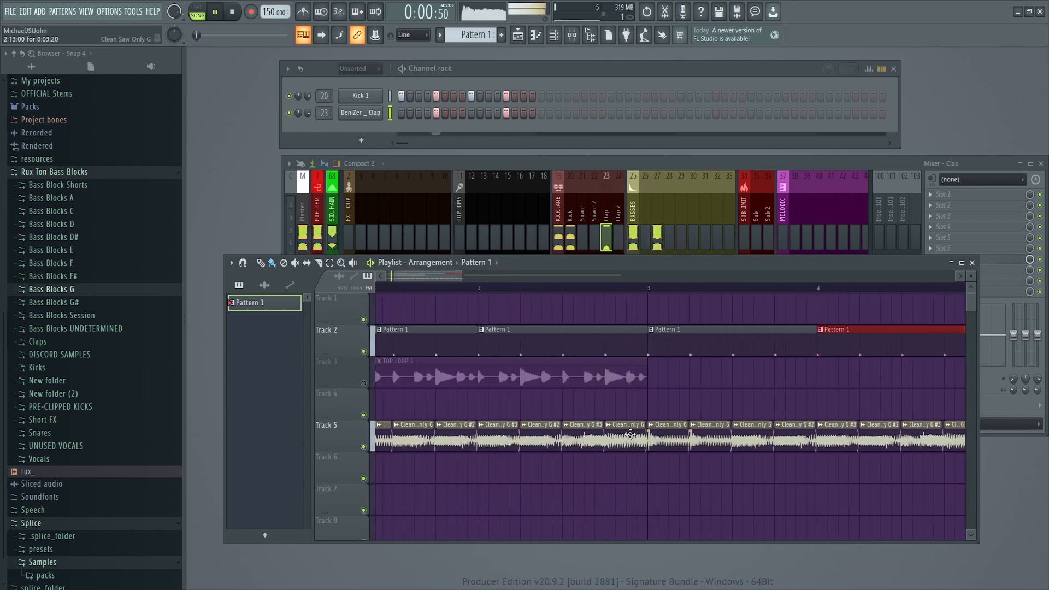
{"action": "key", "text": "space"}
Step: Switch to the Slip tool and audition the bassline from the second beat of bar 2 into bar 4
{"action": "key", "text": "s"}
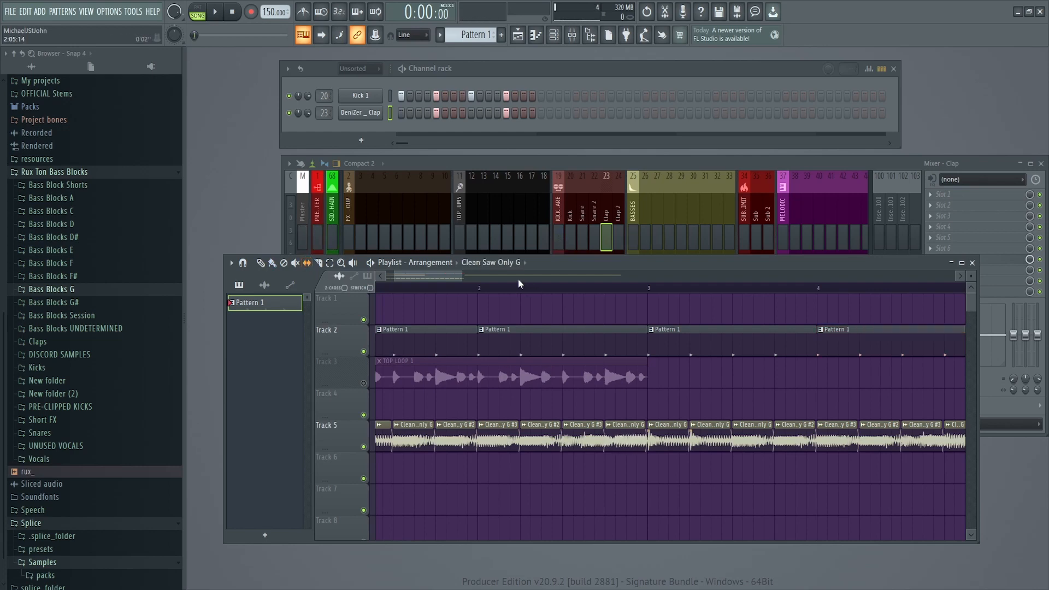
{"action": "scroll", "coordinate": [517, 280], "scroll_direction": "right", "scroll_amount": 2}
{"action": "left_click", "coordinate": [480, 287]}
{"action": "key", "text": "space"}
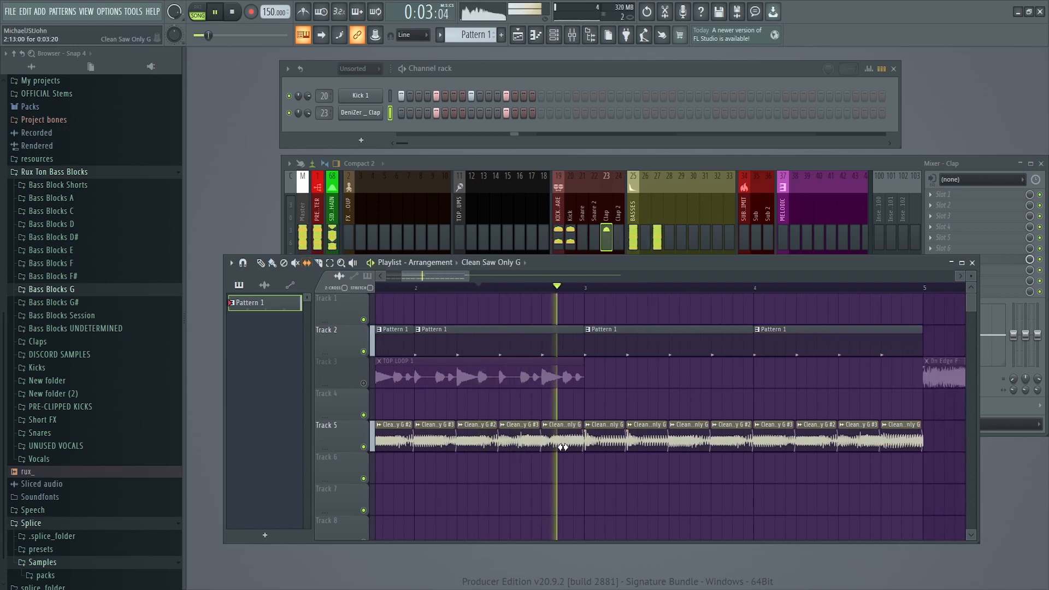
{"action": "key", "text": "space"}
{"action": "key", "text": "space"}
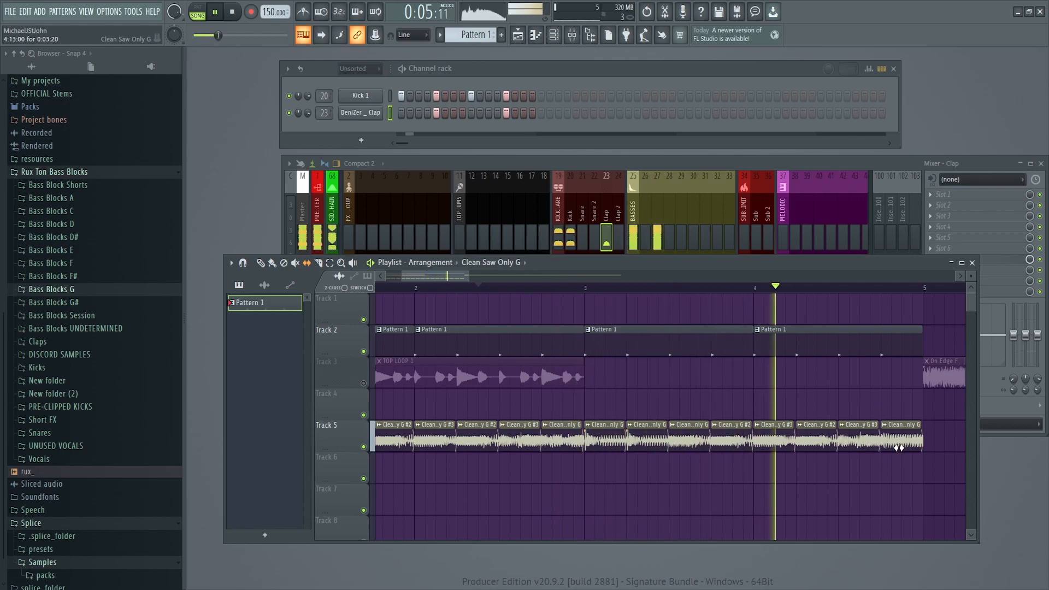
Step: Replace the Track 5 bass clips from the middle of bar 4 with short On Edge F clips on Track 4
{"action": "key", "text": "space"}
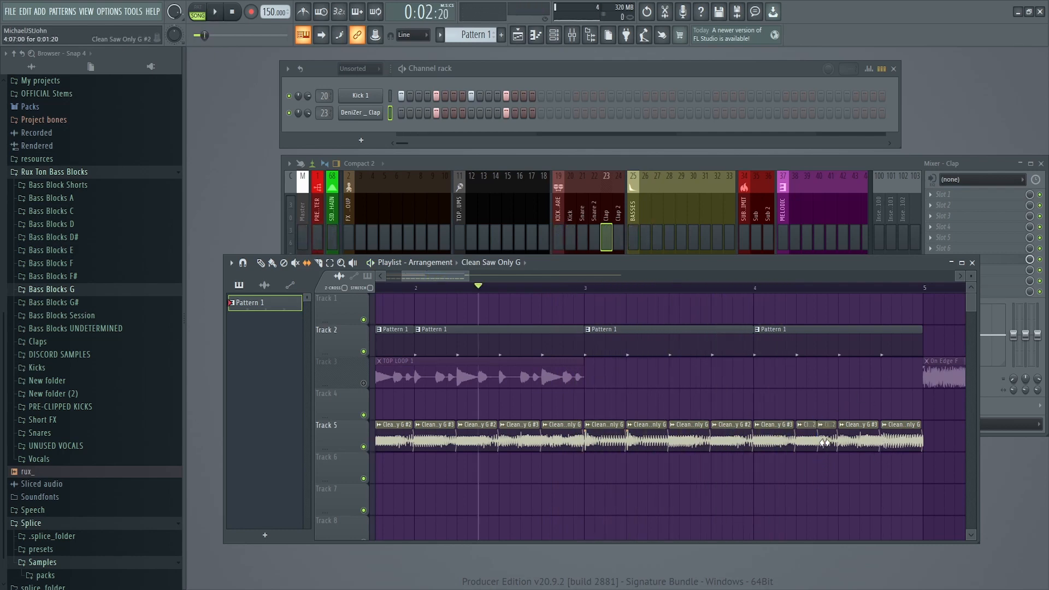
{"action": "left_click_drag", "start_coordinate": [936, 361], "coordinate": [831, 363]}
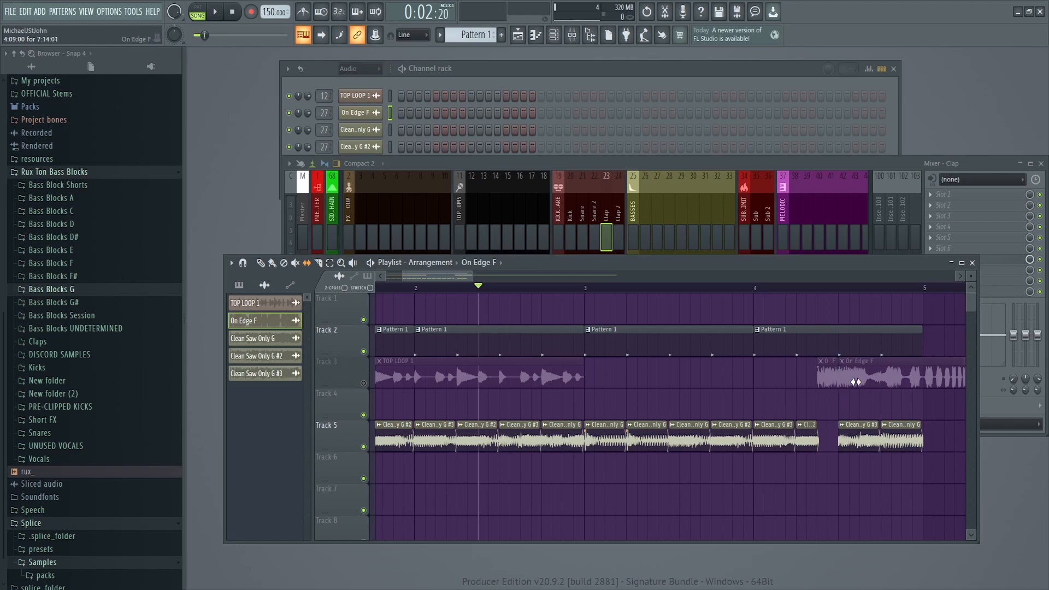
{"action": "right_click", "coordinate": [856, 382]}
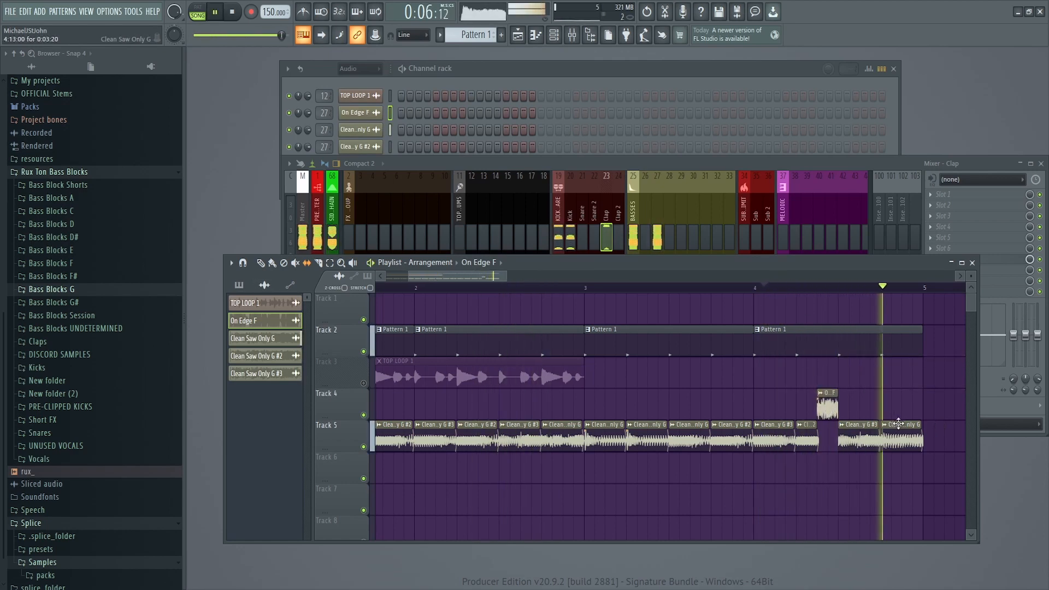
{"action": "key", "text": "space"}
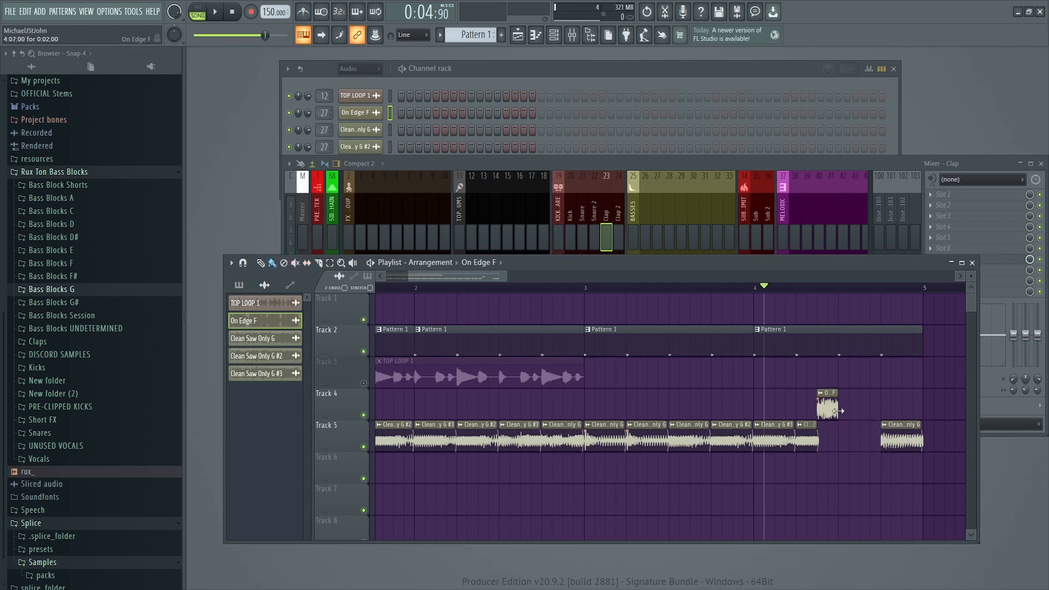
{"action": "key", "text": "space"}
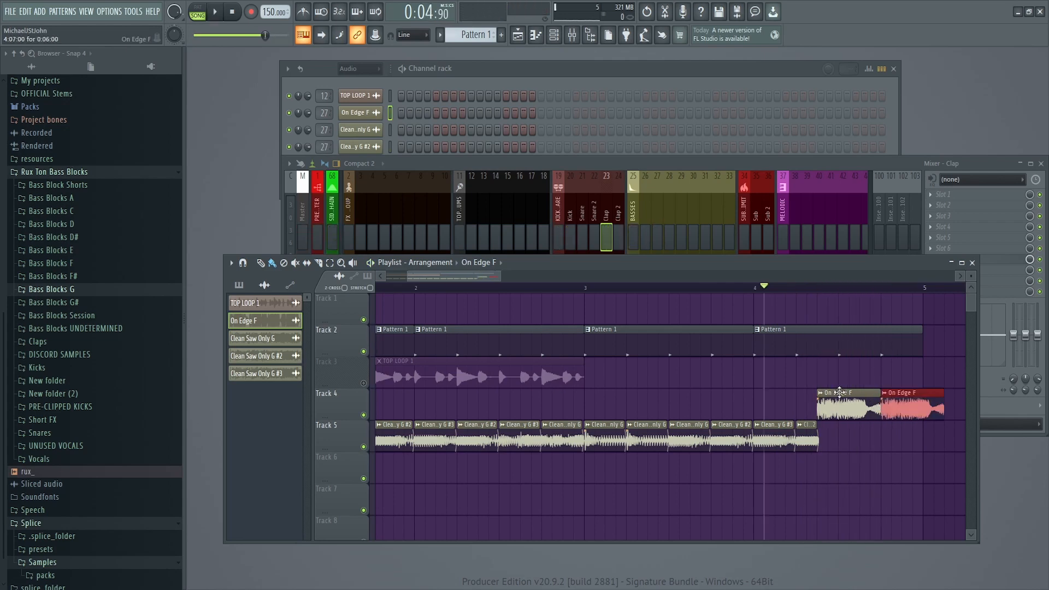
{"action": "key", "text": "space"}
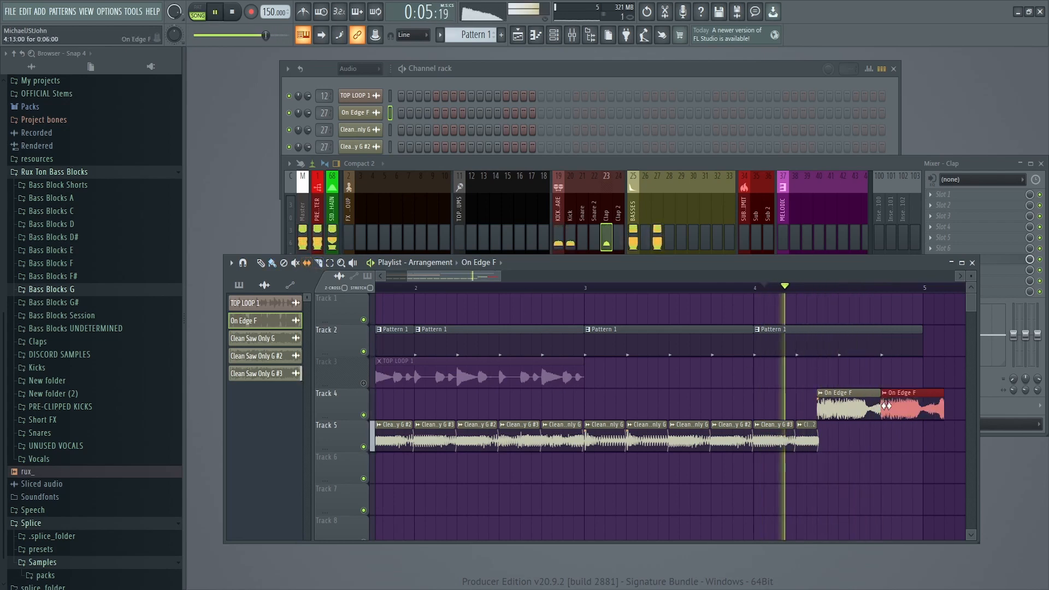
Step: Slip the audio inside the second On Edge F clip, trim it at the end of bar 4 and audition it
{"action": "left_click_drag", "start_coordinate": [887, 406], "coordinate": [838, 409]}
{"action": "key", "text": "c"}
{"action": "left_click_drag", "start_coordinate": [924, 387], "coordinate": [923, 454]}
{"action": "key", "text": "space"}
{"action": "key", "text": "b"}
{"action": "key", "text": "space"}
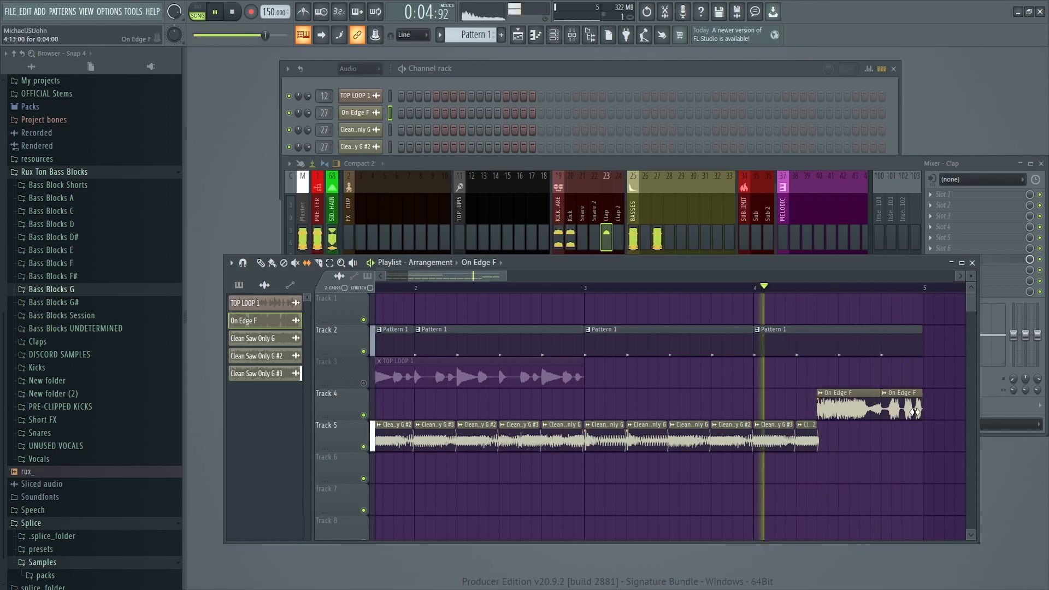
Step: Slip the On Edge F audio further during playback to choose the sound that ends bar 4
{"action": "left_click_drag", "start_coordinate": [914, 411], "coordinate": [847, 415]}
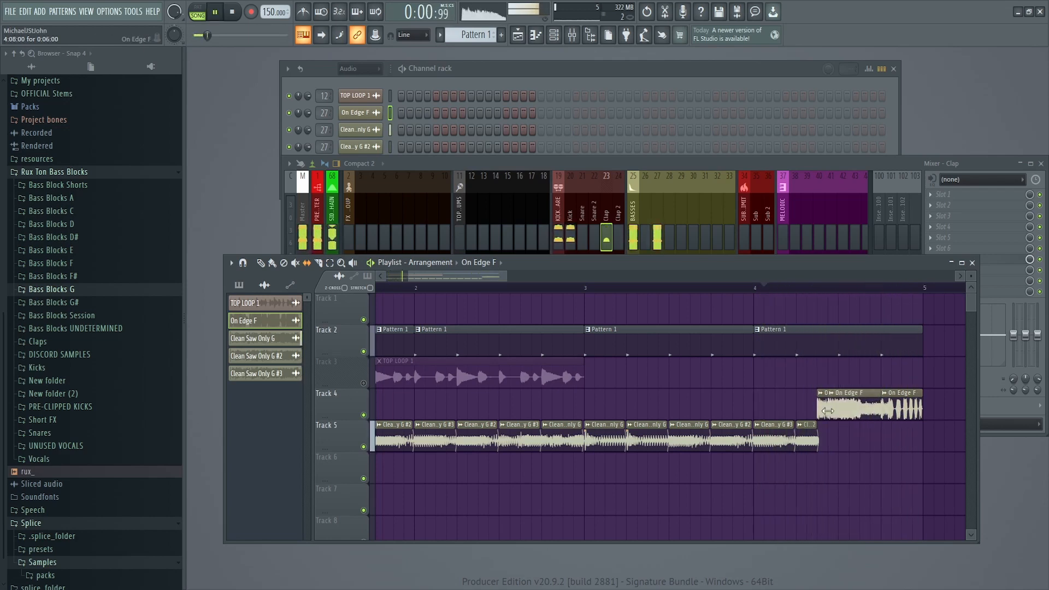
{"action": "left_click_drag", "start_coordinate": [902, 414], "coordinate": [832, 425]}
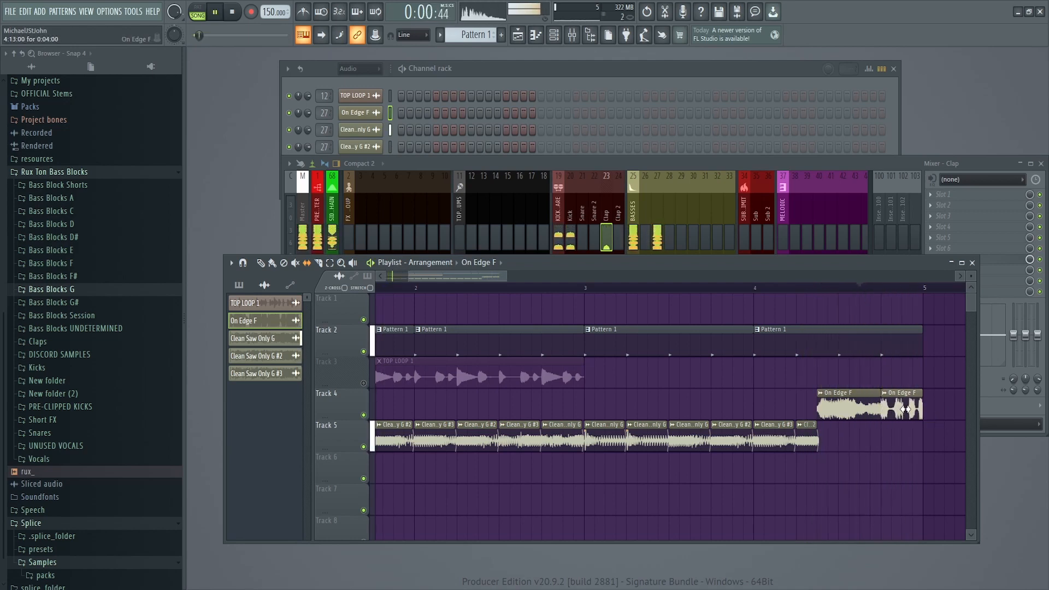
{"action": "left_click_drag", "start_coordinate": [911, 411], "coordinate": [901, 415]}
{"action": "left_click", "coordinate": [912, 415]}
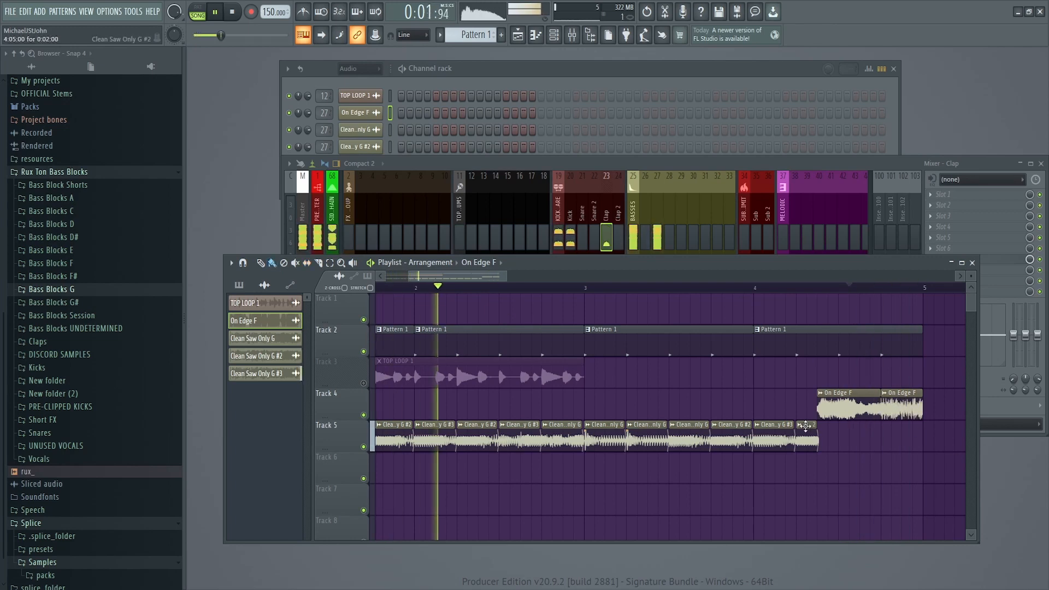
Step: Set the On Edge F channel's time-stretching mode to Stretch and audition it
{"action": "double_click", "coordinate": [896, 408]}
{"action": "left_click", "coordinate": [345, 422]}
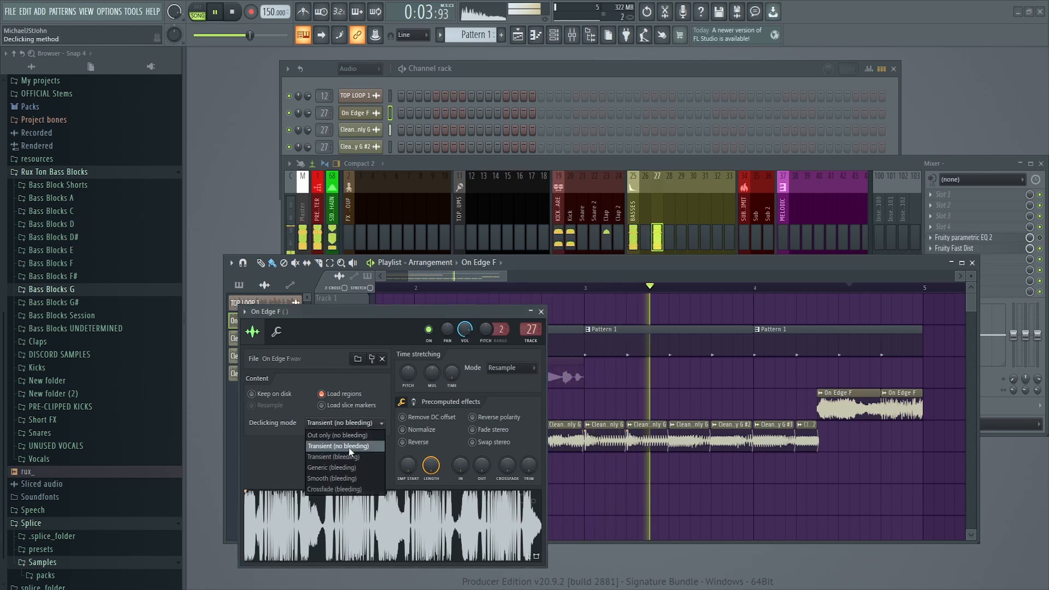
{"action": "left_click", "coordinate": [528, 368]}
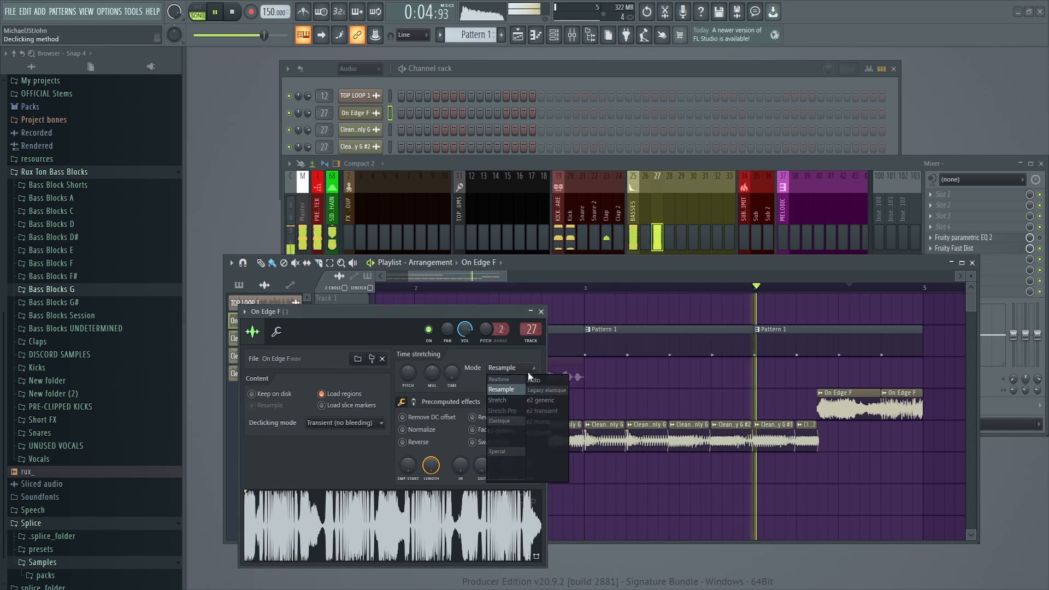
{"action": "left_click", "coordinate": [509, 400]}
{"action": "key", "text": "space"}
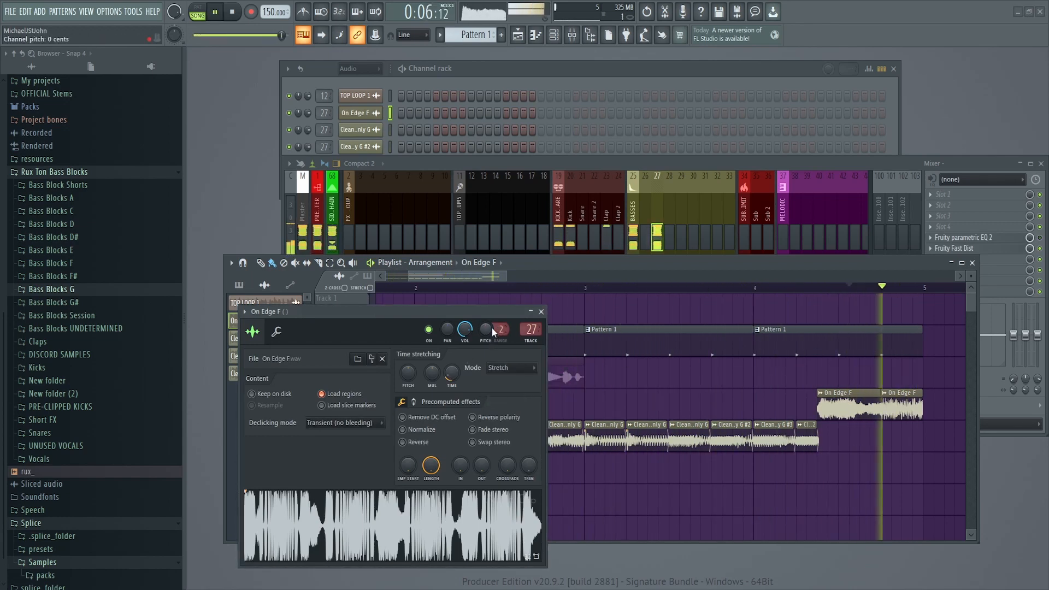
{"action": "key", "text": "space"}
{"action": "key", "text": "space"}
Step: Try a channel pitch of about -47 cents on On Edge F and turn on Normalize while auditioning
{"action": "left_click_drag", "start_coordinate": [486, 329], "coordinate": [486, 365]}
{"action": "key", "text": "space"}
{"action": "left_click", "coordinate": [404, 430]}
{"action": "key", "text": "space"}
{"action": "key", "text": "space"}
{"action": "key", "text": "space"}
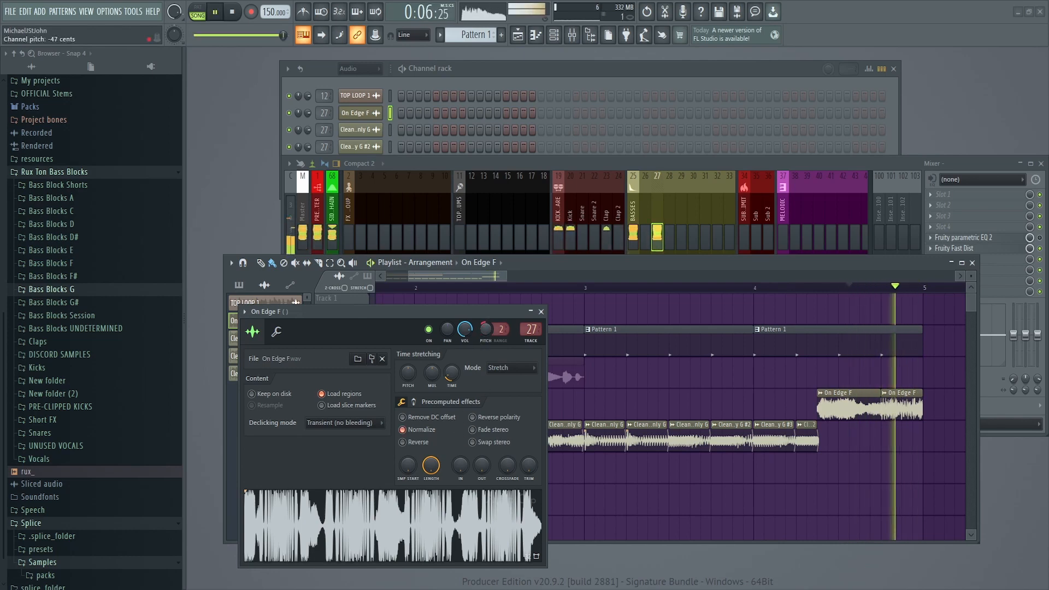
Step: Reset On Edge F's channel pitch and check the pitch settings of the Clean Saw Only G #2 channel
{"action": "right_click", "coordinate": [486, 330]}
{"action": "left_click", "coordinate": [498, 333]}
{"action": "key", "text": "space"}
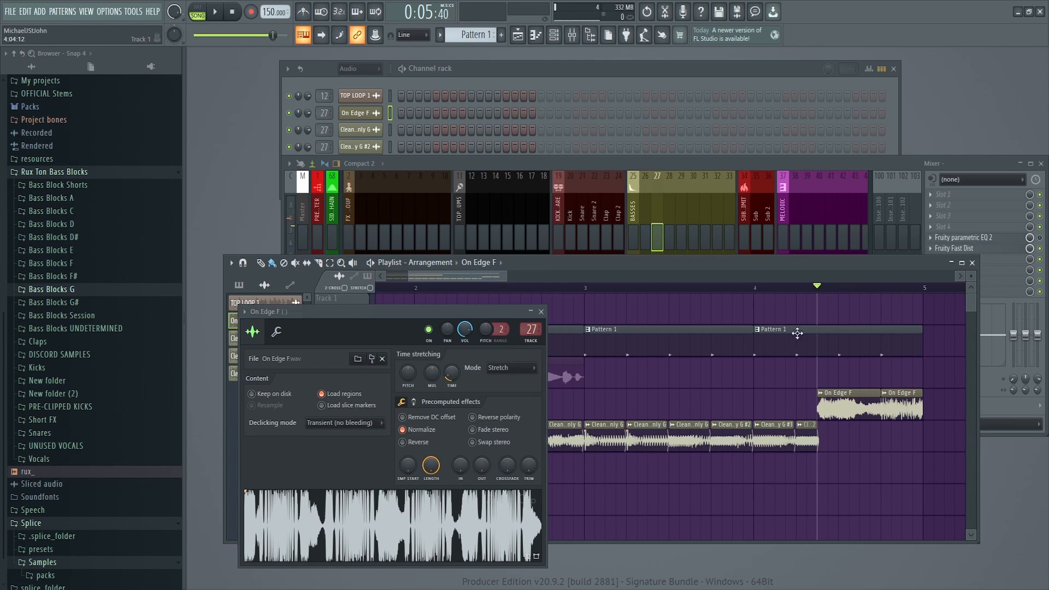
{"action": "left_click", "coordinate": [808, 426]}
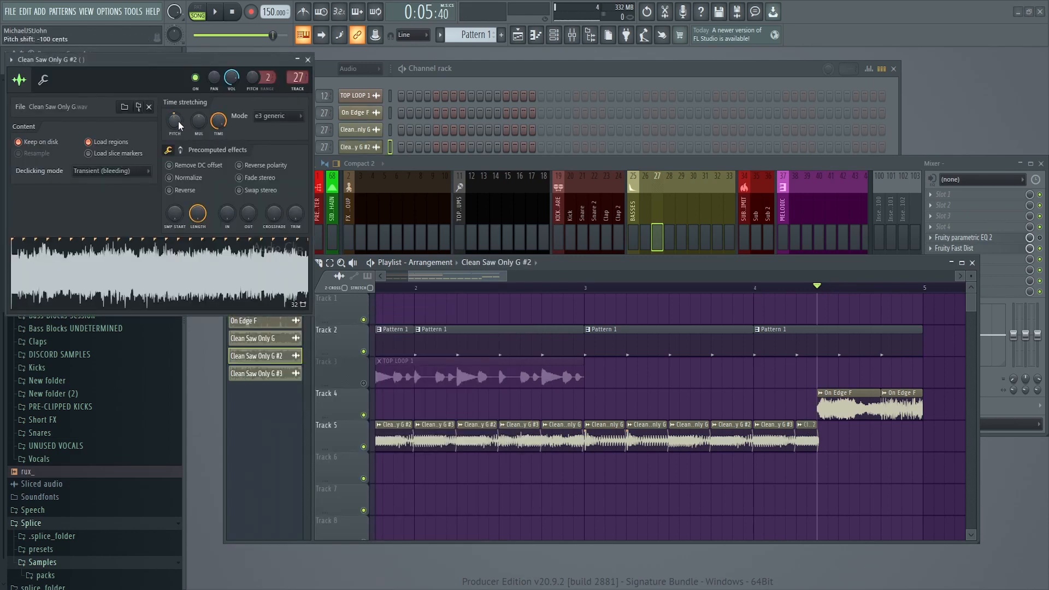
{"action": "left_click", "coordinate": [308, 60]}
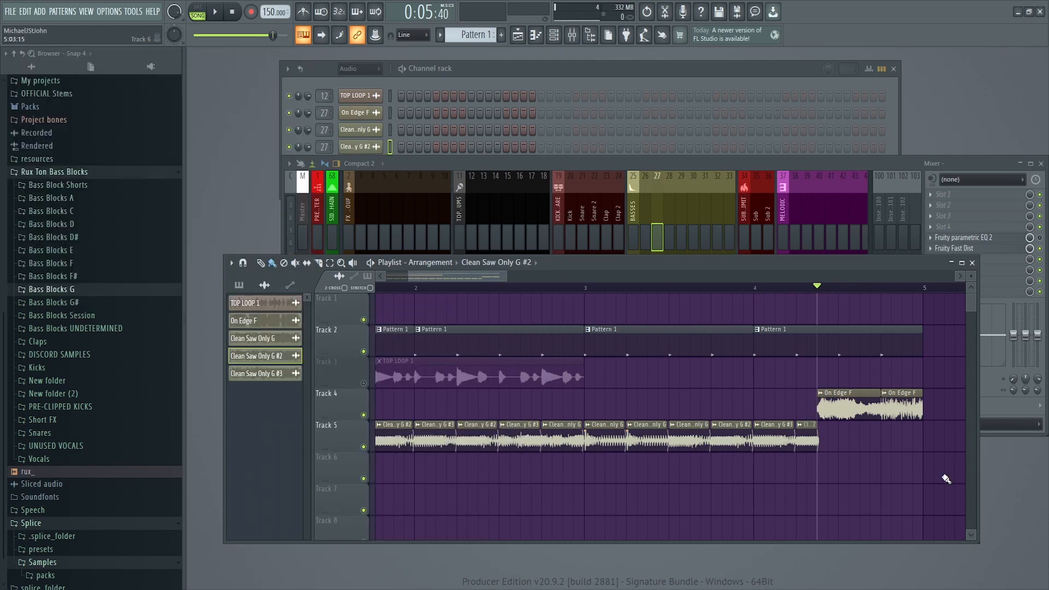
Step: Create an automation clip for On Edge F's channel pitch and align it on Track 1 above the On Edge F clips
{"action": "double_click", "coordinate": [835, 391]}
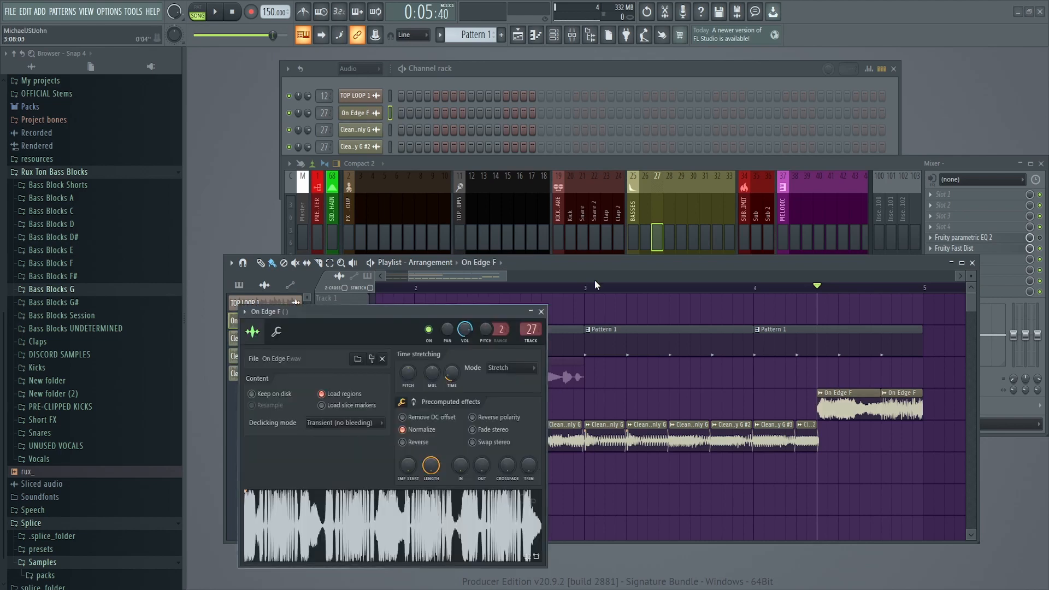
{"action": "right_click", "coordinate": [487, 330]}
{"action": "left_click", "coordinate": [552, 414]}
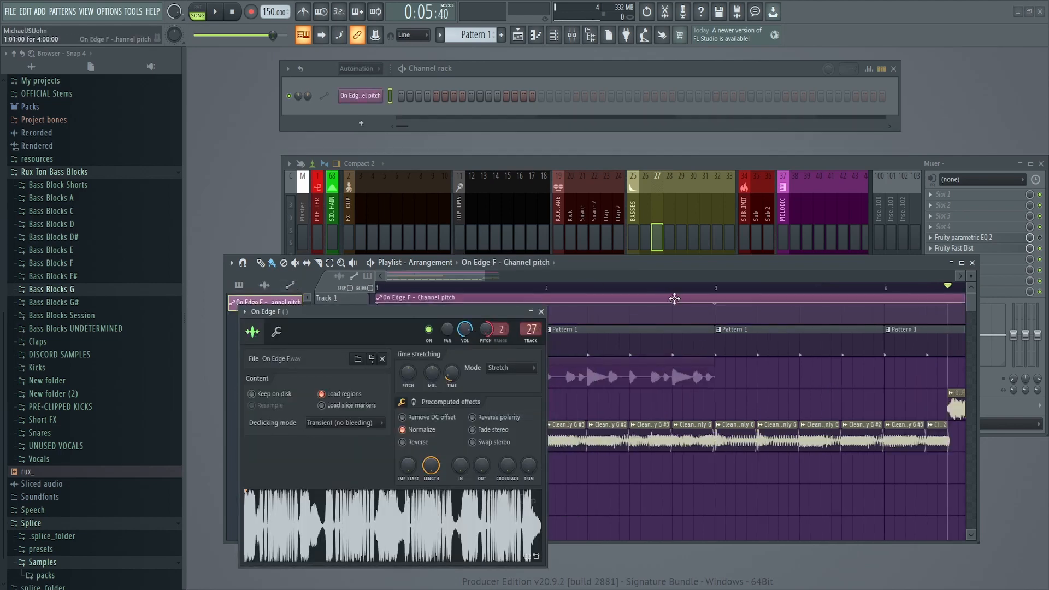
{"action": "scroll", "coordinate": [588, 307], "scroll_direction": "down", "scroll_amount": 3}
{"action": "left_click_drag", "start_coordinate": [471, 313], "coordinate": [851, 493]}
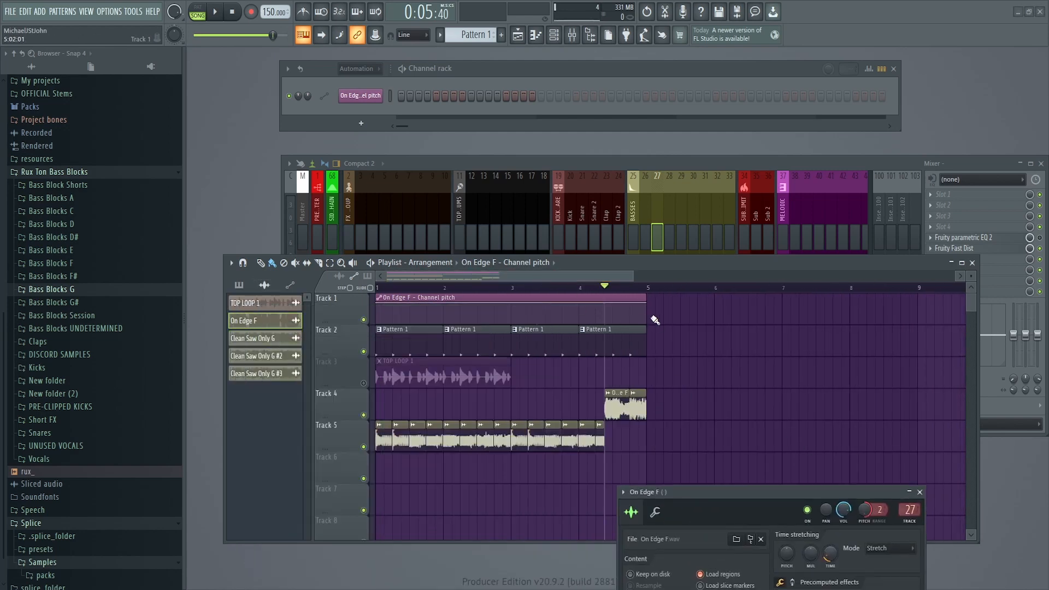
{"action": "left_click_drag", "start_coordinate": [610, 299], "coordinate": [678, 310]}
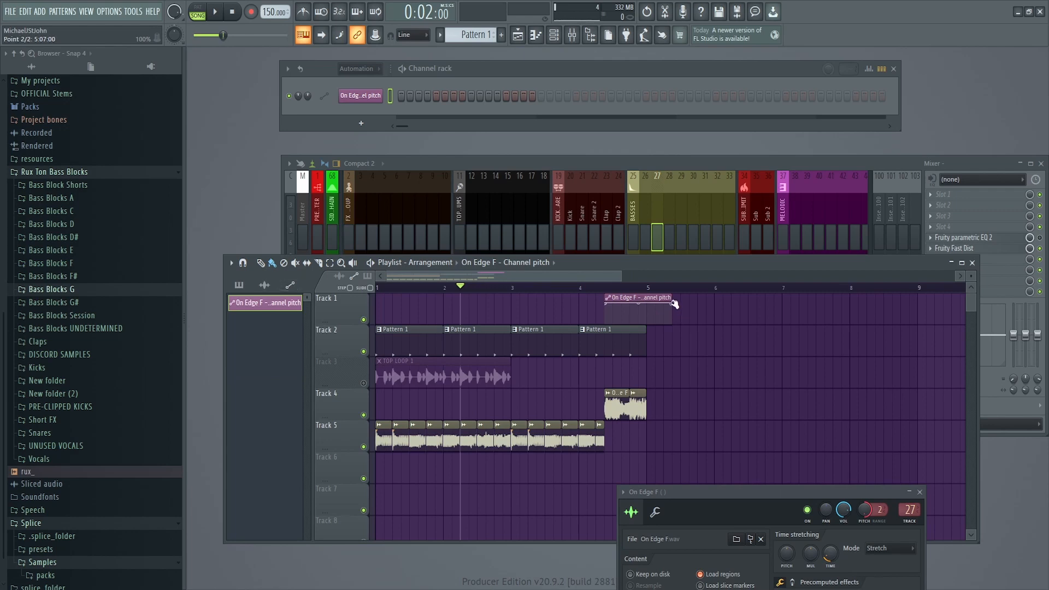
Step: Add an automation point at the start of bar 5 that ramps the pitch down to 0%, and audition the pitch drop
{"action": "right_click", "coordinate": [641, 316]}
{"action": "left_click_drag", "start_coordinate": [641, 317], "coordinate": [649, 327]}
{"action": "key", "text": "space"}
{"action": "left_click", "coordinate": [606, 287]}
{"action": "key", "text": "space"}
{"action": "key", "text": "space"}
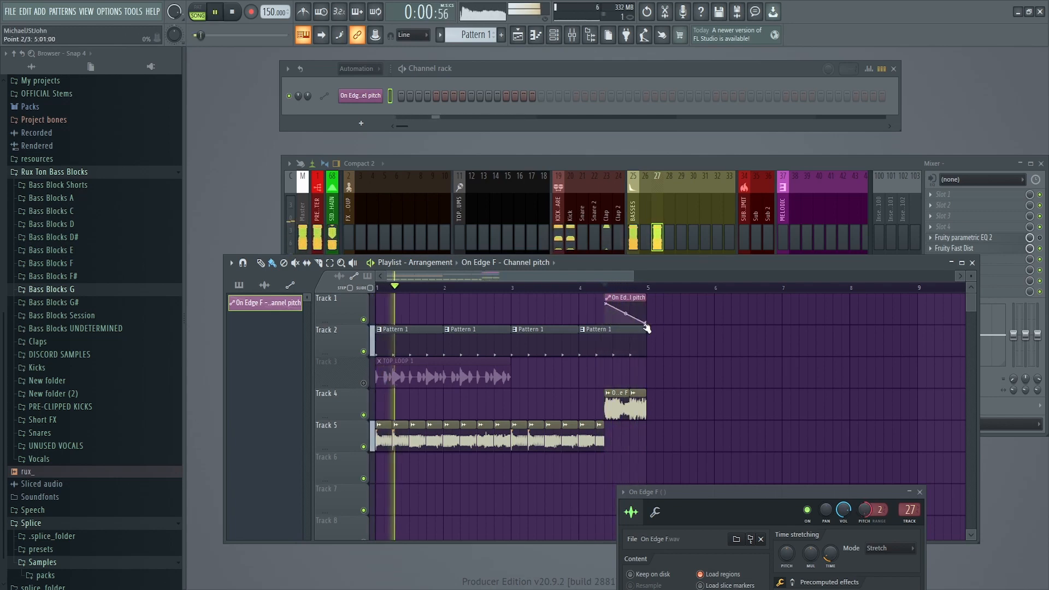
{"action": "key", "text": "space"}
{"action": "key", "text": "space"}
{"action": "key", "text": "space"}
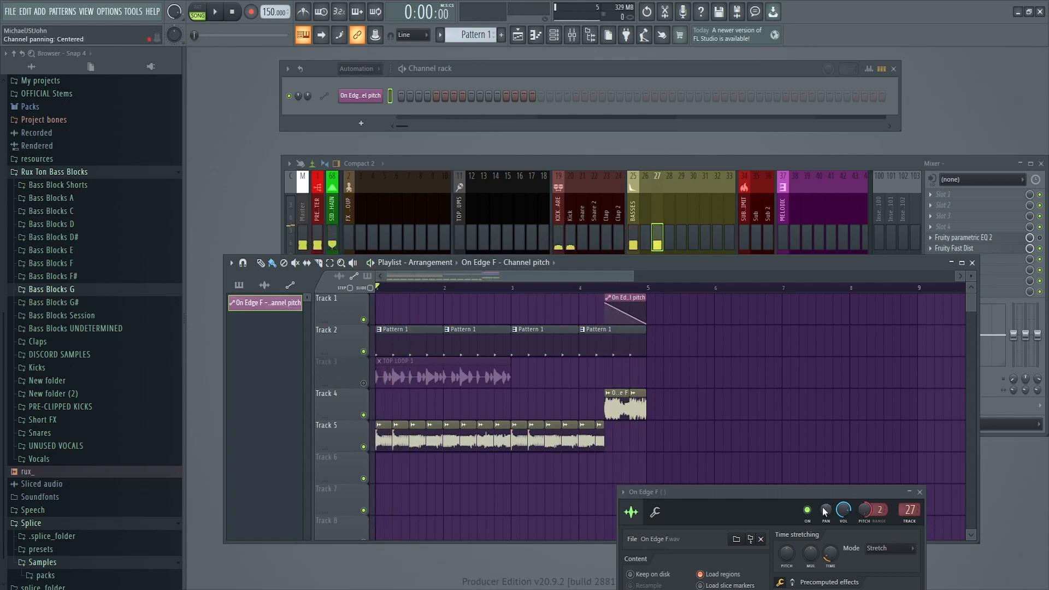
Step: Reset On Edge F's channel pitch, copy its value and paste it (50%) onto the automation point at bar 5
{"action": "right_click", "coordinate": [864, 509]}
{"action": "left_click", "coordinate": [878, 403]}
{"action": "right_click", "coordinate": [861, 512]}
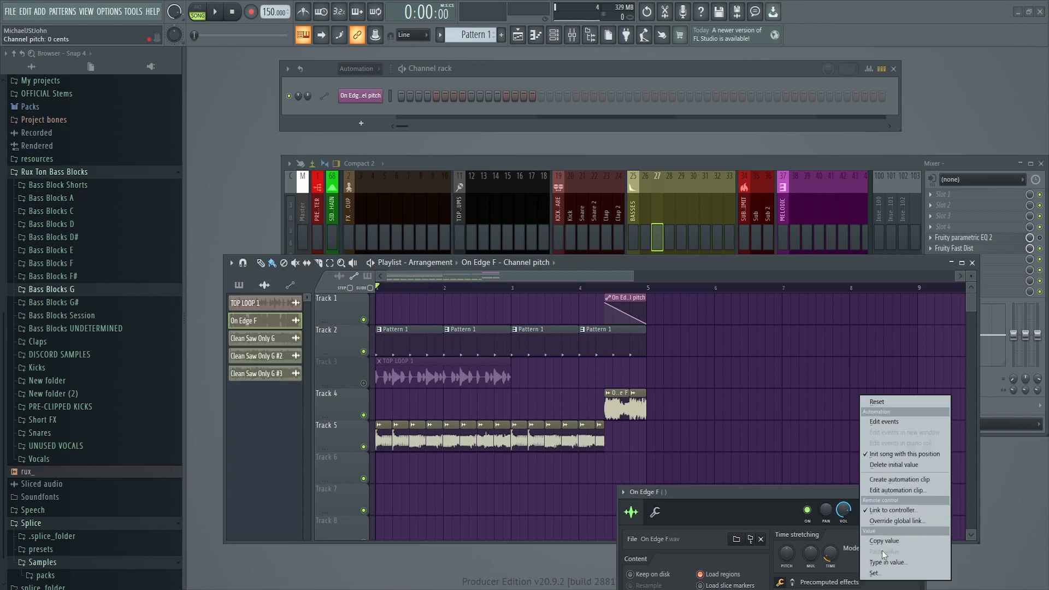
{"action": "left_click", "coordinate": [885, 540]}
{"action": "right_click", "coordinate": [649, 325]}
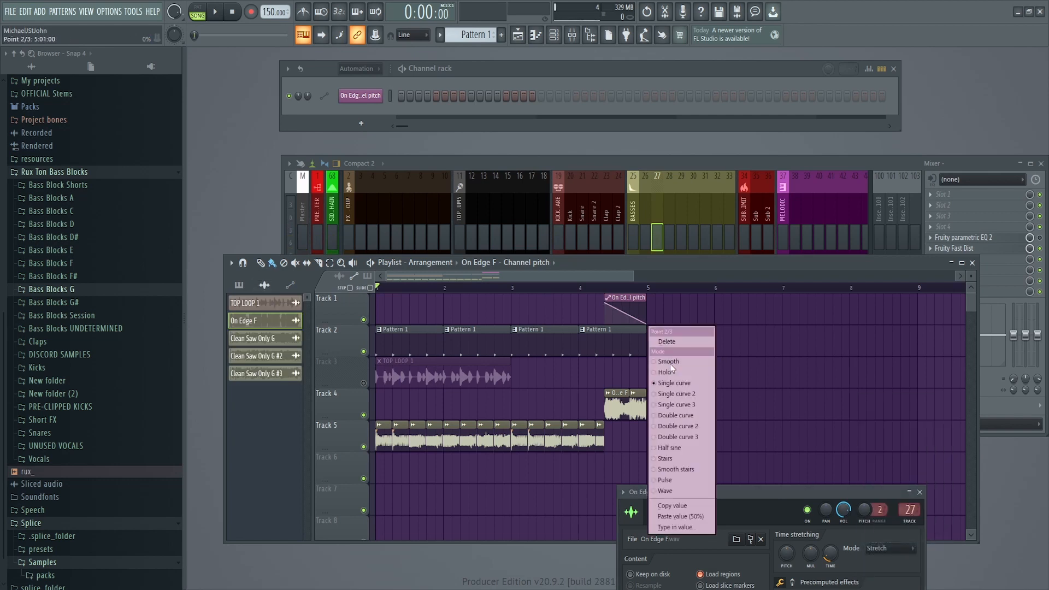
{"action": "left_click", "coordinate": [694, 515]}
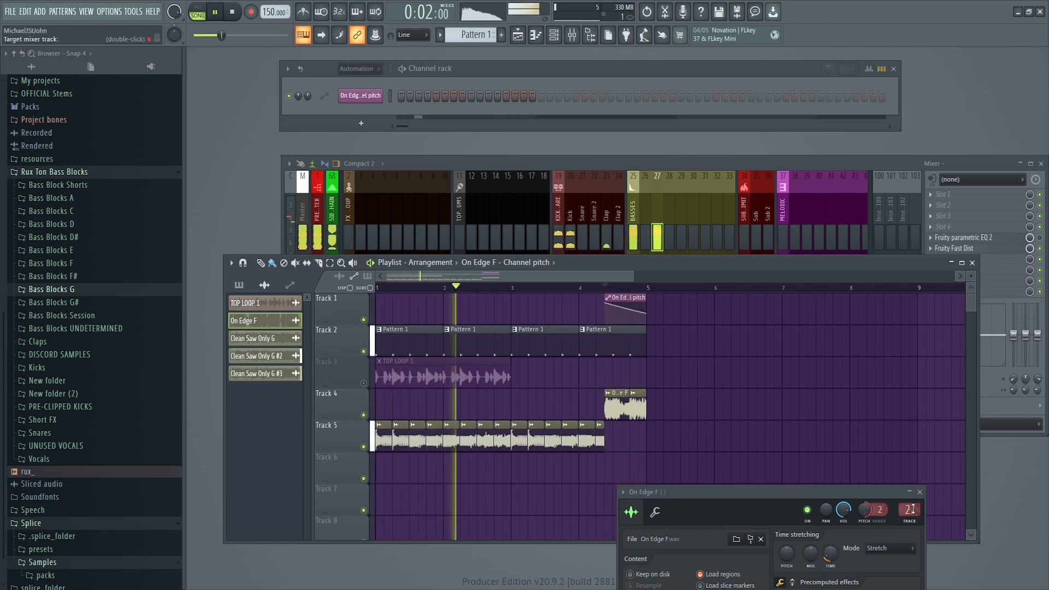
Step: Close the On Edge F settings, add a second Fruity Fast Dist in slot 7 of mixer track 27 and play the result
{"action": "left_click", "coordinate": [920, 492]}
{"action": "left_click", "coordinate": [657, 204]}
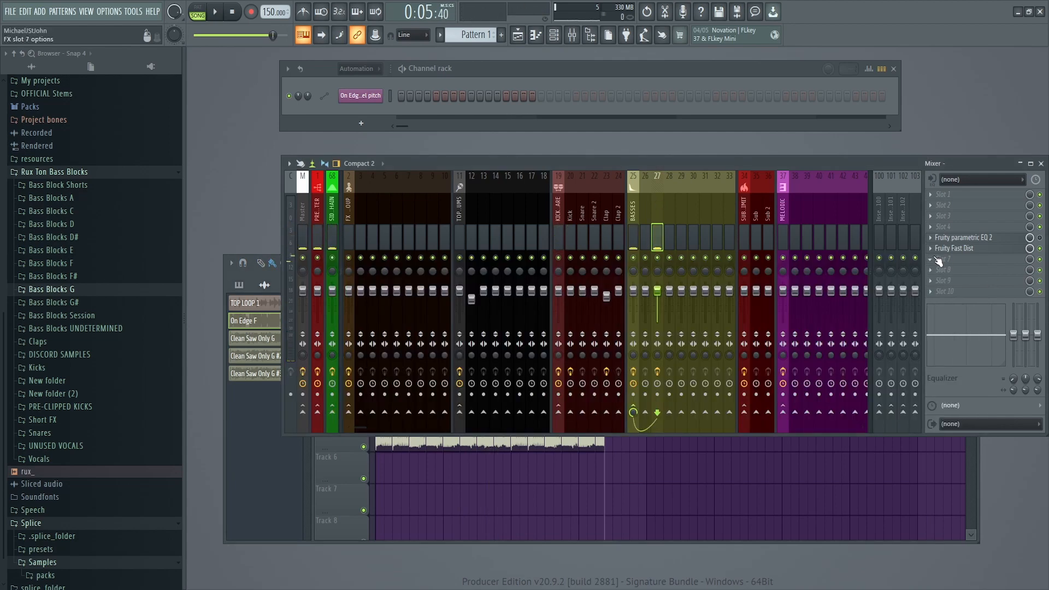
{"action": "left_click", "coordinate": [938, 261]}
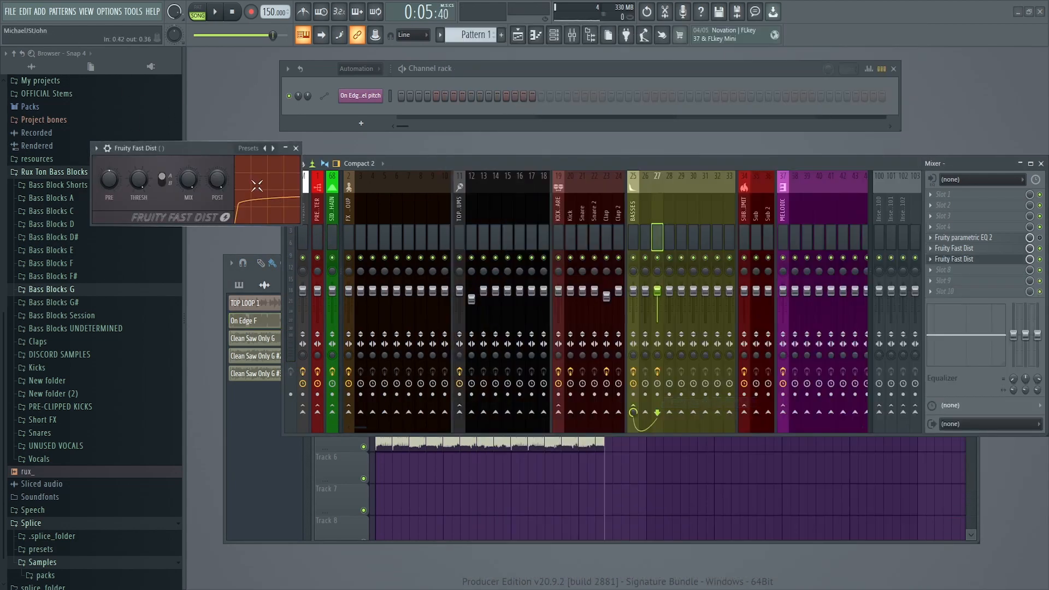
{"action": "key", "text": "space"}
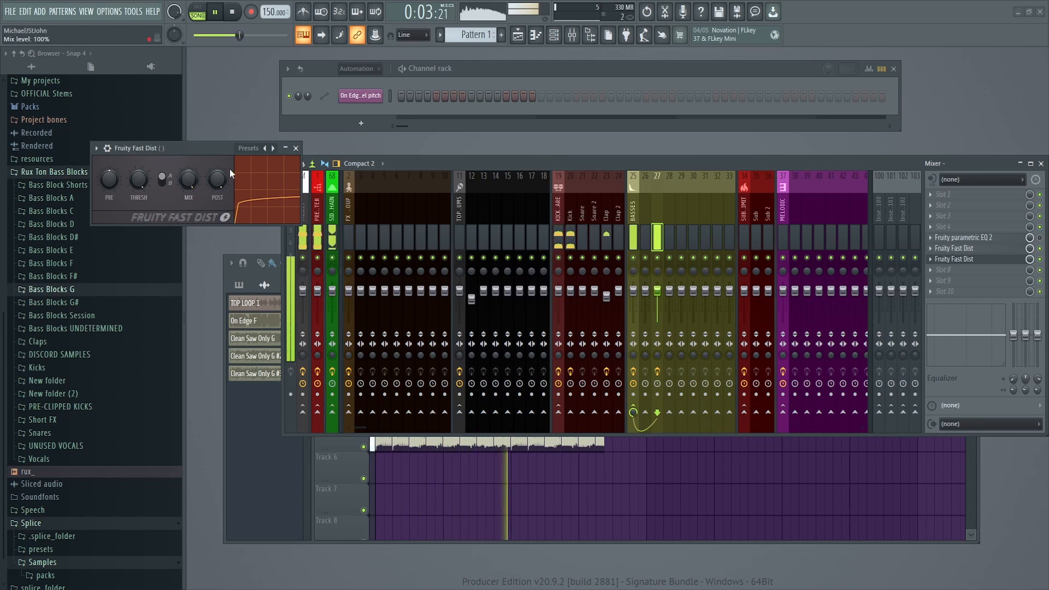
Step: Compare the bass with the second Fruity Fast Dist toggled, and load Fruity Reeverb 2 in slot 8 of mixer track 27
{"action": "left_click", "coordinate": [941, 270]}
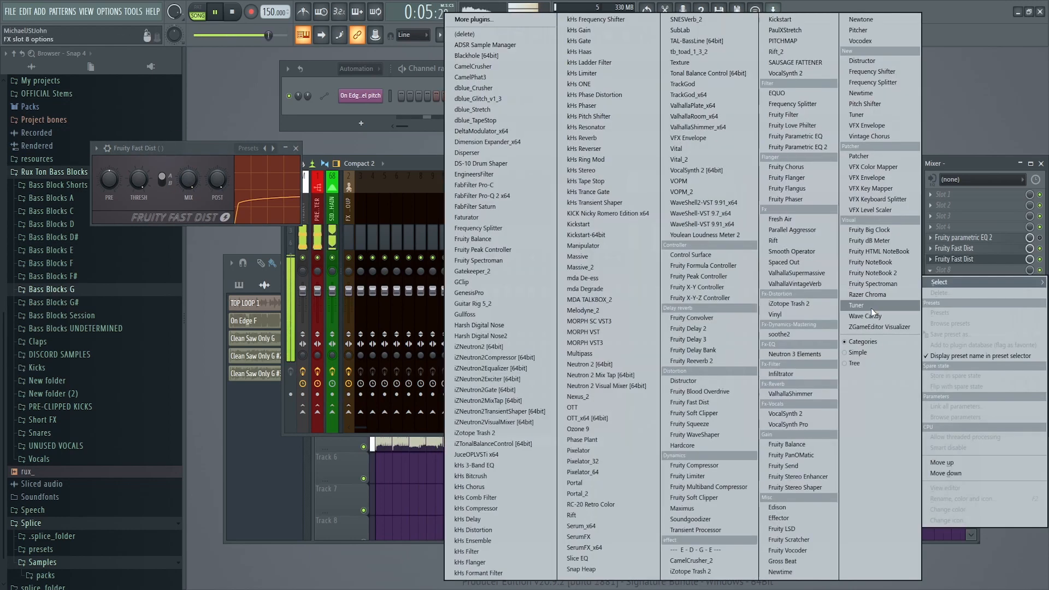
{"action": "left_click", "coordinate": [1040, 260]}
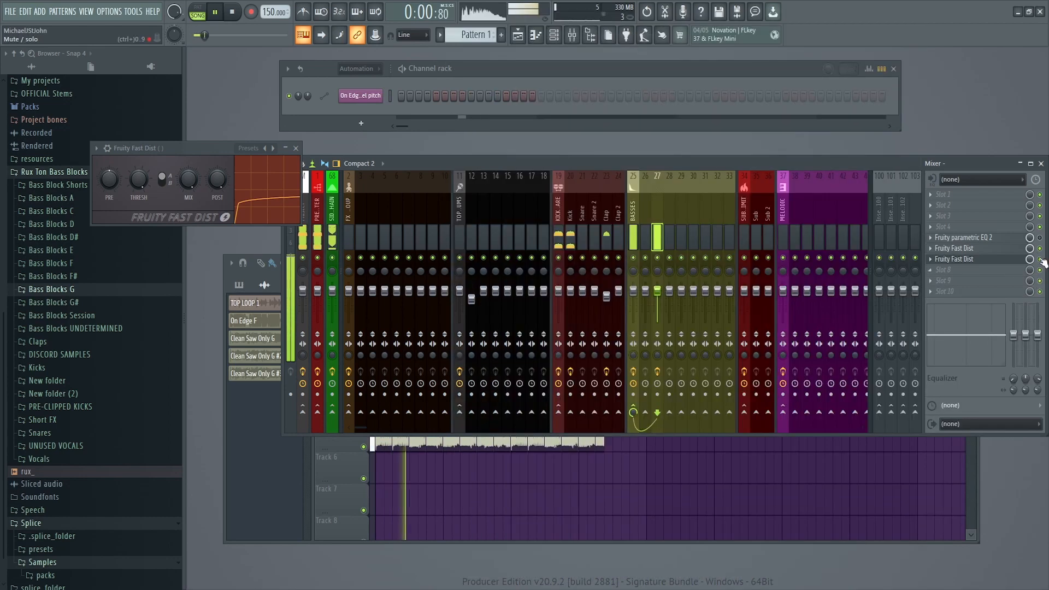
{"action": "key", "text": "space"}
{"action": "left_click", "coordinate": [936, 281]}
{"action": "left_click", "coordinate": [937, 272]}
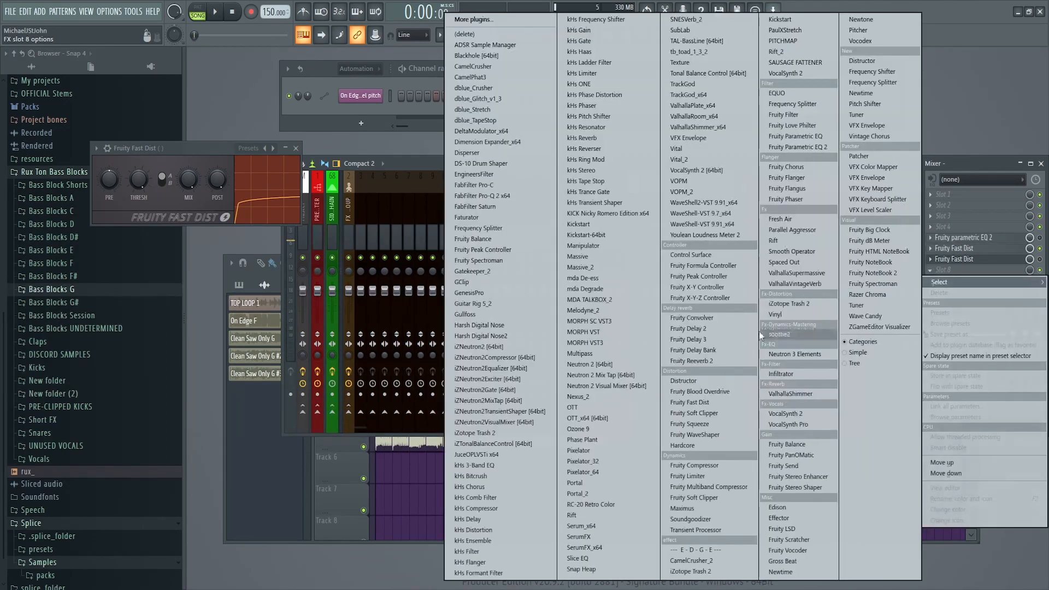
{"action": "left_click", "coordinate": [718, 363]}
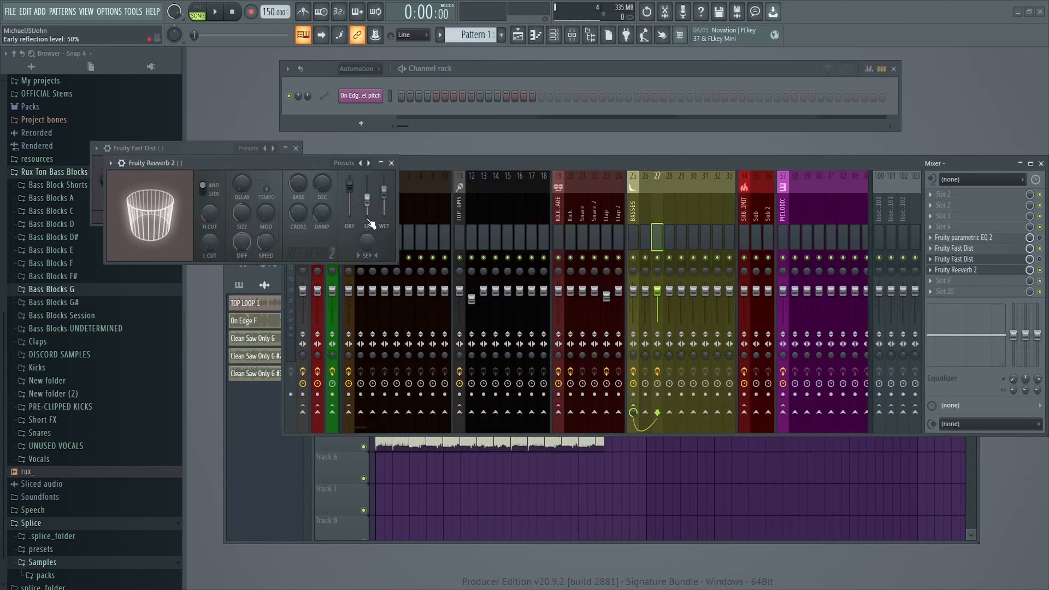
Step: Adjust Fruity Reeverb 2's room settings and wet level, set its low cut to 731 Hz and audition the bass
{"action": "key", "text": "space"}
{"action": "mouse_move", "coordinate": [322, 184]}
{"action": "left_mouse_down"}
{"action": "mouse_move", "coordinate": [312, 192]}
{"action": "mouse_move", "coordinate": [308, 181]}
{"action": "left_mouse_up"}
{"action": "left_click_drag", "start_coordinate": [385, 193], "coordinate": [385, 183]}
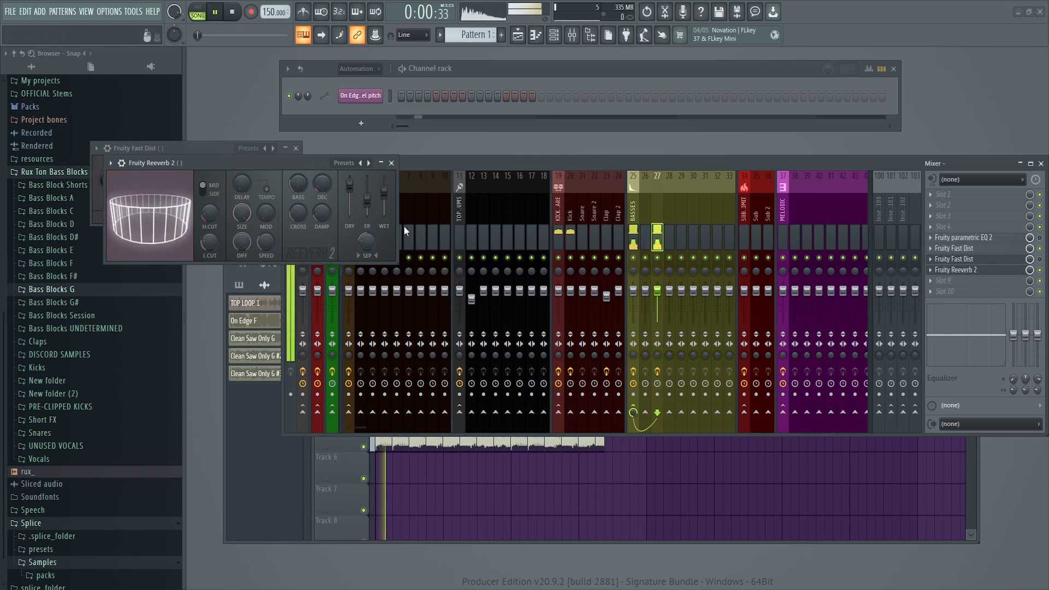
{"action": "right_click", "coordinate": [347, 188]}
{"action": "left_click", "coordinate": [364, 194]}
{"action": "key", "text": "space"}
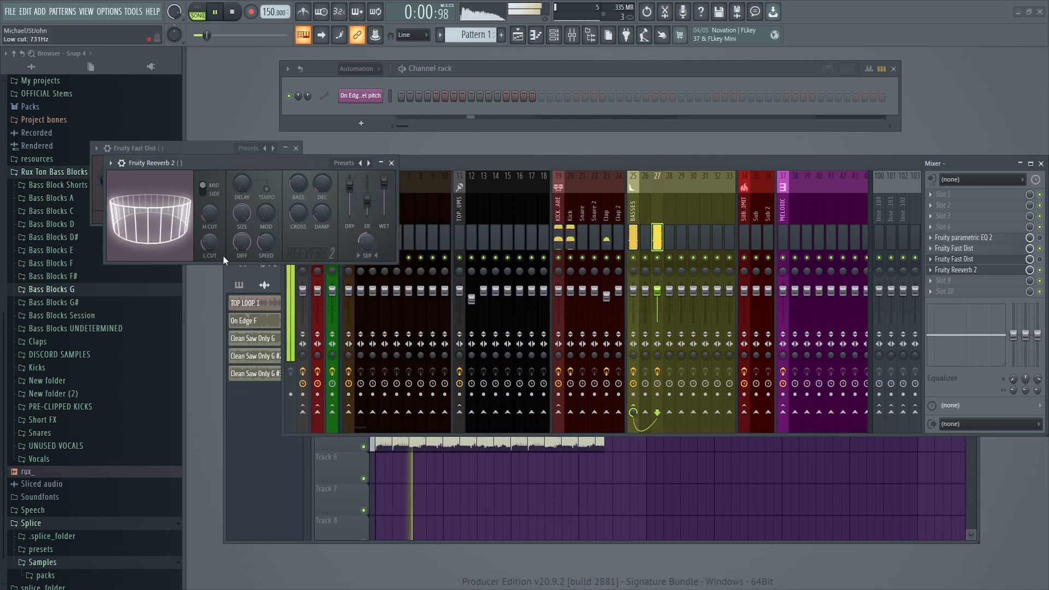
{"action": "key", "text": "space"}
Step: Create a mix level automation clip for Fruity Reeverb 2, curve it up from 0% over bar 4's On Edge F section and audition it
{"action": "right_click", "coordinate": [1029, 273]}
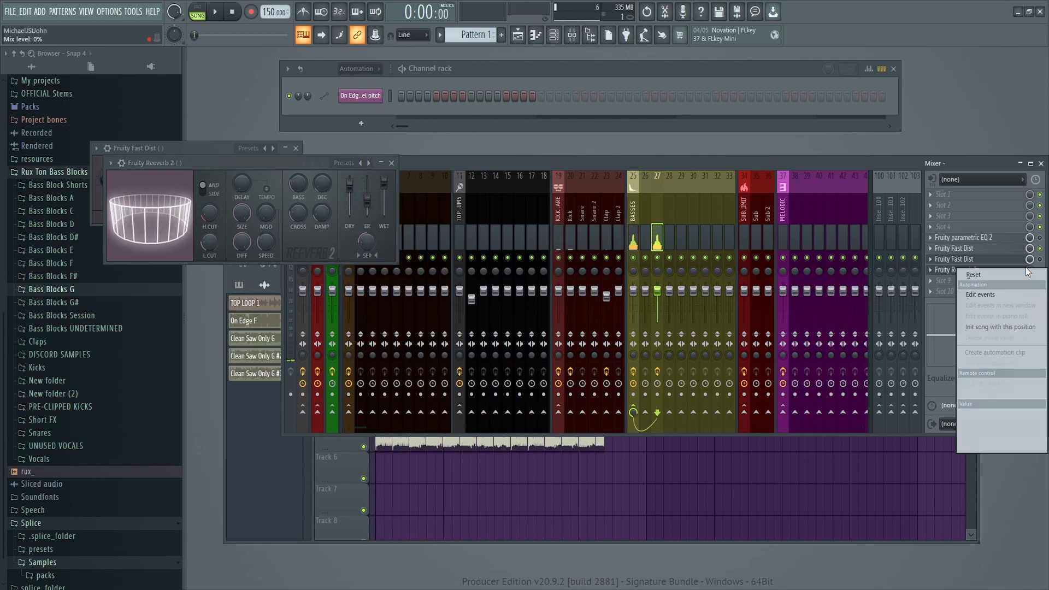
{"action": "left_click", "coordinate": [1000, 353]}
{"action": "left_click", "coordinate": [625, 495]}
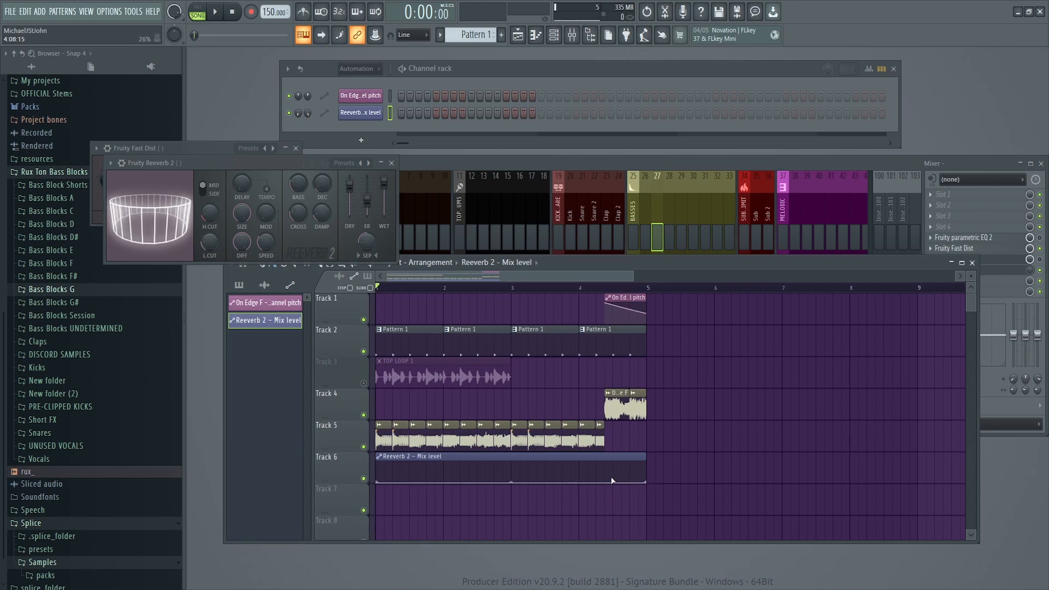
{"action": "mouse_move", "coordinate": [640, 481]}
{"action": "left_mouse_down"}
{"action": "mouse_move", "coordinate": [640, 465]}
{"action": "mouse_move", "coordinate": [621, 462]}
{"action": "mouse_move", "coordinate": [622, 478]}
{"action": "mouse_move", "coordinate": [641, 463]}
{"action": "left_mouse_up"}
{"action": "key", "text": "space"}
{"action": "key", "text": "space"}
{"action": "key", "text": "space"}
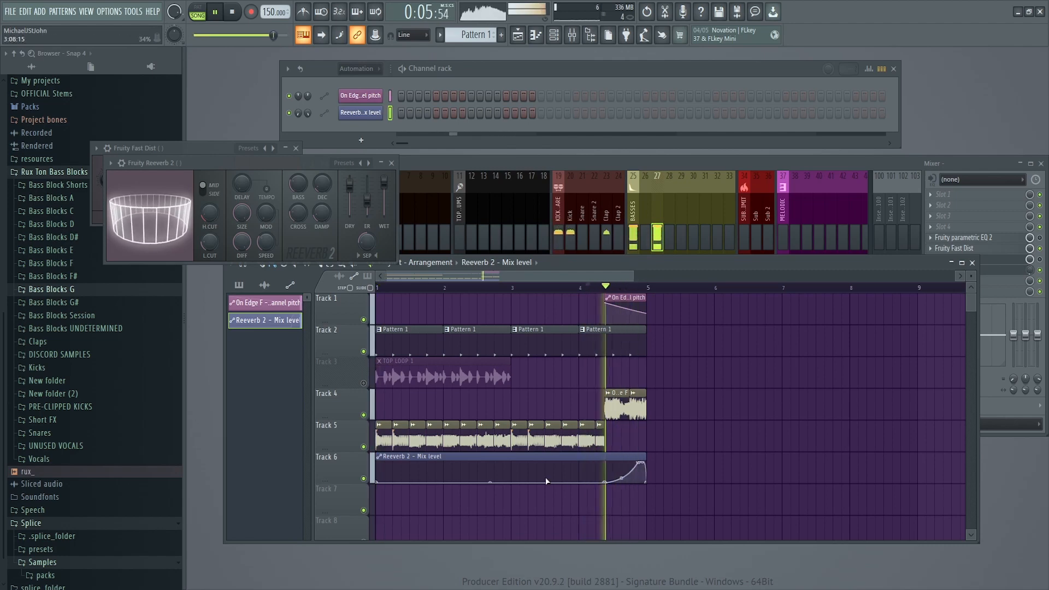
{"action": "key", "text": "space"}
Step: Add a second curved reverb mix swell in bar 4 just before On Edge F and lower the final automation peak to 76%
{"action": "right_click", "coordinate": [580, 476]}
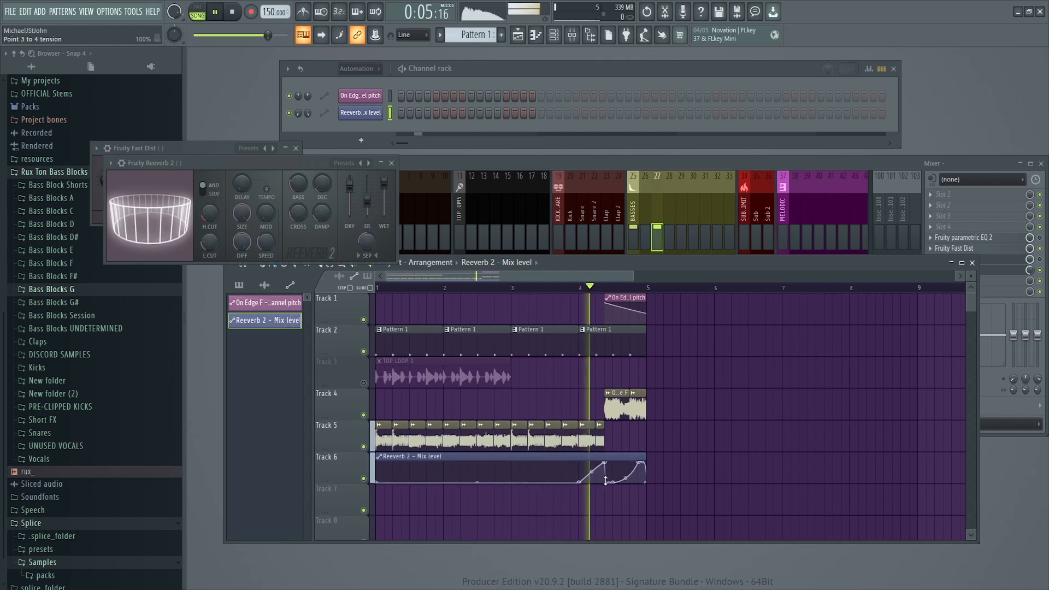
{"action": "left_click_drag", "start_coordinate": [592, 472], "coordinate": [592, 482]}
{"action": "key", "text": "space"}
{"action": "key", "text": "space"}
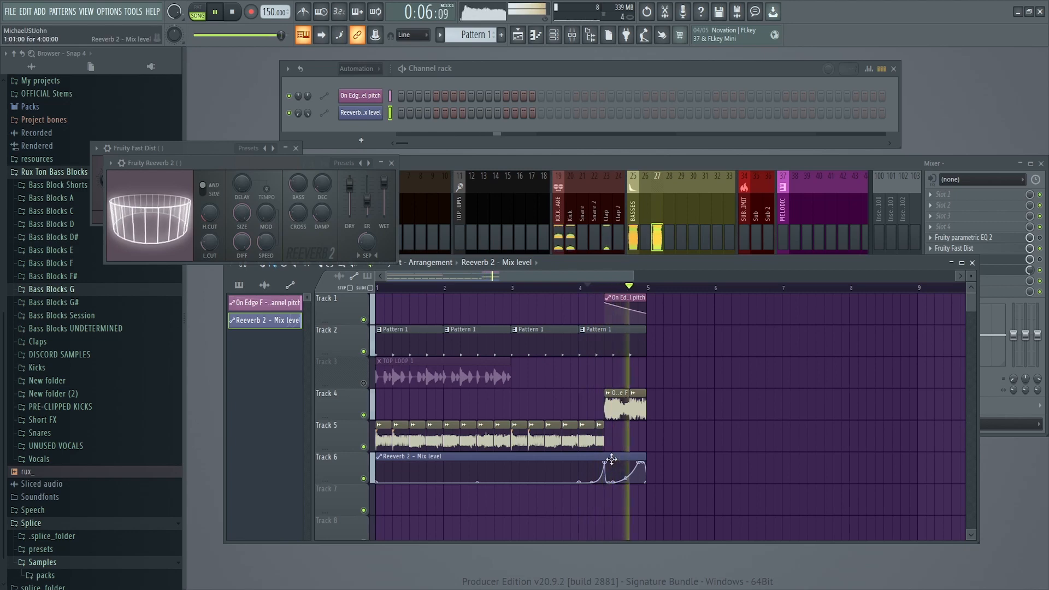
{"action": "key", "text": "space"}
{"action": "key", "text": "space"}
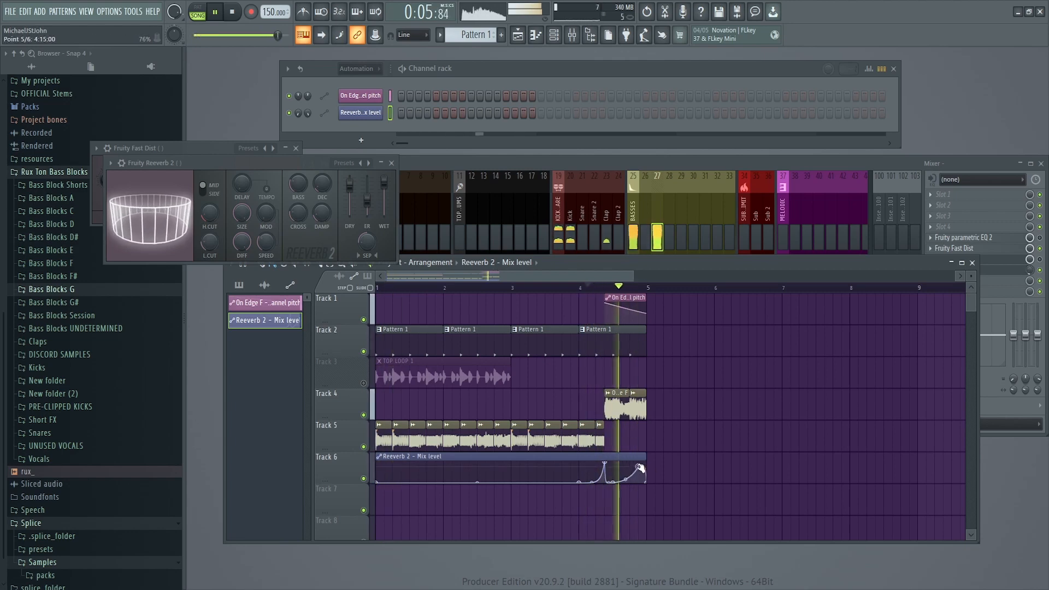
{"action": "key", "text": "space"}
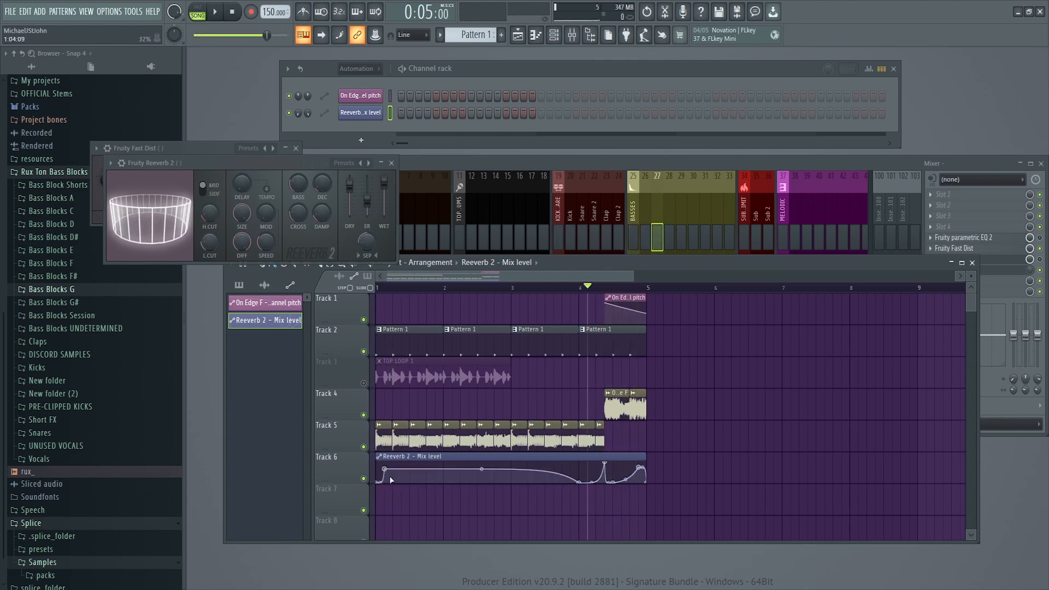
Step: Try a short reverb mix swell at the start of bar 1 and audition it
{"action": "left_click", "coordinate": [385, 470]}
{"action": "key", "text": "space"}
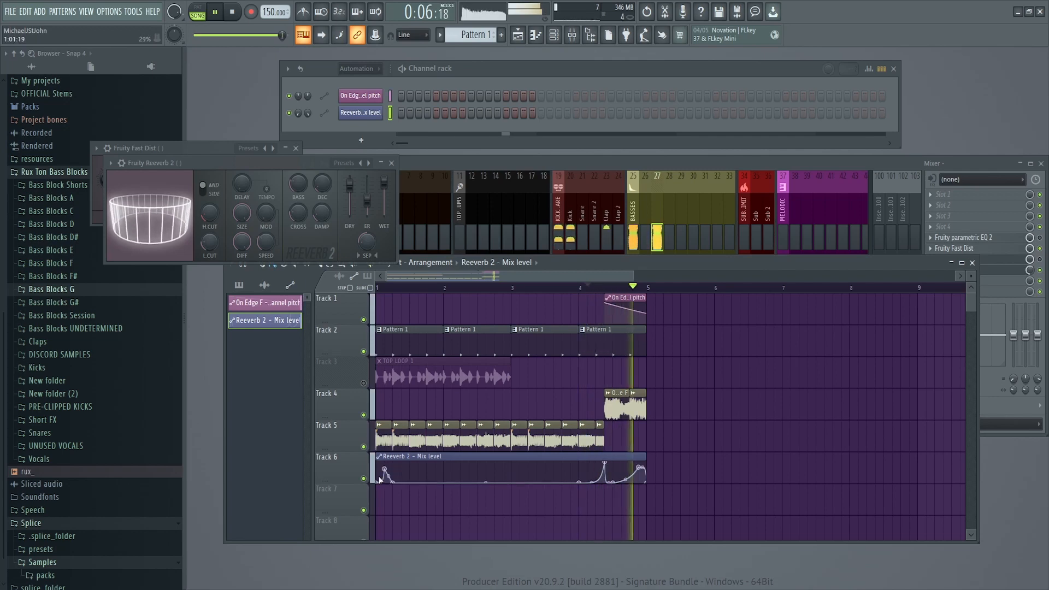
{"action": "key", "text": "space"}
{"action": "key", "text": "space"}
{"action": "key", "text": "space"}
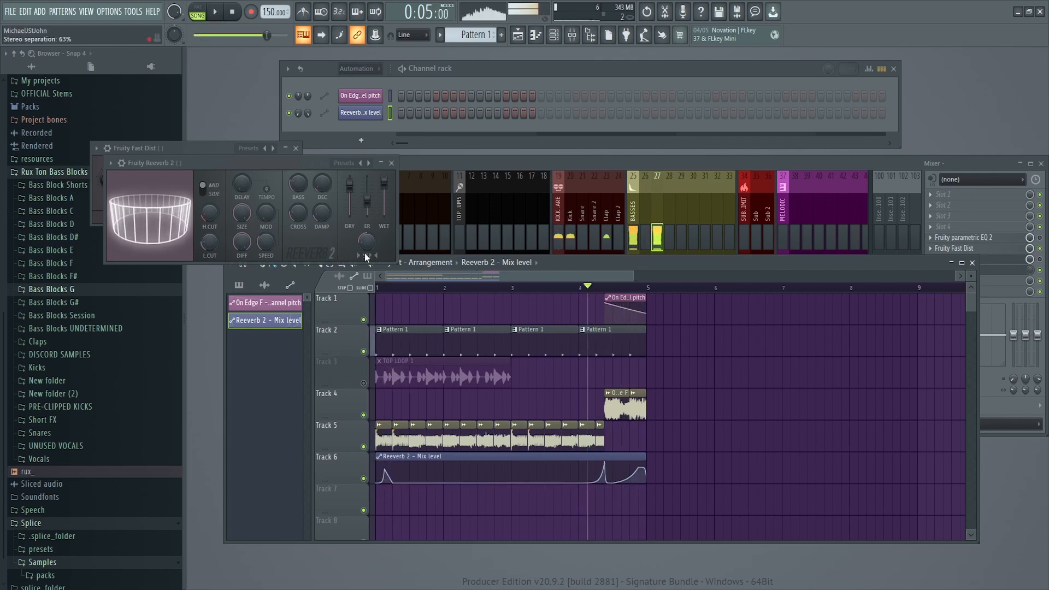
{"action": "key", "text": "space"}
Step: Curve both sides of the bar 1 reverb swell into a sharp peak at 95% and audition it from the start
{"action": "left_click_drag", "start_coordinate": [383, 287], "coordinate": [259, 282]}
{"action": "scroll", "coordinate": [440, 278], "scroll_direction": "up", "scroll_amount": 4}
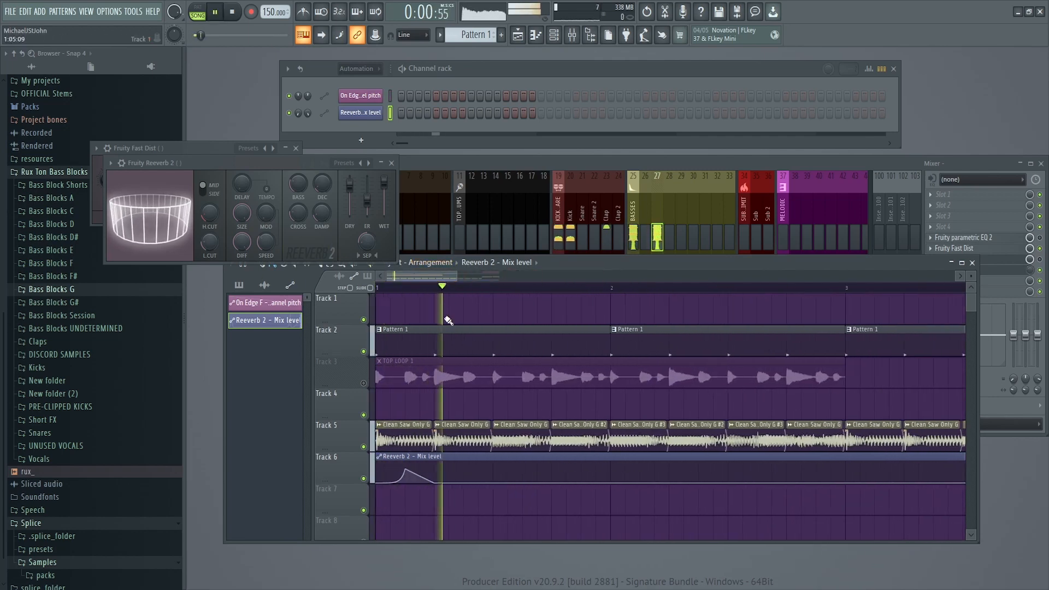
{"action": "key", "text": "space"}
{"action": "key", "text": "space"}
{"action": "left_click_drag", "start_coordinate": [419, 476], "coordinate": [419, 484]}
{"action": "key", "text": "space"}
{"action": "key", "text": "space"}
{"action": "key", "text": "space"}
{"action": "key", "text": "space"}
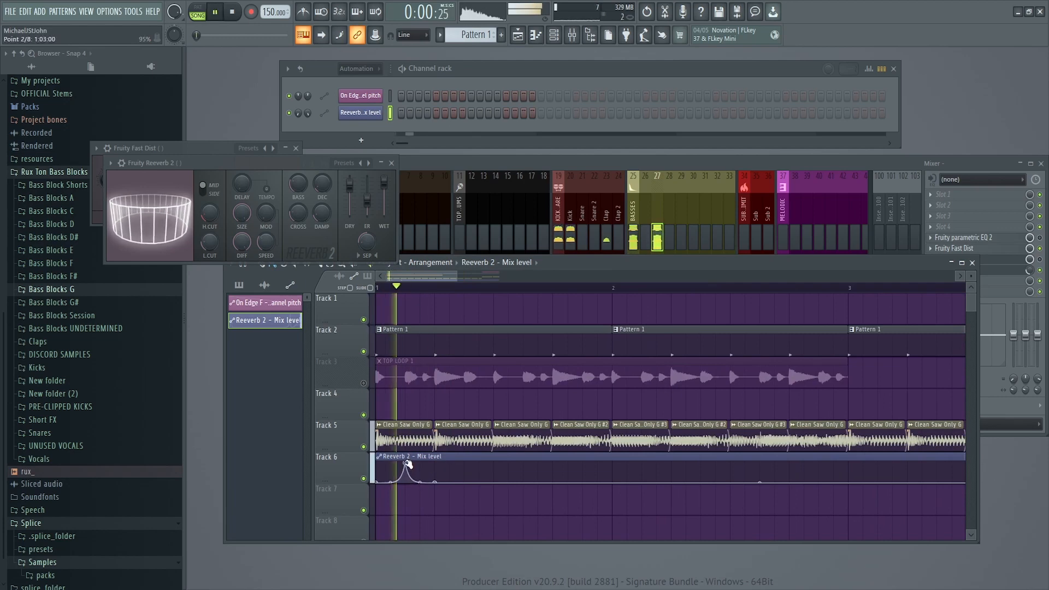
Step: Lower the bar 1 reverb swell's peak to 53% and audition it again
{"action": "key", "text": "space"}
{"action": "key", "text": "space"}
{"action": "key", "text": "space"}
{"action": "left_click_drag", "start_coordinate": [404, 464], "coordinate": [407, 472]}
{"action": "key", "text": "space"}
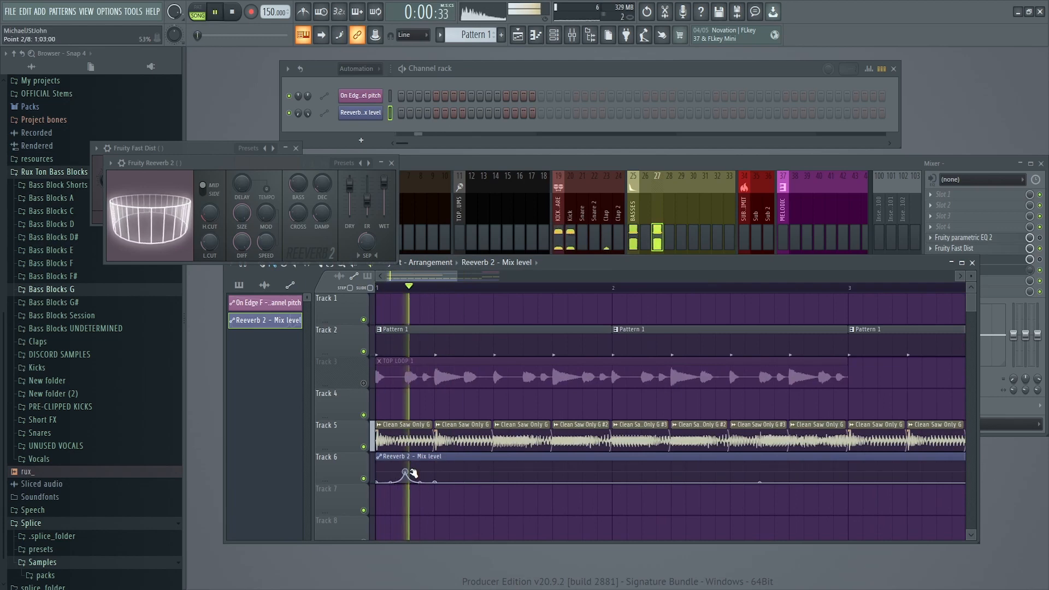
{"action": "key", "text": "space"}
{"action": "key", "text": "space"}
Step: Close the Fruity Reeverb 2 and Fruity Fast Dist windows and remove the reverb swell from bar 1
{"action": "left_click", "coordinate": [391, 164]}
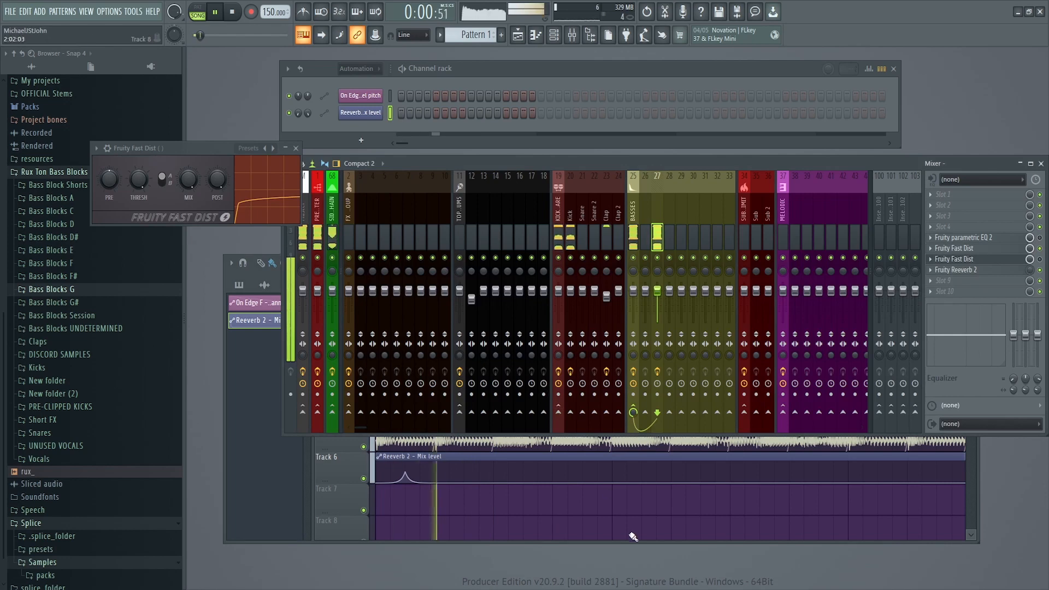
{"action": "left_click", "coordinate": [407, 476]}
{"action": "key", "text": "space"}
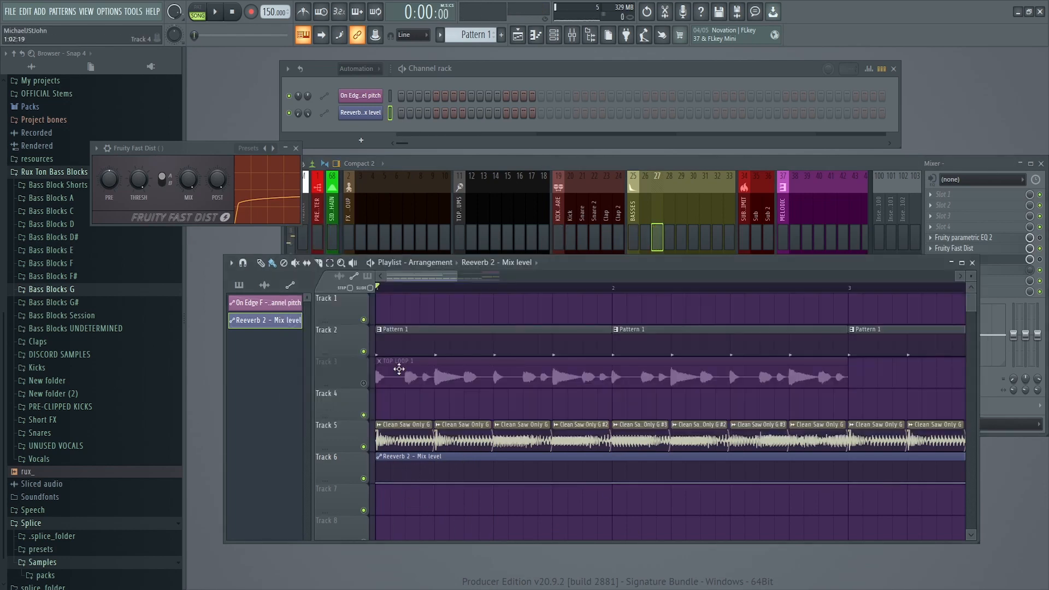
{"action": "left_click", "coordinate": [294, 150]}
{"action": "left_click", "coordinate": [497, 512]}
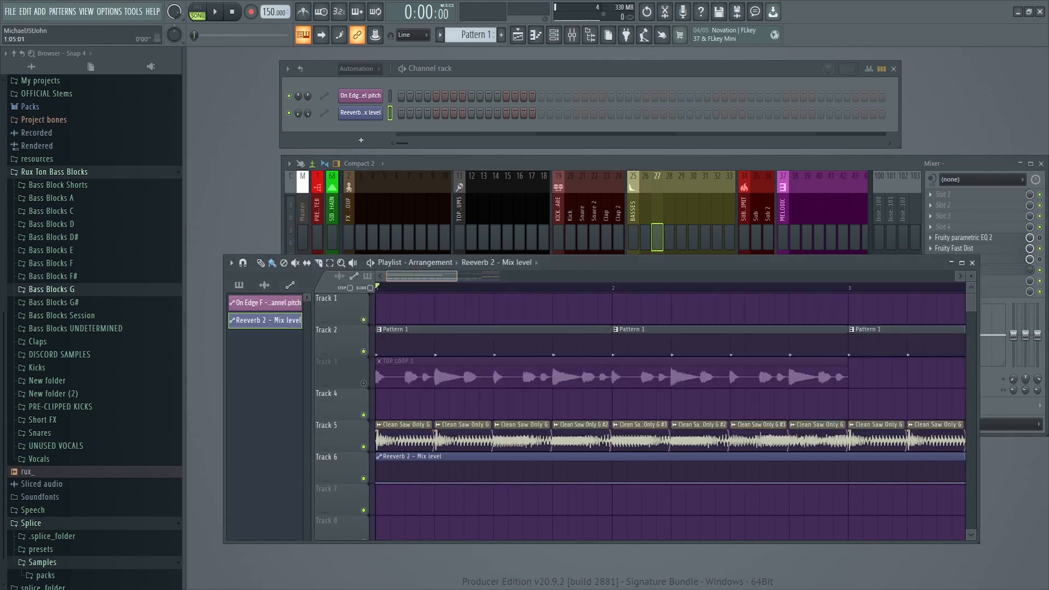
Step: Duplicate the four-bar drum patterns, bass clips and automation clips to start at bar 5, leaving out TOP LOOP 1
{"action": "scroll", "coordinate": [438, 302], "scroll_direction": "down", "scroll_amount": 4}
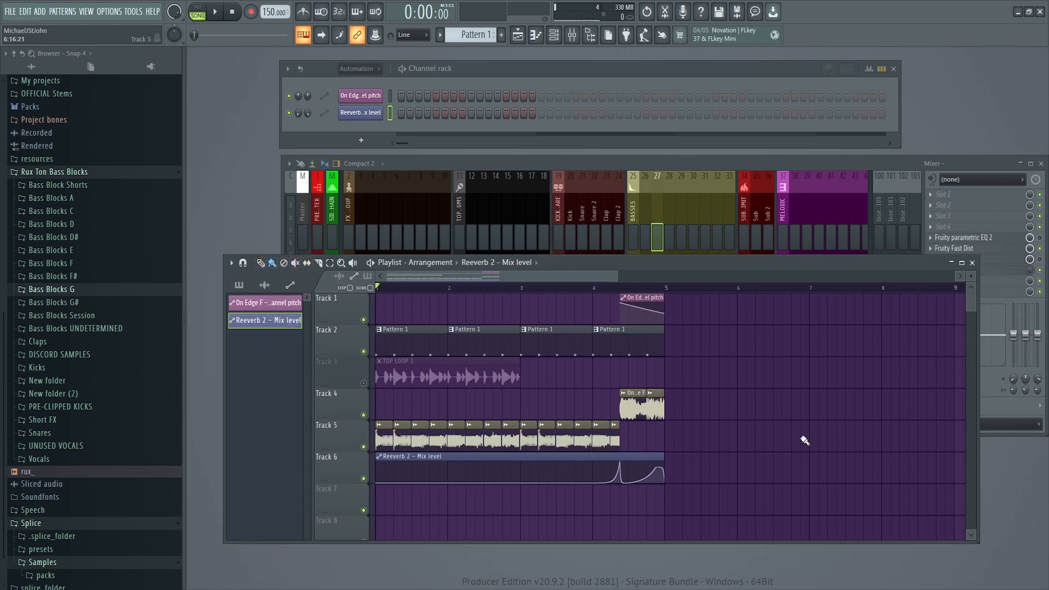
{"action": "left_click_drag", "start_coordinate": [710, 388], "coordinate": [674, 432]}
{"action": "left_click", "coordinate": [719, 469]}
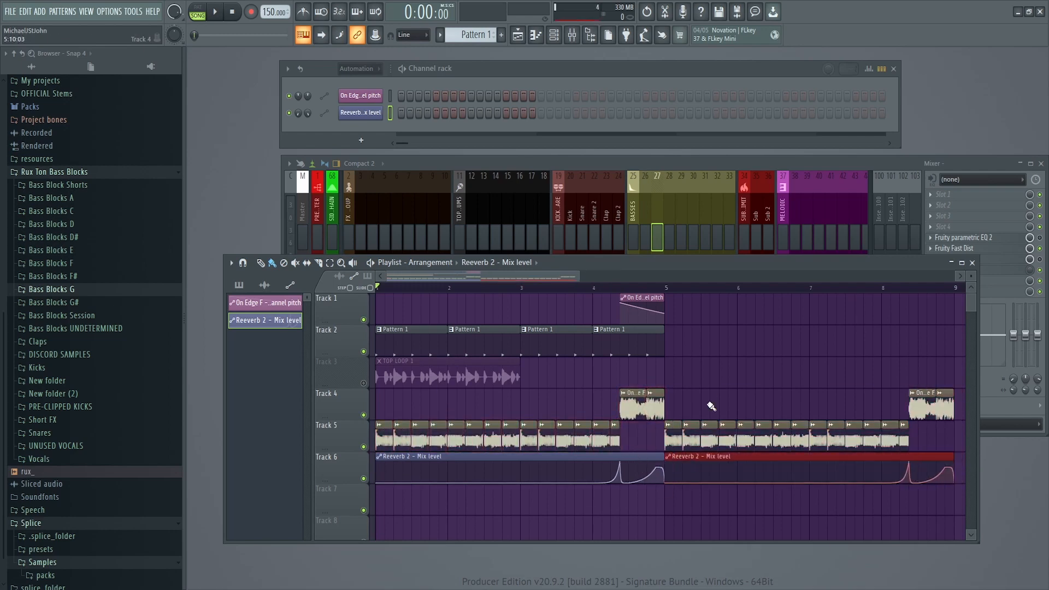
{"action": "left_click_drag", "start_coordinate": [709, 354], "coordinate": [375, 293]}
{"action": "left_click_drag", "start_coordinate": [408, 342], "coordinate": [694, 339]}
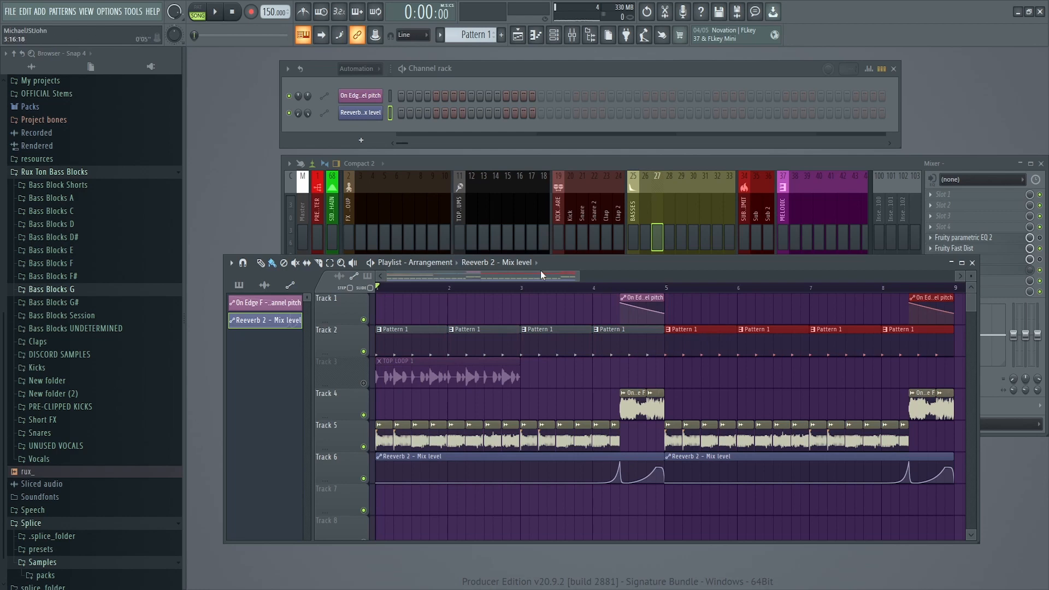
{"action": "scroll", "coordinate": [540, 274], "scroll_direction": "down", "scroll_amount": 2}
{"action": "scroll", "coordinate": [539, 274], "scroll_direction": "up", "scroll_amount": 2}
{"action": "left_click", "coordinate": [496, 303], "text": "ctrl"}
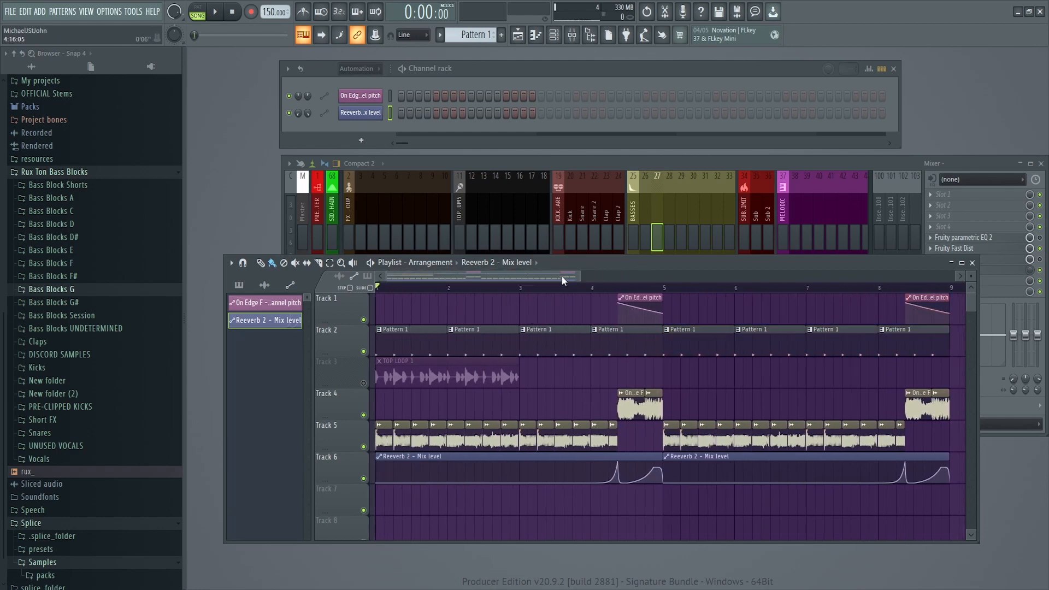
Step: Delete the On Edge F clips at the end of bar 8 and mute the pitch automation clip above them
{"action": "left_click_drag", "start_coordinate": [563, 278], "coordinate": [625, 279]}
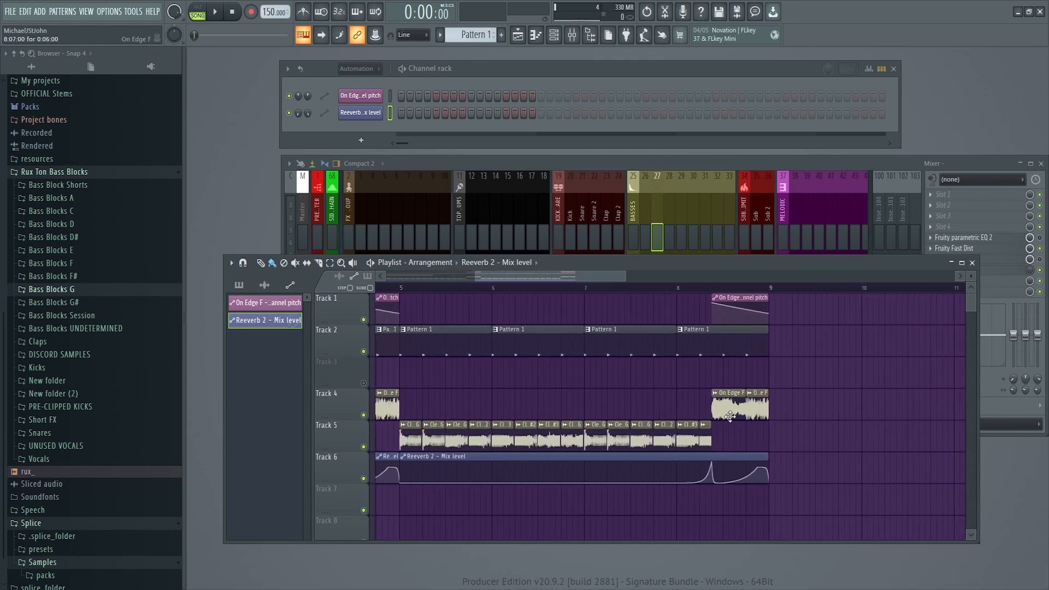
{"action": "right_click", "coordinate": [730, 417]}
{"action": "right_click", "coordinate": [757, 408]}
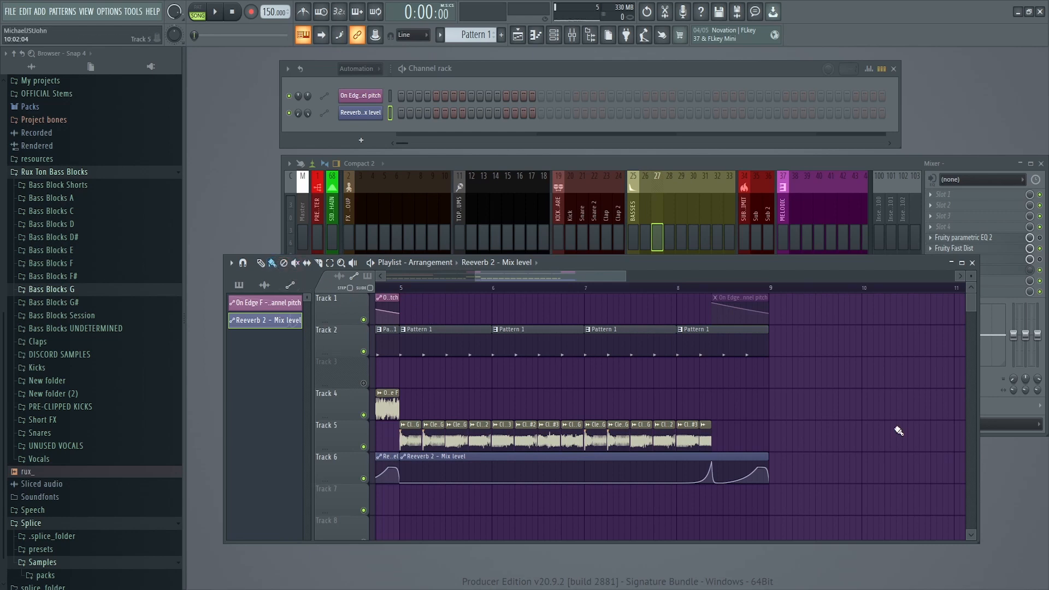
Step: Fill the gap at the end of bar 8 on Track 5 with repeated two-step Clean Saw Only G chops
{"action": "key", "text": "space"}
{"action": "left_click", "coordinate": [596, 424]}
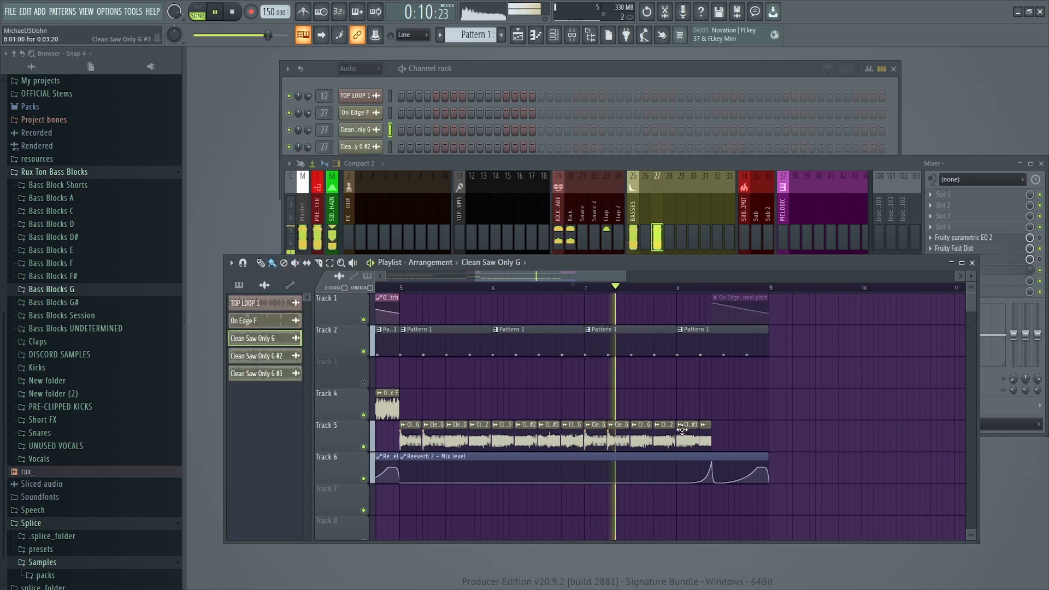
{"action": "key", "text": "space"}
{"action": "left_click", "coordinate": [588, 425]}
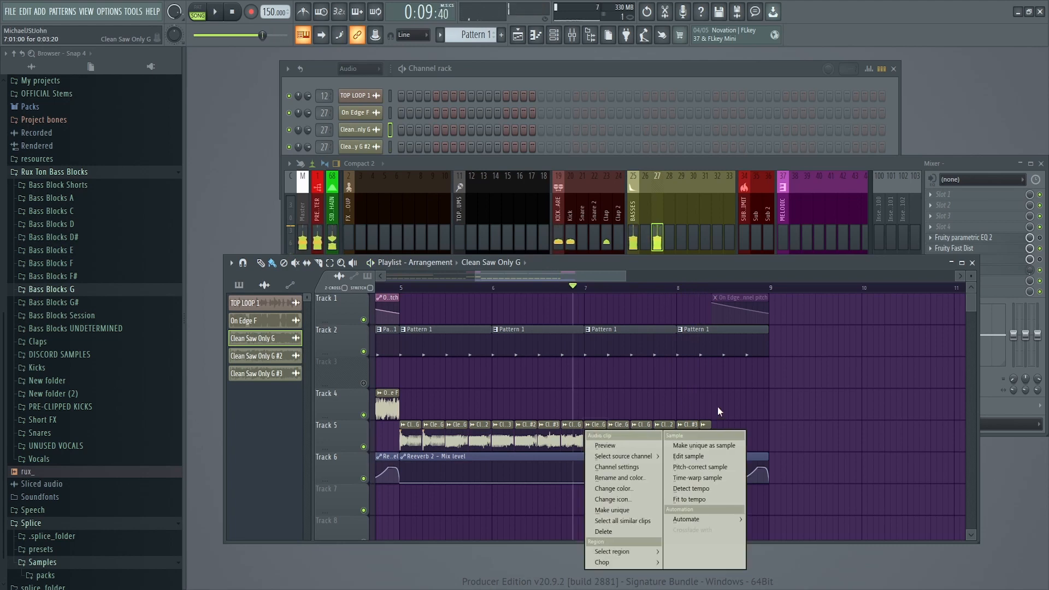
{"action": "left_click", "coordinate": [717, 406]}
{"action": "left_click", "coordinate": [588, 425]}
{"action": "left_click", "coordinate": [597, 421]}
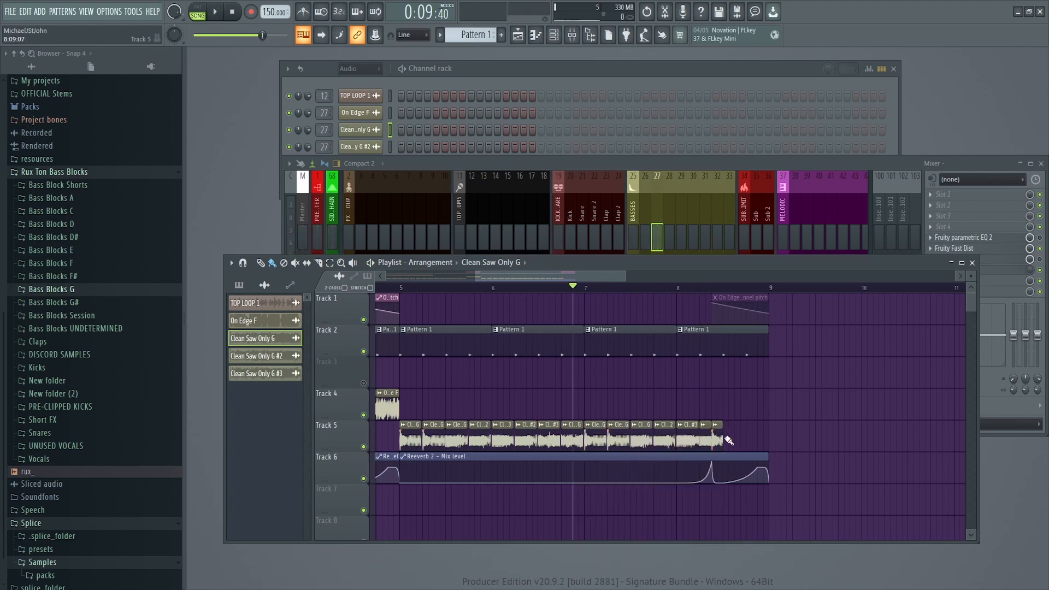
{"action": "left_click", "coordinate": [728, 440]}
{"action": "key", "text": "space"}
{"action": "left_click_drag", "start_coordinate": [739, 439], "coordinate": [763, 440]}
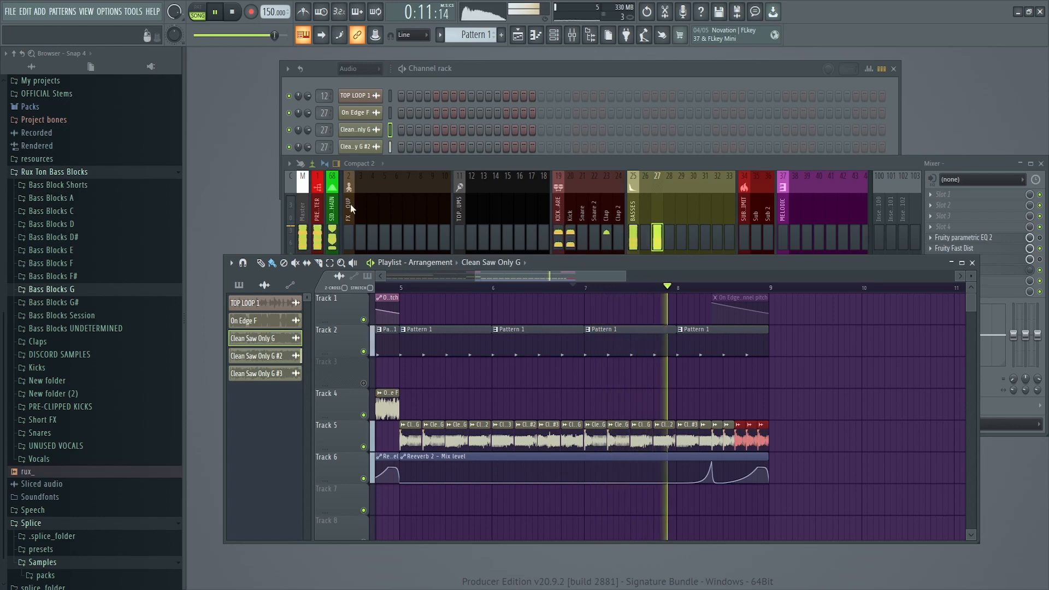
Step: Slip the audio inside the short Clean Saw chops at the end of bar 8 and audition them from bar 8
{"action": "key", "text": "s"}
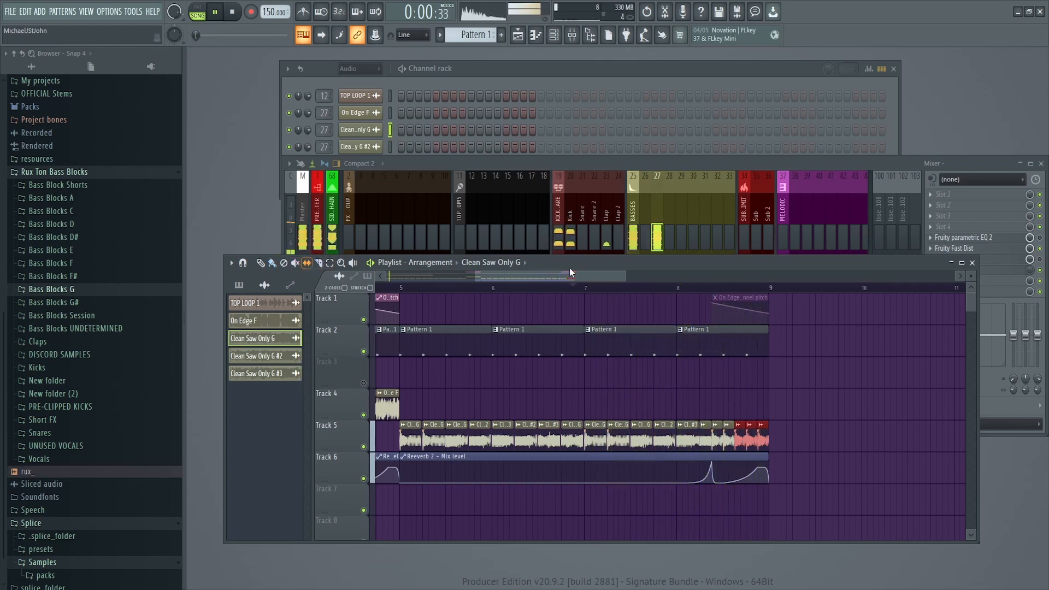
{"action": "left_click", "coordinate": [571, 286]}
{"action": "scroll", "coordinate": [690, 432], "scroll_direction": "up", "scroll_amount": 3}
{"action": "left_click", "coordinate": [690, 439]}
{"action": "left_click", "coordinate": [662, 440]}
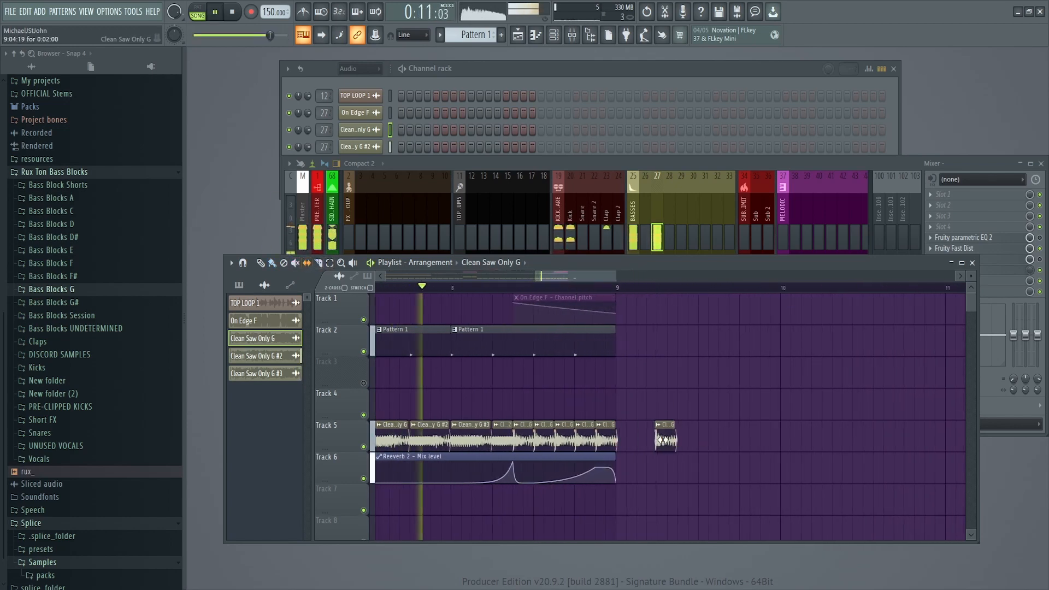
{"action": "right_click", "coordinate": [662, 440]}
{"action": "left_click_drag", "start_coordinate": [660, 448], "coordinate": [348, 442]}
{"action": "left_click", "coordinate": [459, 289]}
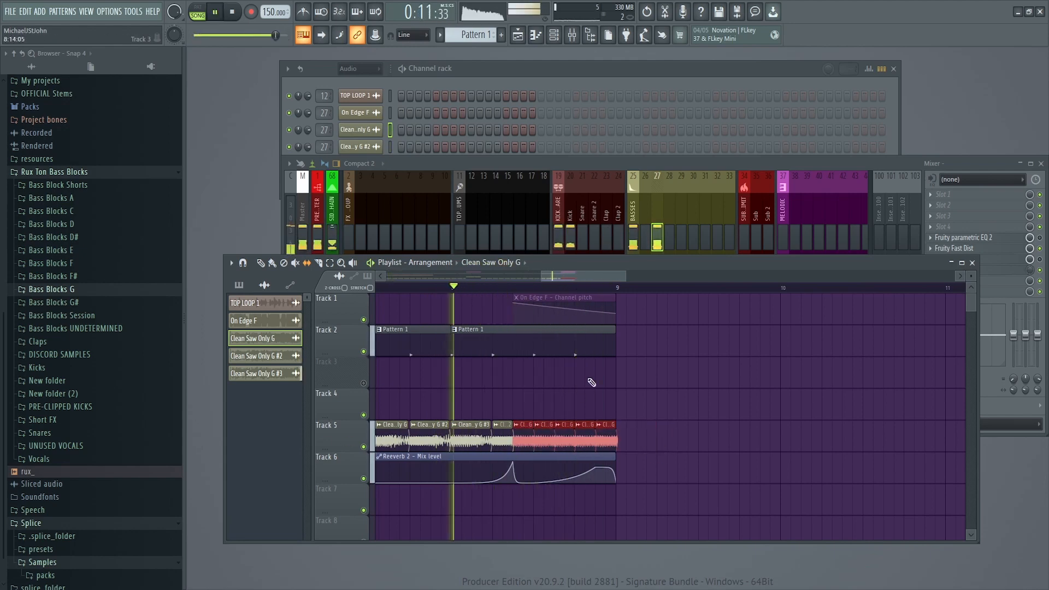
{"action": "left_click", "coordinate": [647, 439]}
{"action": "left_click_drag", "start_coordinate": [658, 442], "coordinate": [495, 436]}
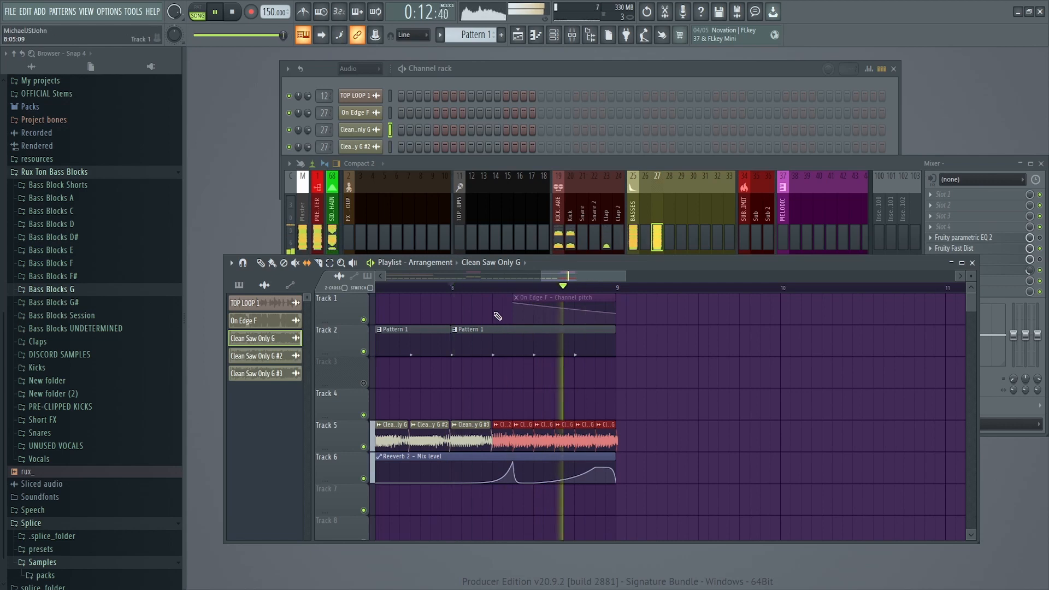
Step: Stop playback and select bars 1 through 8 of the playlist as the loop region
{"action": "scroll", "coordinate": [486, 275], "scroll_direction": "down", "scroll_amount": 5}
{"action": "key", "text": "space"}
{"action": "left_click_drag", "start_coordinate": [386, 290], "coordinate": [732, 340]}
{"action": "key", "text": "ctrl+d"}
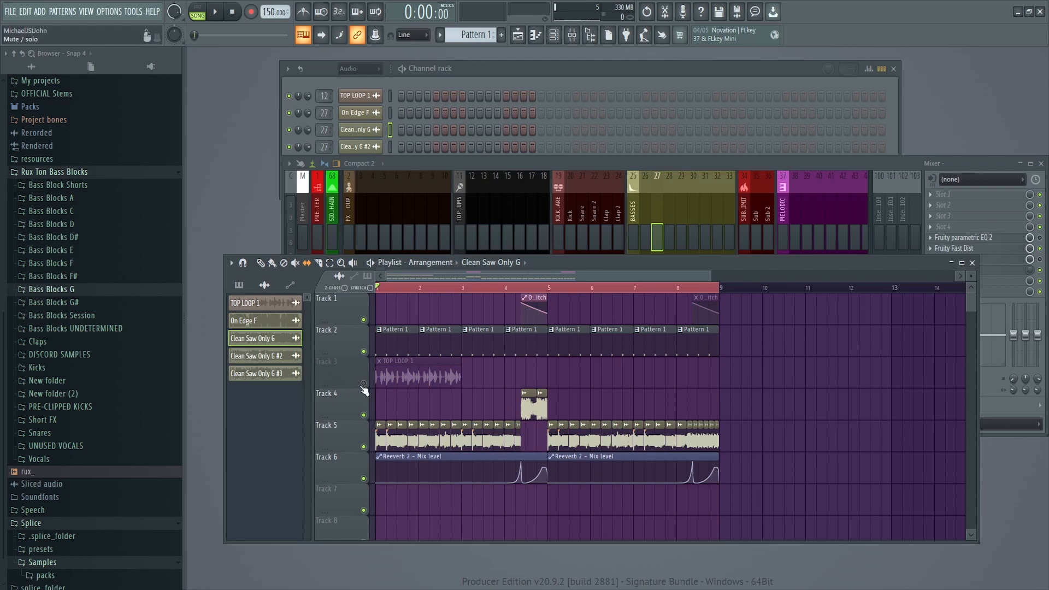
Step: Unmute Track 3, place TOP LOOP 1 clips at bars 3, 5 and 7, and play the eight-bar loop
{"action": "left_click", "coordinate": [363, 383]}
{"action": "left_click", "coordinate": [469, 368]}
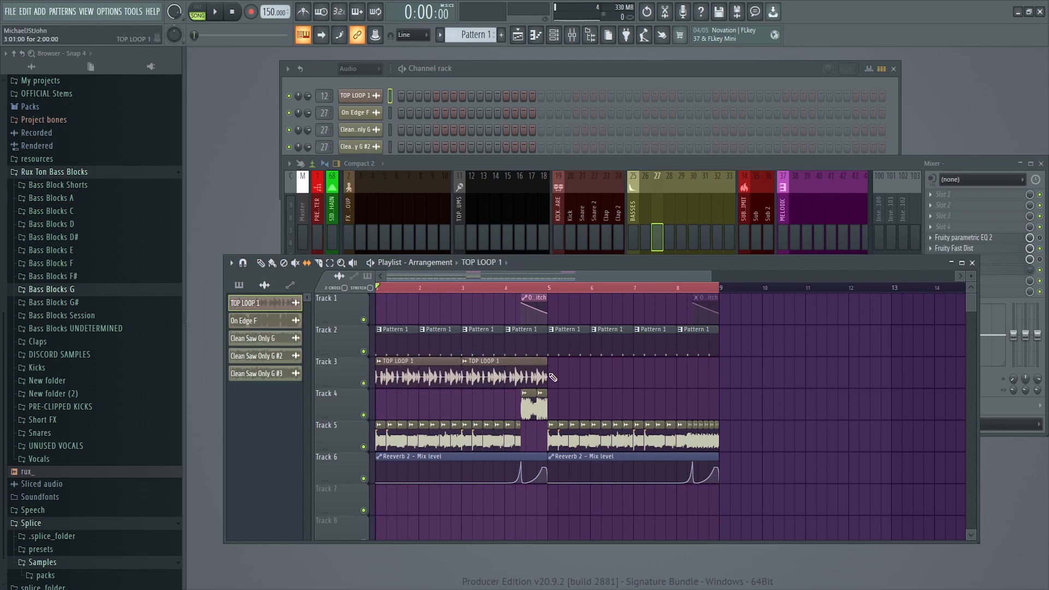
{"action": "left_click", "coordinate": [553, 377]}
{"action": "left_click", "coordinate": [637, 372]}
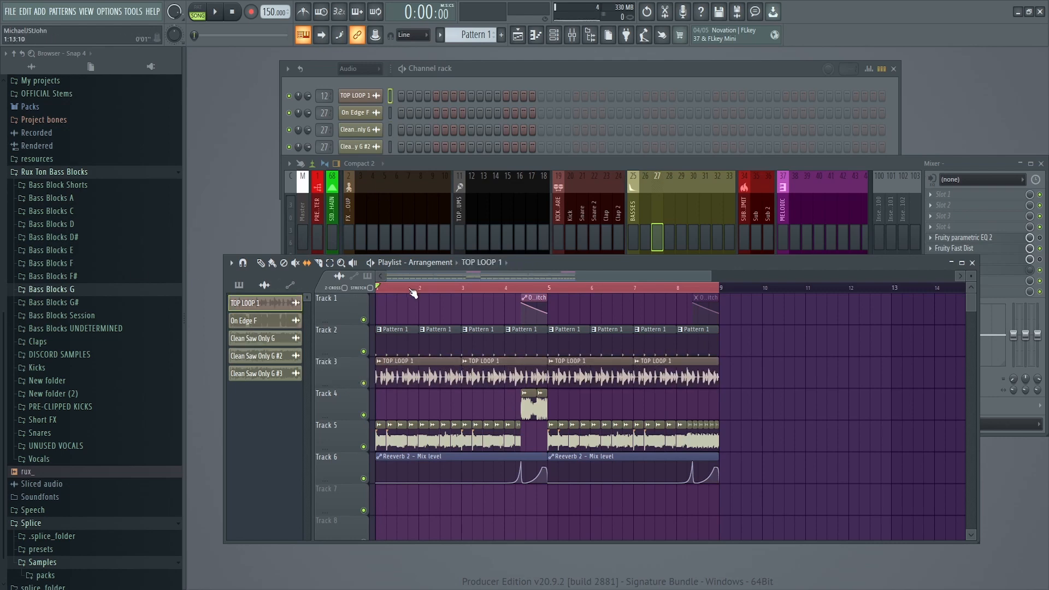
{"action": "key", "text": "space"}
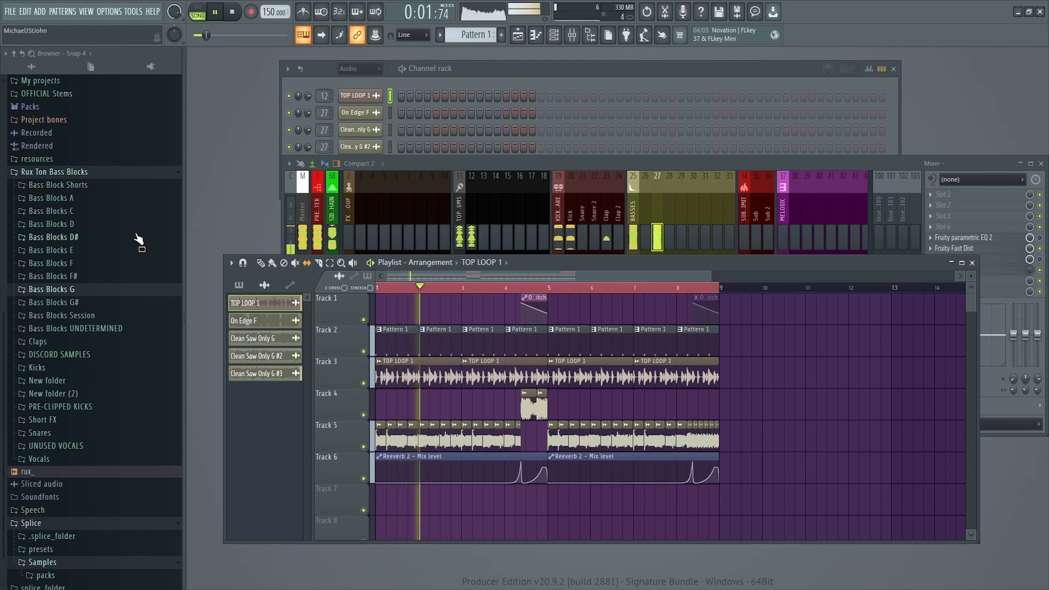
Step: Stop playback, select bars 1 to 8 of the playlist as the loop region, and mute Tracks 2 and 3
{"action": "key", "text": "space"}
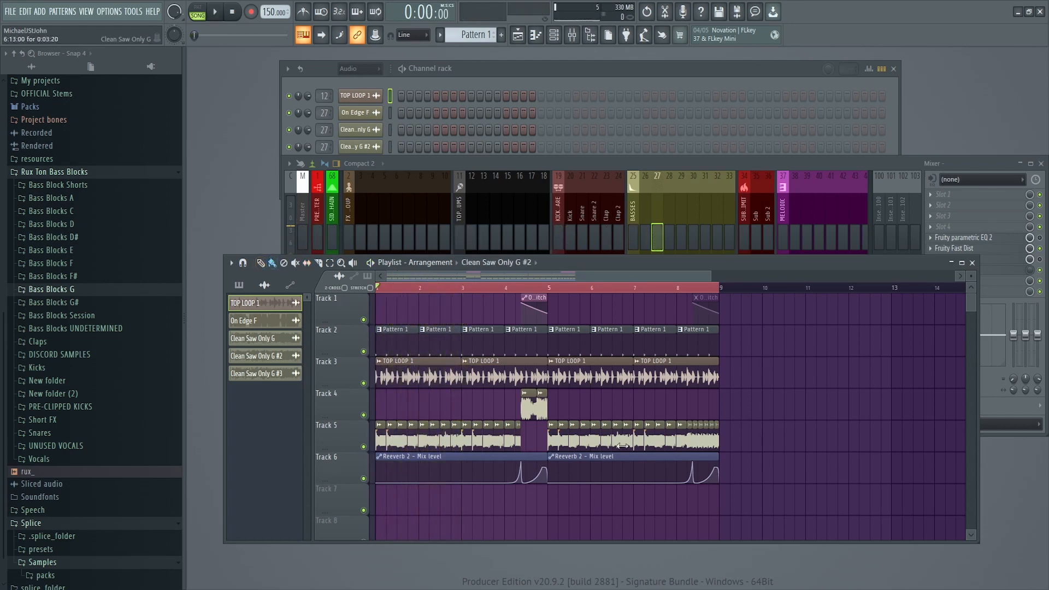
{"action": "scroll", "coordinate": [418, 447], "scroll_direction": "up", "scroll_amount": 3}
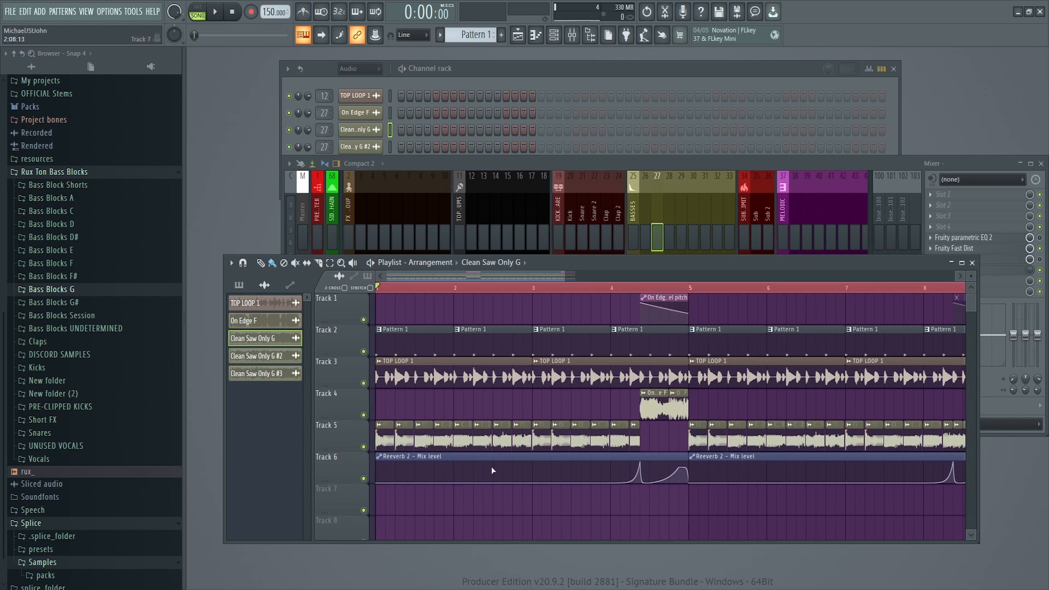
{"action": "left_click_drag", "start_coordinate": [382, 290], "coordinate": [902, 364]}
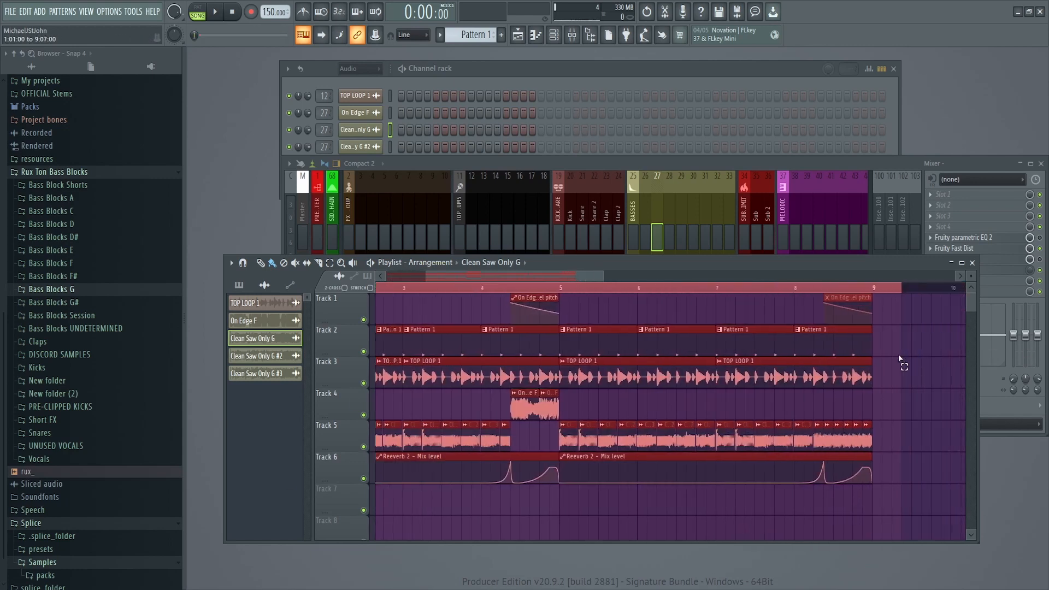
{"action": "left_click", "coordinate": [364, 351]}
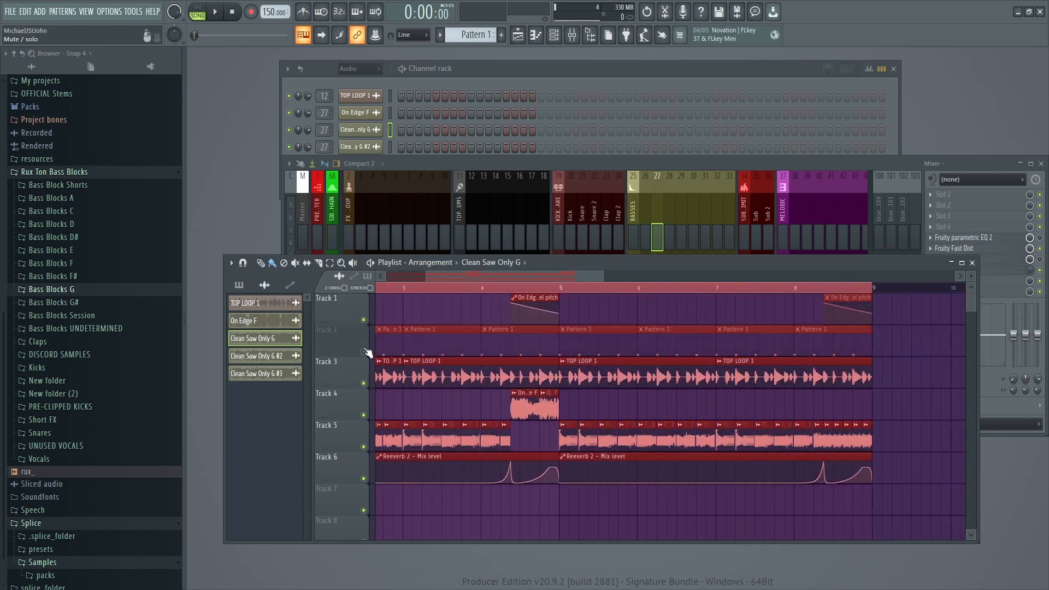
{"action": "left_click", "coordinate": [364, 382]}
{"action": "left_click", "coordinate": [430, 304]}
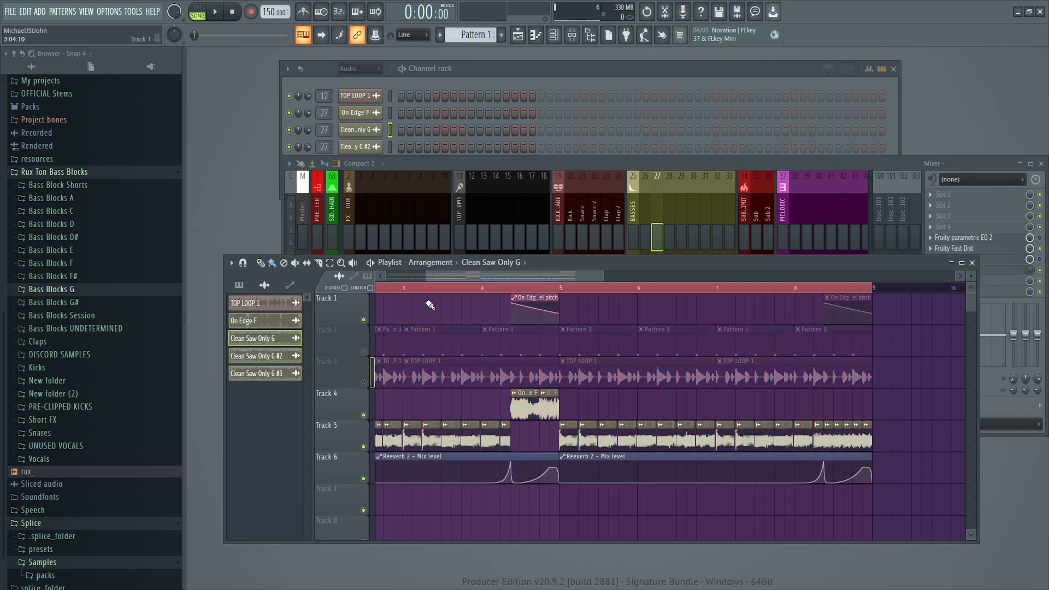
{"action": "scroll", "coordinate": [778, 403], "scroll_direction": "down", "scroll_amount": 3}
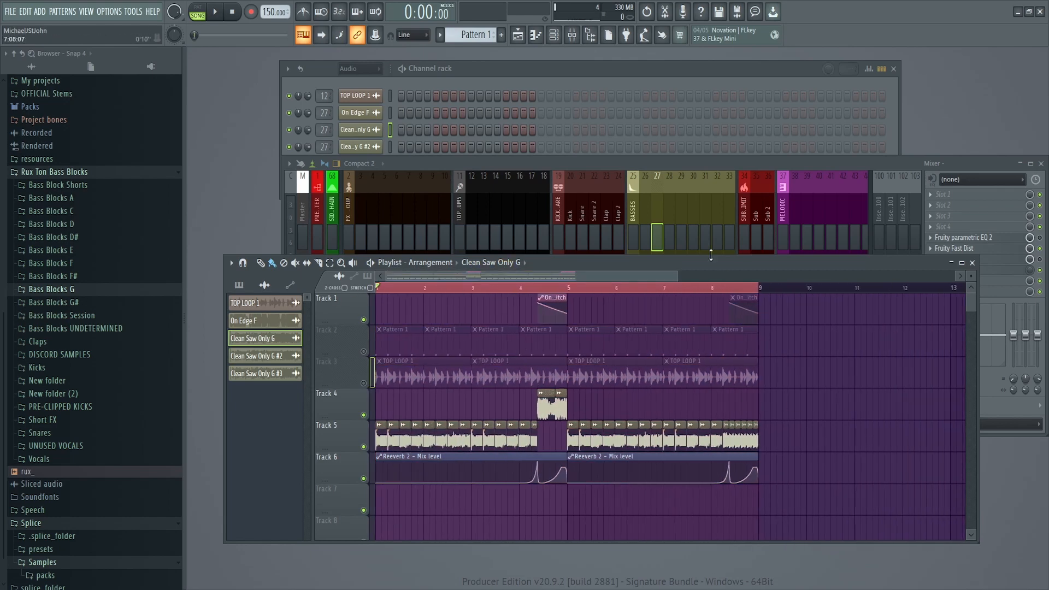
Step: Load Edison into slot 6 of the Master mixer track and arm it to record on play
{"action": "left_click", "coordinate": [303, 212]}
{"action": "left_click", "coordinate": [956, 248]}
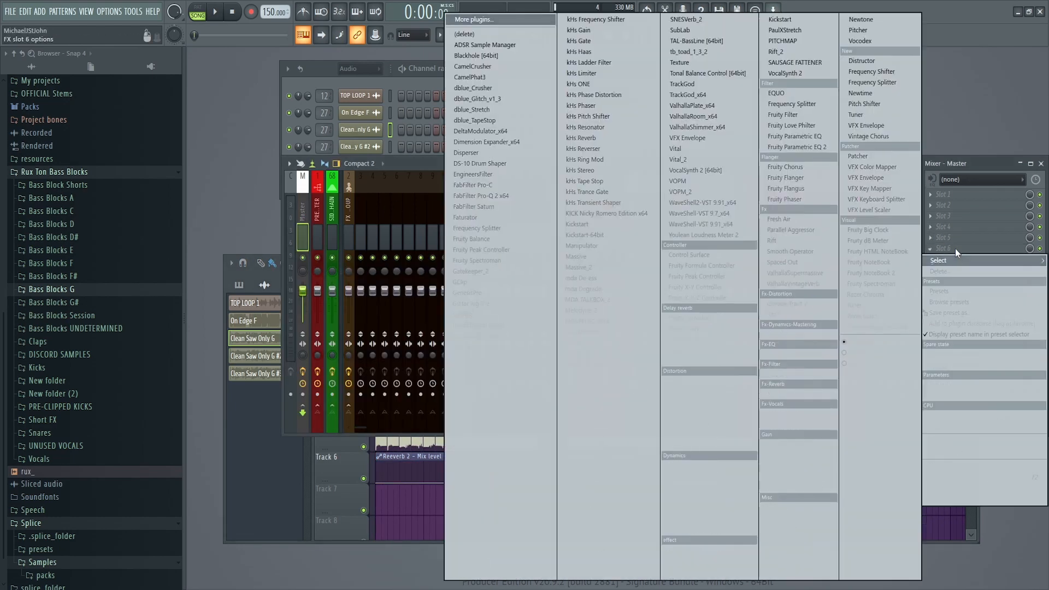
{"action": "key", "text": "Down"}
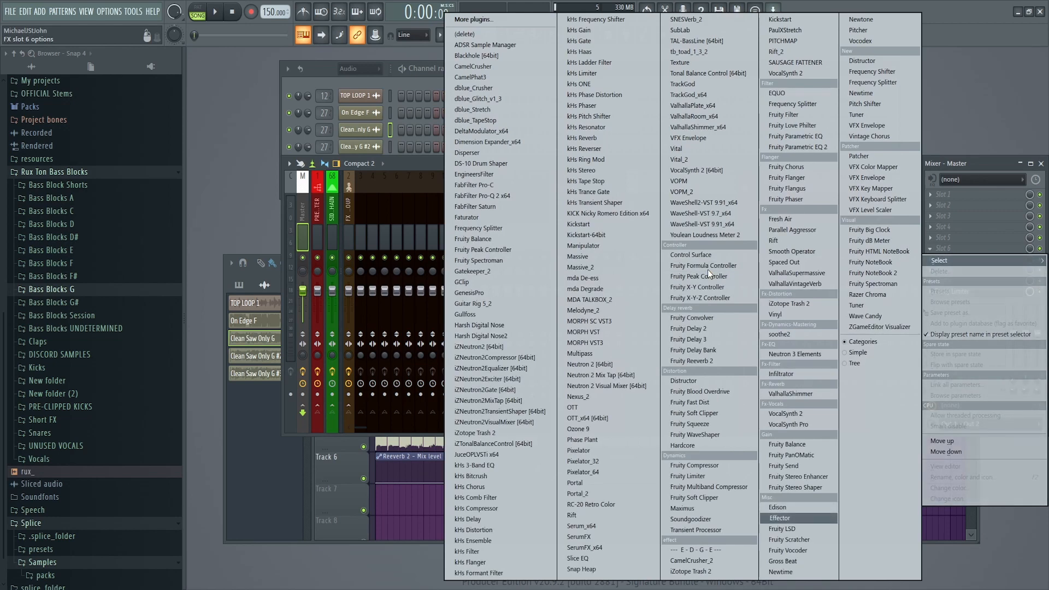
{"action": "key", "text": "Up"}
{"action": "key", "text": "Return"}
{"action": "left_click", "coordinate": [227, 182]}
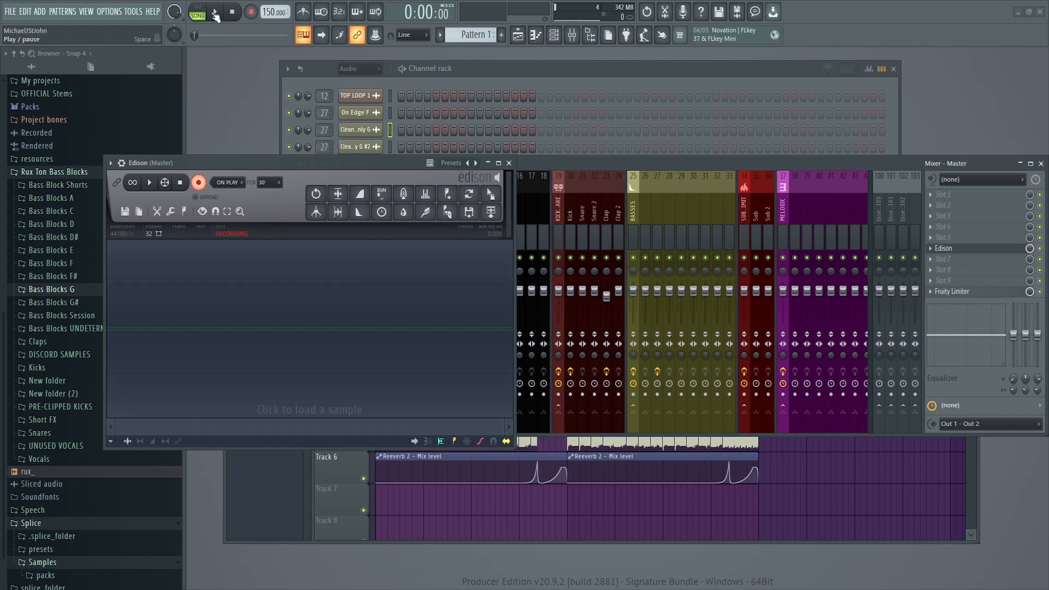
Step: Check the SIDECHAIN mixer track and record the eight-bar bassline playback into Edison on the Master
{"action": "left_click_drag", "start_coordinate": [314, 166], "coordinate": [401, 331]}
{"action": "scroll", "coordinate": [340, 191], "scroll_direction": "down", "scroll_amount": 2}
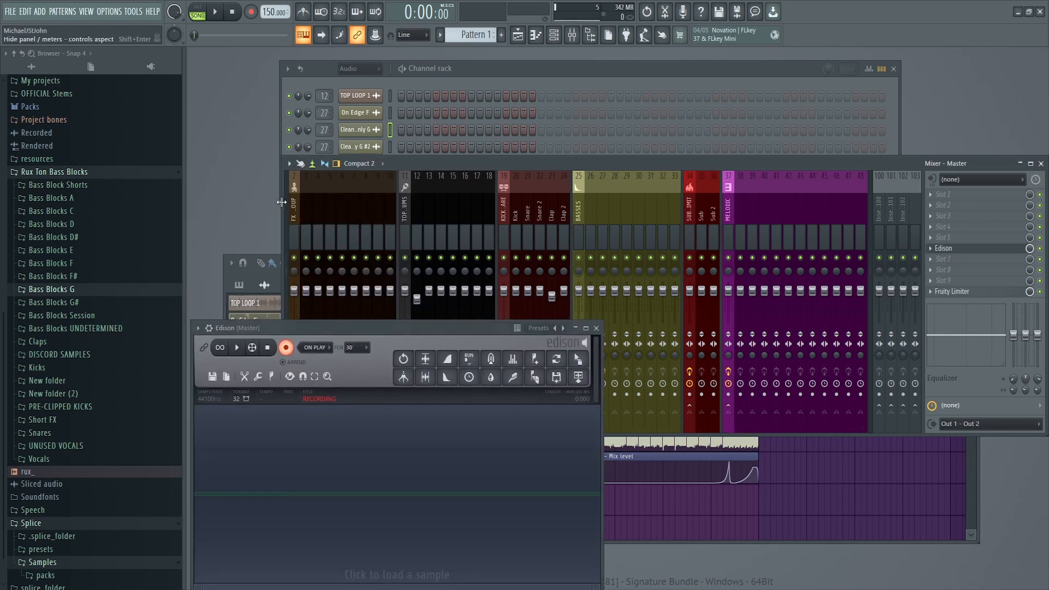
{"action": "scroll", "coordinate": [306, 208], "scroll_direction": "up", "scroll_amount": 2}
{"action": "left_click", "coordinate": [330, 214]}
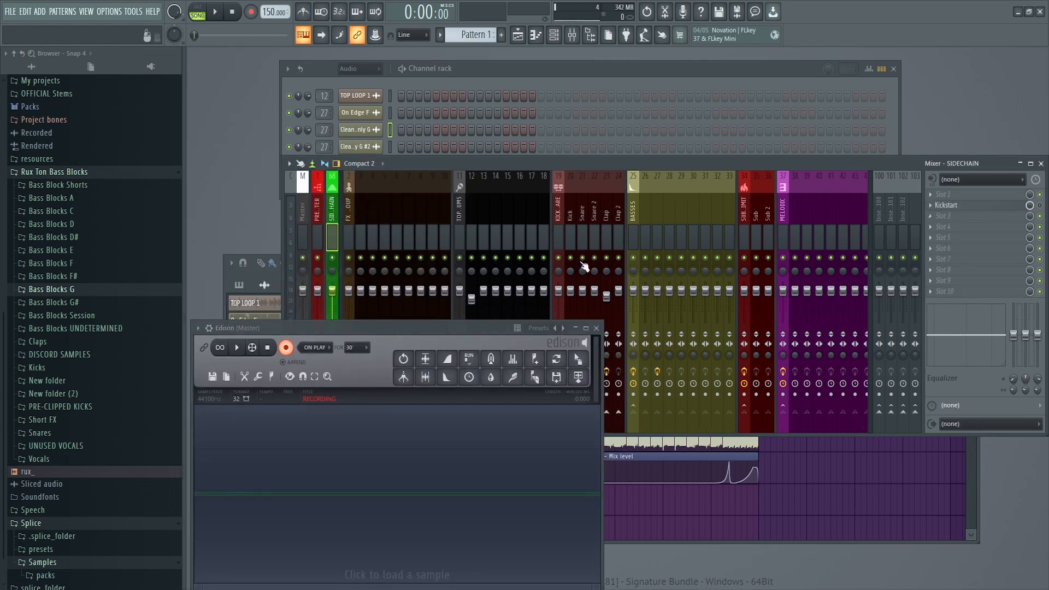
{"action": "left_click_drag", "start_coordinate": [431, 329], "coordinate": [744, 149]}
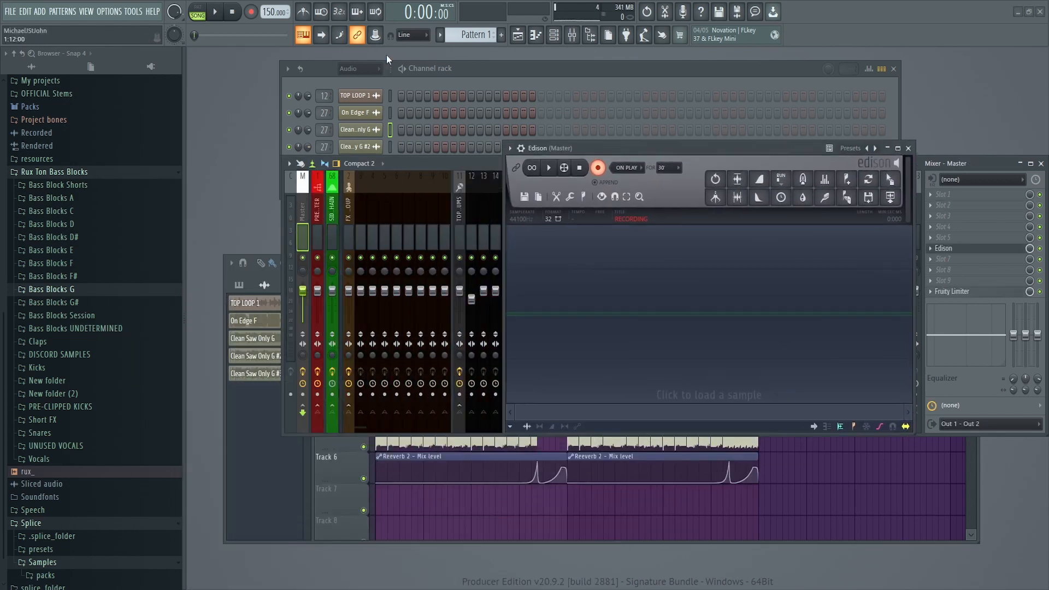
{"action": "left_click", "coordinate": [217, 13]}
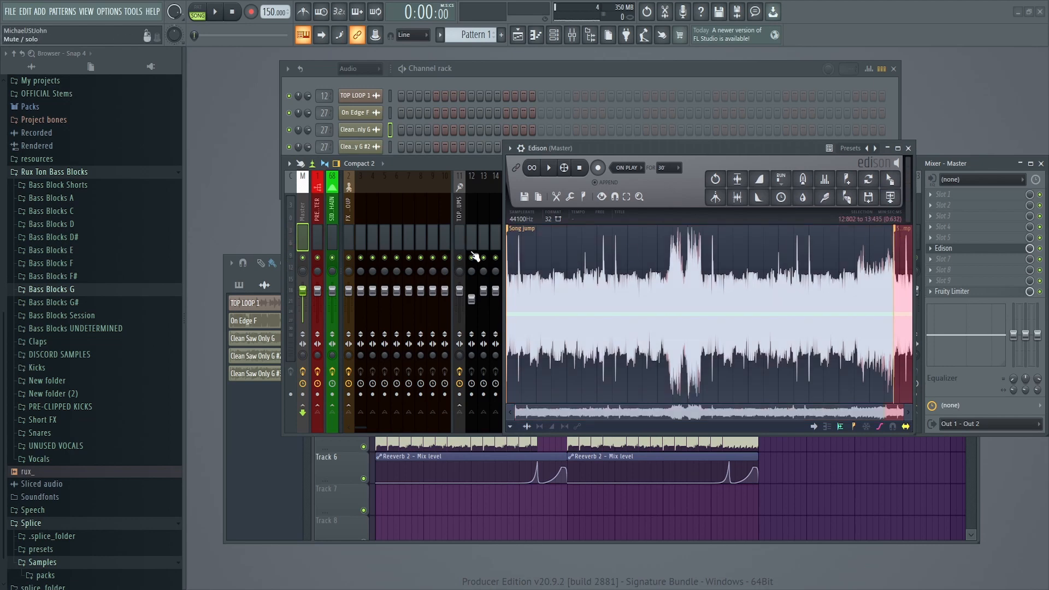
Step: Delete the excess tail of the Edison recording and lengthen the whole sample to about 29.8 seconds with the Drum(loop) stretcher
{"action": "key", "text": "Delete"}
{"action": "key", "text": "ctrl+a"}
{"action": "right_click", "coordinate": [596, 247]}
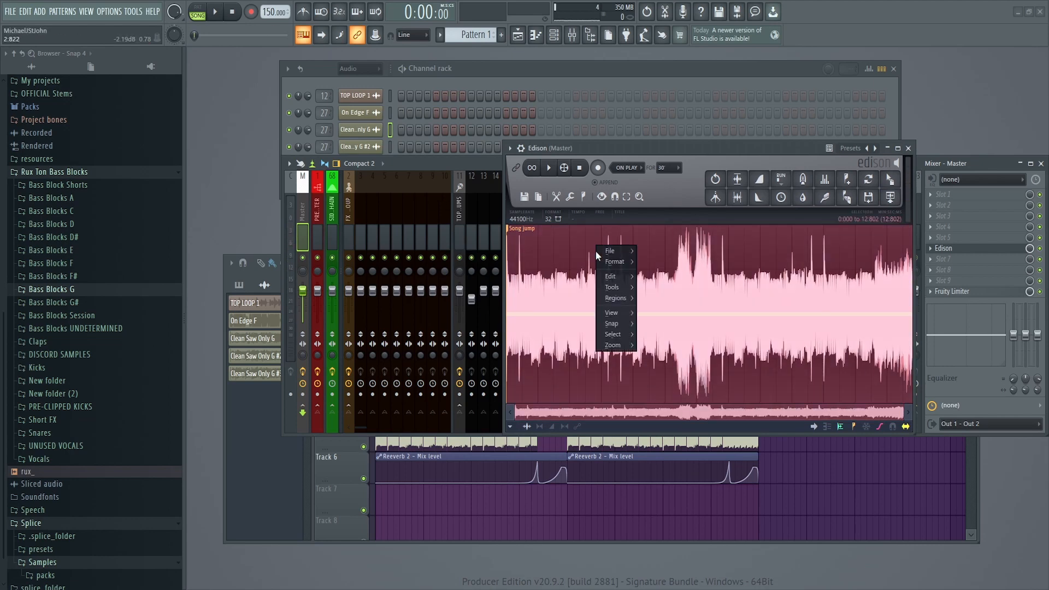
{"action": "mouse_move", "coordinate": [615, 284]}
{"action": "left_click", "coordinate": [701, 501]}
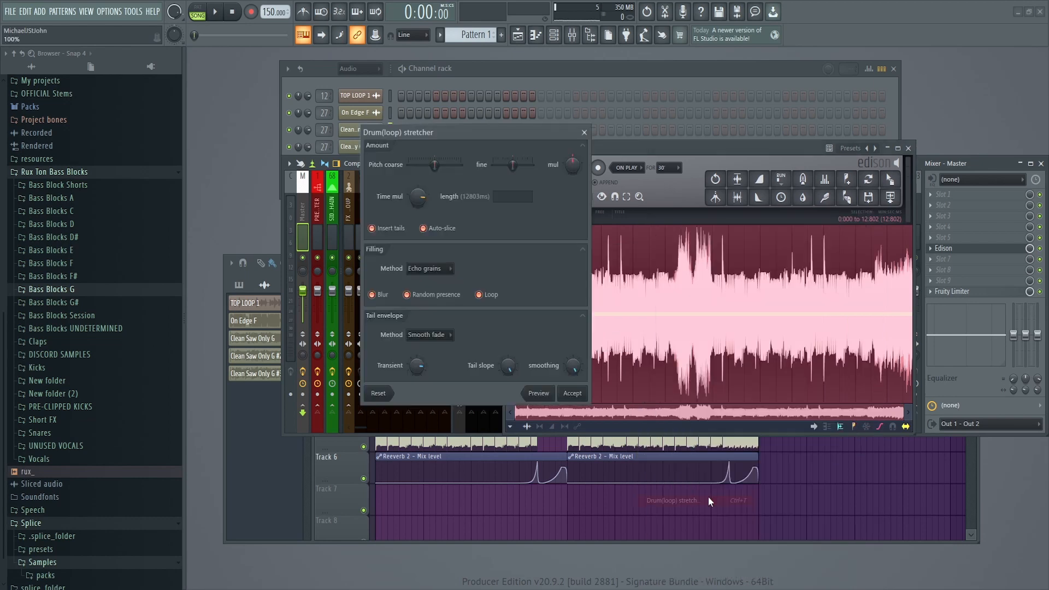
{"action": "left_click_drag", "start_coordinate": [464, 108], "coordinate": [270, 165]}
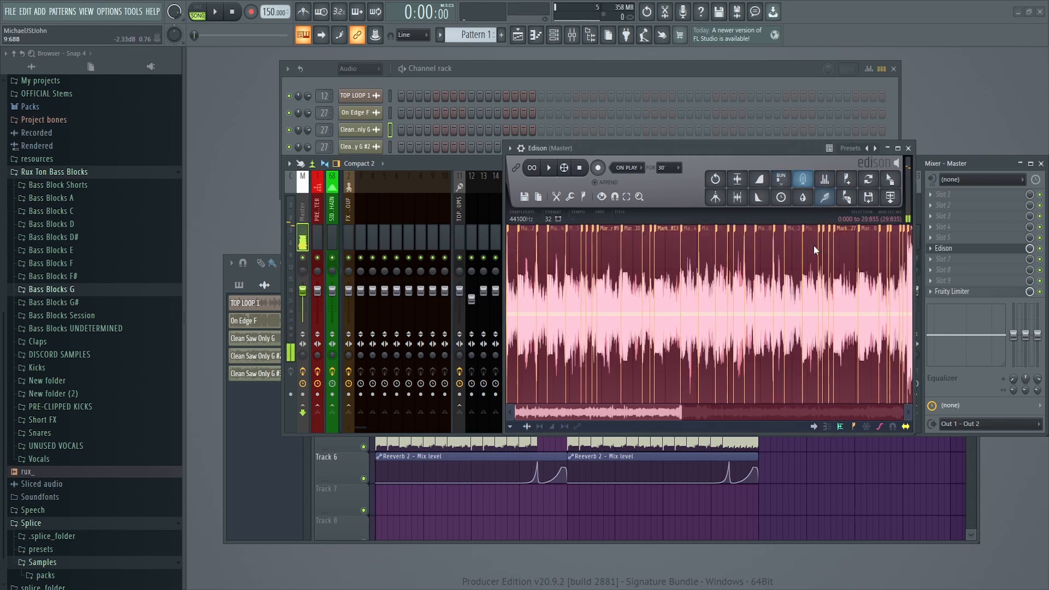
Step: Place the stretched Edison sample on playlist Track 7 at bar 9 and close Edison
{"action": "left_click_drag", "start_coordinate": [681, 416], "coordinate": [905, 417]}
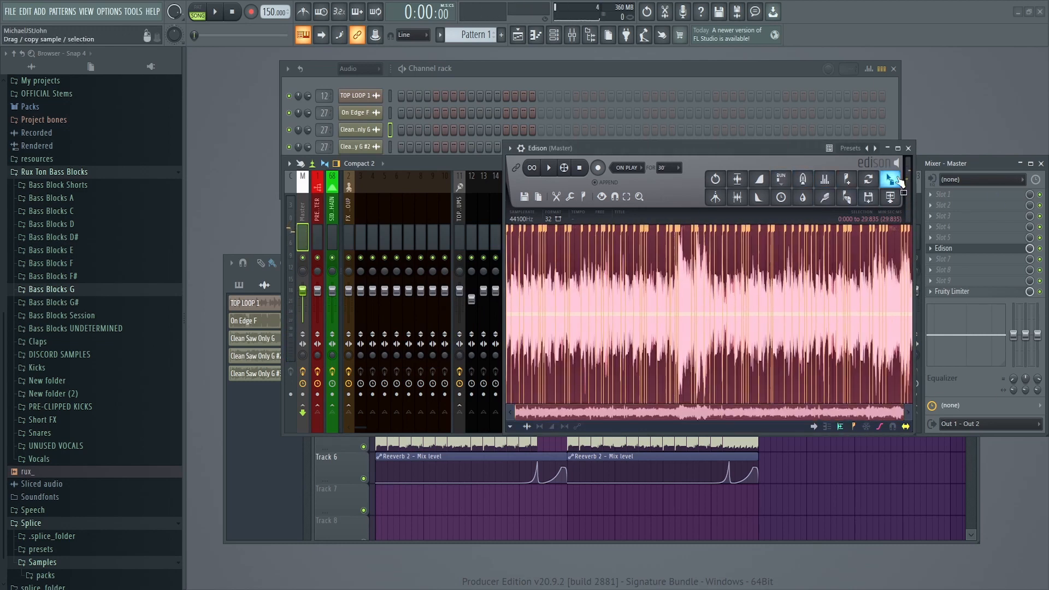
{"action": "left_click_drag", "start_coordinate": [892, 179], "coordinate": [800, 496]}
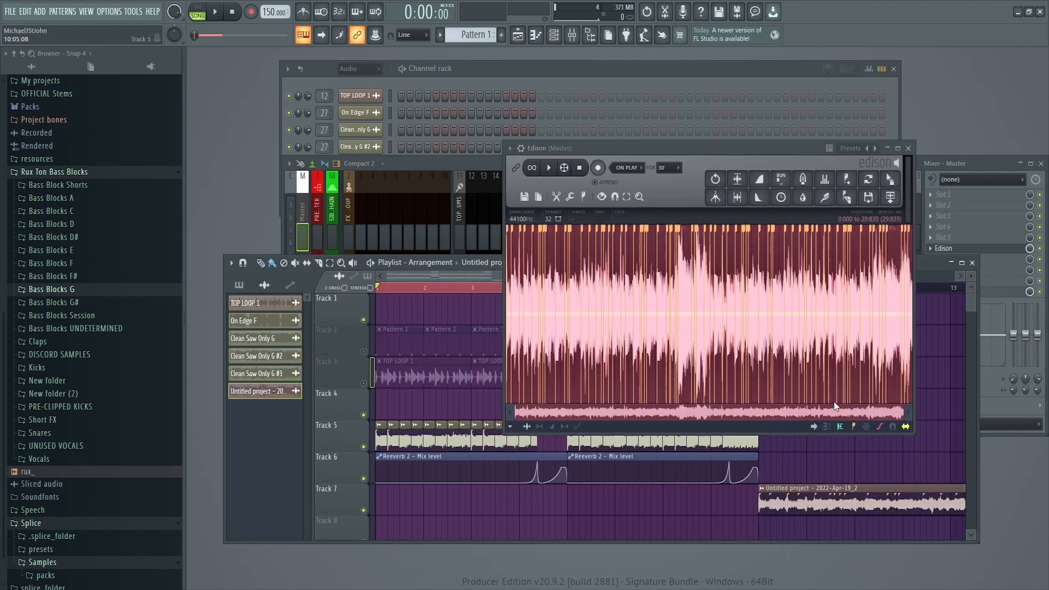
{"action": "left_click", "coordinate": [908, 148]}
{"action": "left_click", "coordinate": [570, 525]}
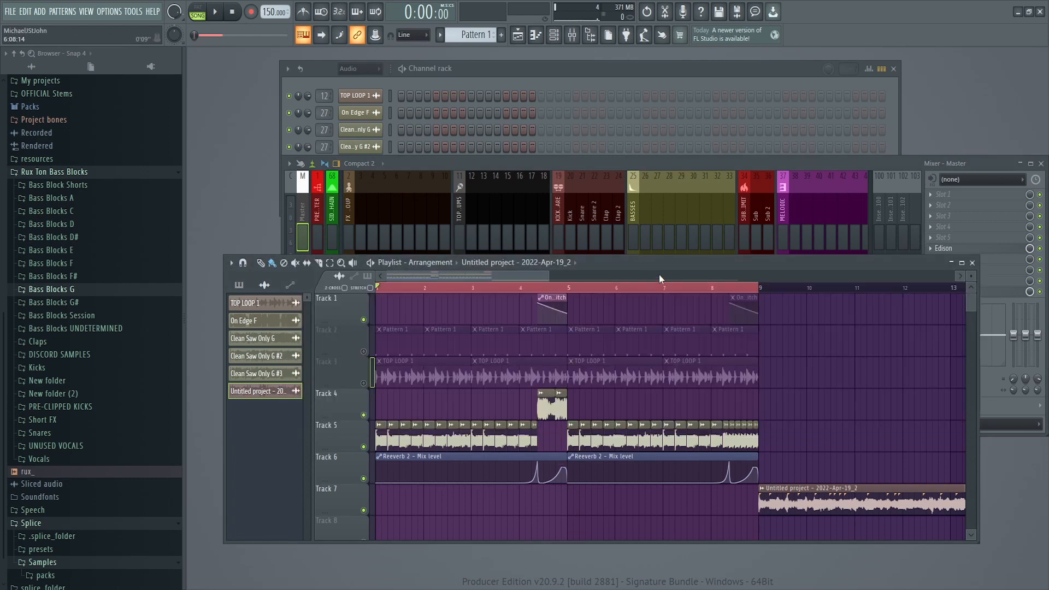
Step: Audition the stretched clip on Track 7 by playing it from several points between bars 9 and 26
{"action": "scroll", "coordinate": [415, 308], "scroll_direction": "right", "scroll_amount": 5}
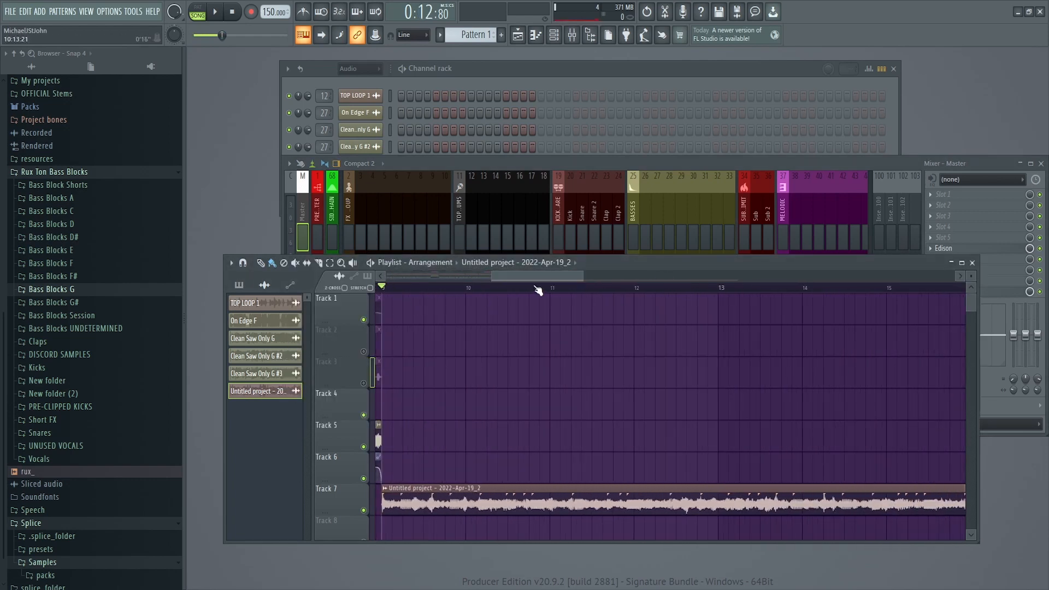
{"action": "key", "text": "space"}
{"action": "left_click_drag", "start_coordinate": [538, 277], "coordinate": [624, 278]}
{"action": "left_click", "coordinate": [523, 288]}
{"action": "left_click", "coordinate": [565, 287]}
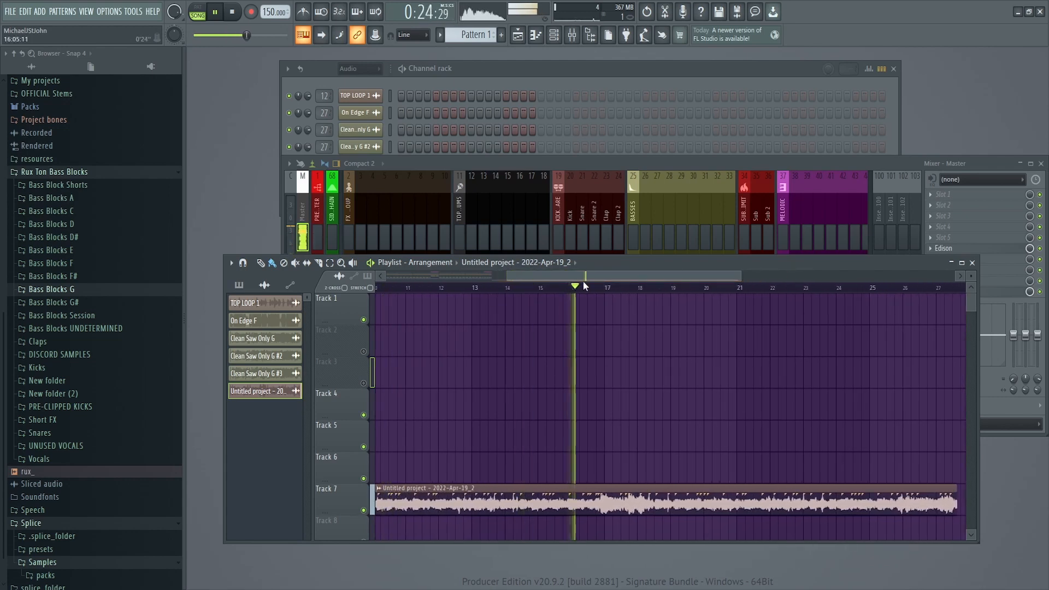
{"action": "left_click", "coordinate": [596, 288]}
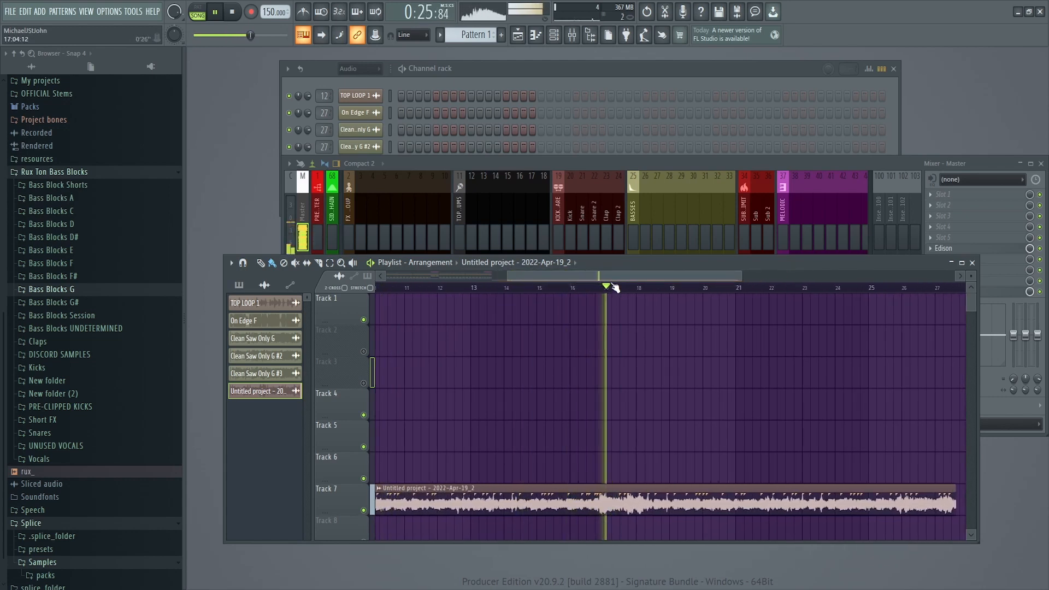
{"action": "left_click", "coordinate": [662, 287]}
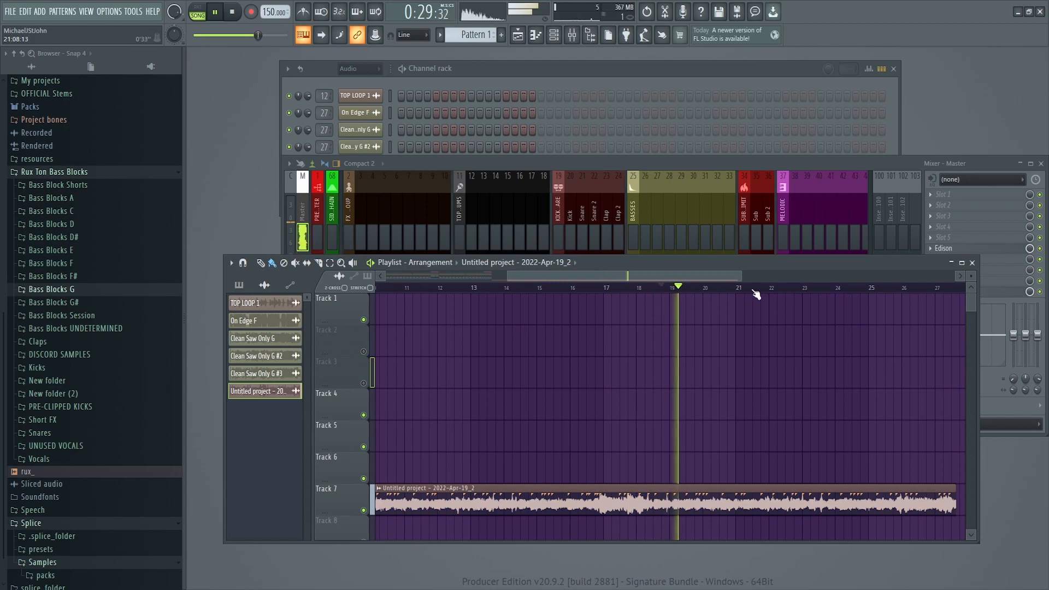
{"action": "left_click", "coordinate": [809, 289]}
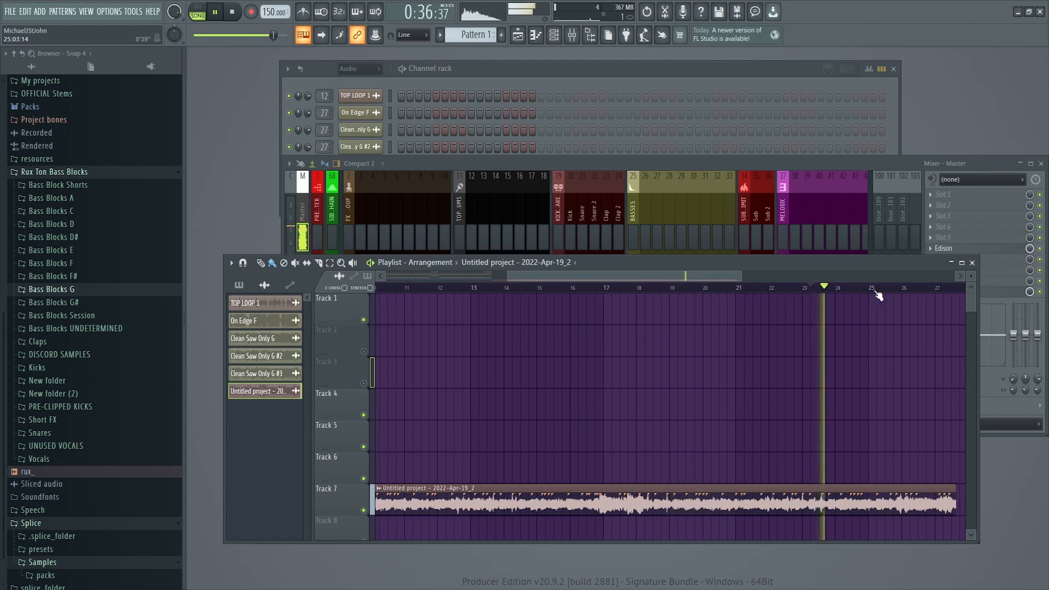
{"action": "left_click", "coordinate": [862, 289]}
{"action": "left_click", "coordinate": [909, 289]}
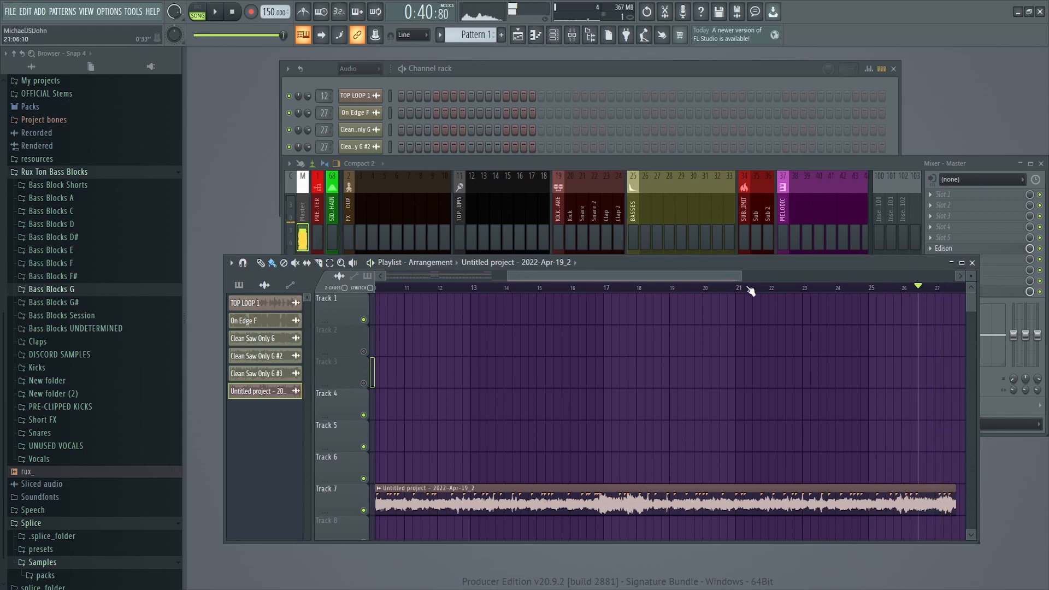
Step: Move the stretched clip up to Track 5 just after the start of bar 9, and unmute Tracks 2 and 3
{"action": "scroll", "coordinate": [751, 289], "scroll_direction": "down", "scroll_amount": 3}
{"action": "left_click_drag", "start_coordinate": [594, 500], "coordinate": [600, 438]}
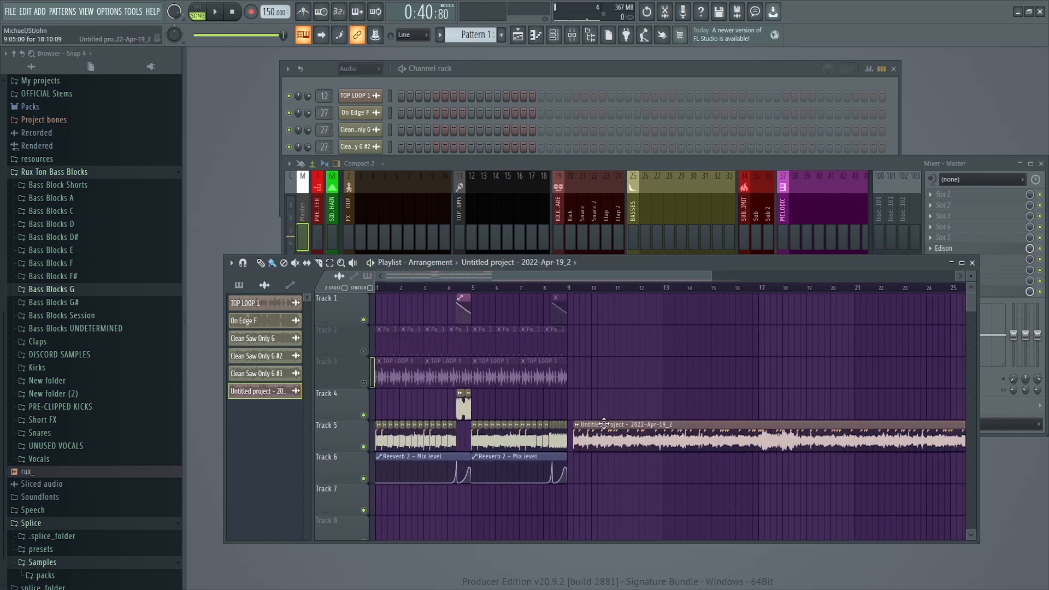
{"action": "left_click", "coordinate": [364, 383]}
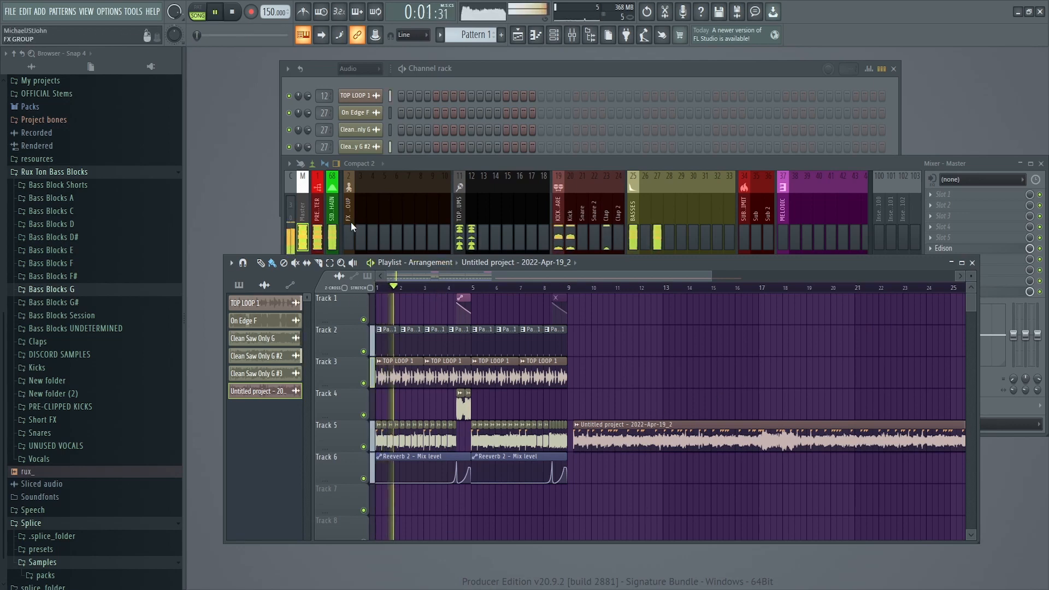
Step: Play the arrangement from the start with the drums and check the SIDECHAIN mixer track
{"action": "key", "text": "space"}
{"action": "left_click", "coordinate": [332, 229]}
{"action": "left_click", "coordinate": [732, 484]}
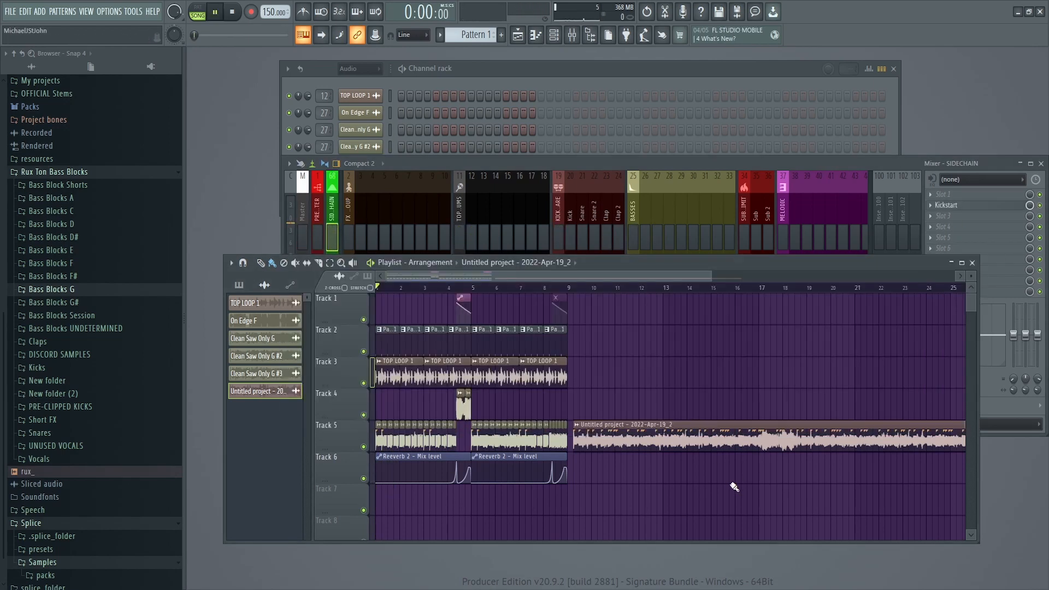
{"action": "key", "text": "space"}
Step: Open Fruity parametric EQ 2 on Clean Saw Only G's mixer track 27 and shift band 5 slightly higher during playback
{"action": "scroll", "coordinate": [535, 278], "scroll_direction": "up", "scroll_amount": 2}
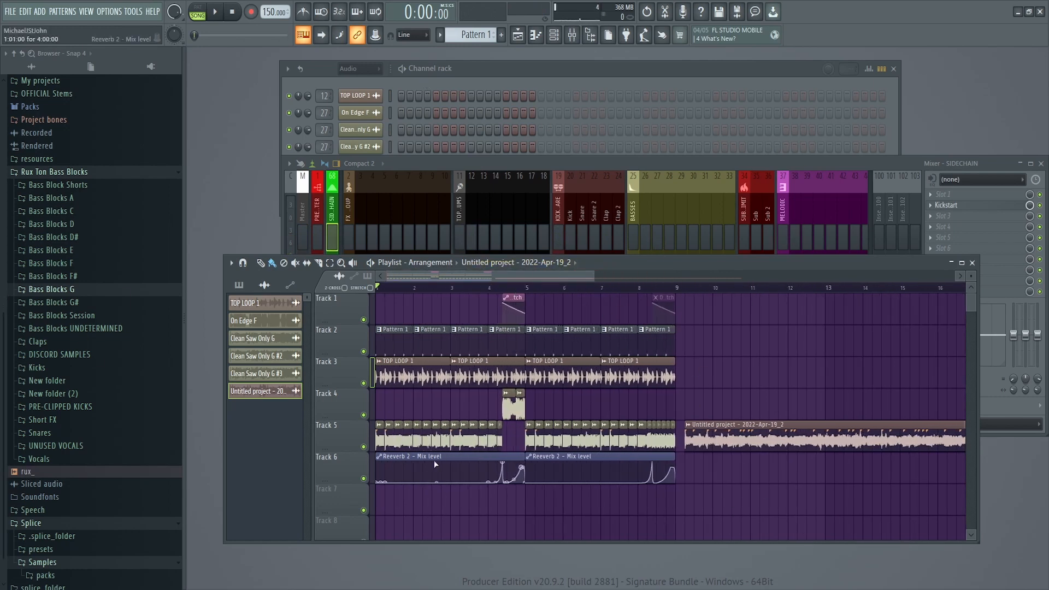
{"action": "double_click", "coordinate": [445, 431]}
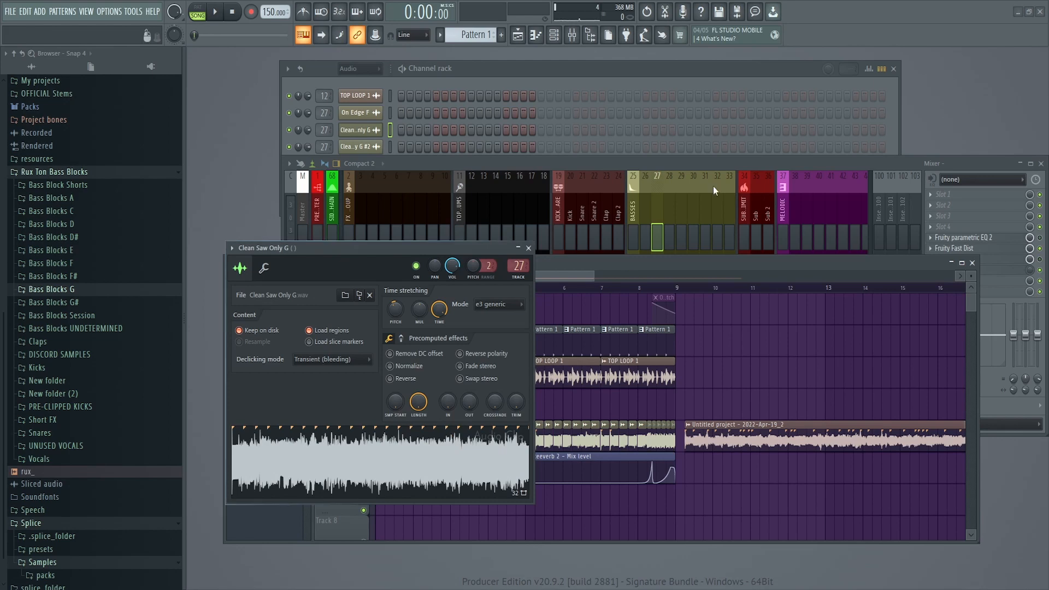
{"action": "left_click", "coordinate": [1043, 244]}
{"action": "left_click", "coordinate": [962, 238]}
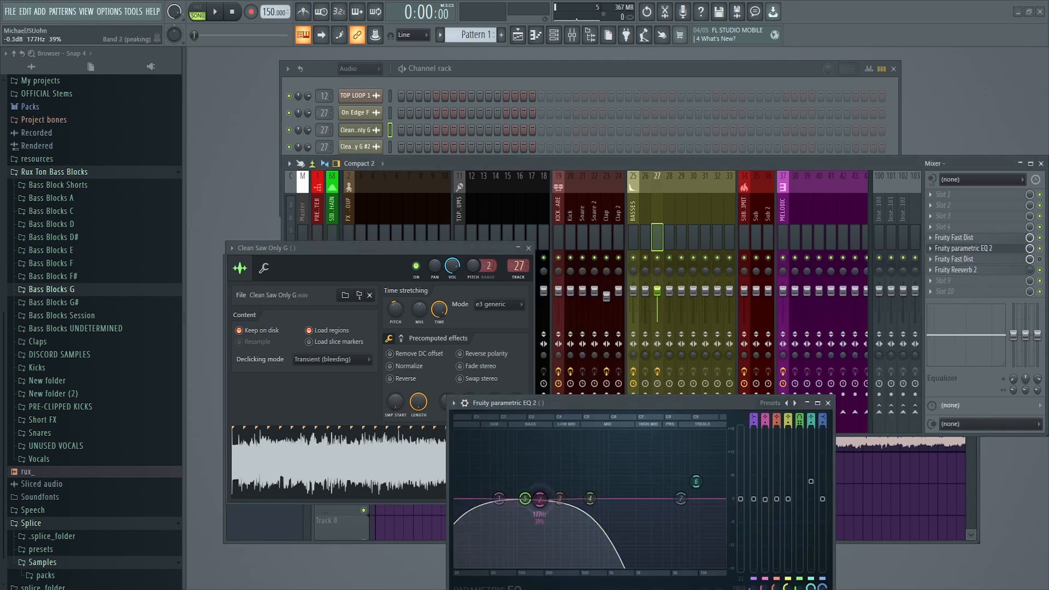
{"action": "key", "text": "space"}
{"action": "left_click_drag", "start_coordinate": [524, 499], "coordinate": [546, 498]}
{"action": "key", "text": "space"}
Step: Add OTT to slot 9 of mixer track 27 with its depth at 59%, and audition it
{"action": "left_click", "coordinate": [943, 281]}
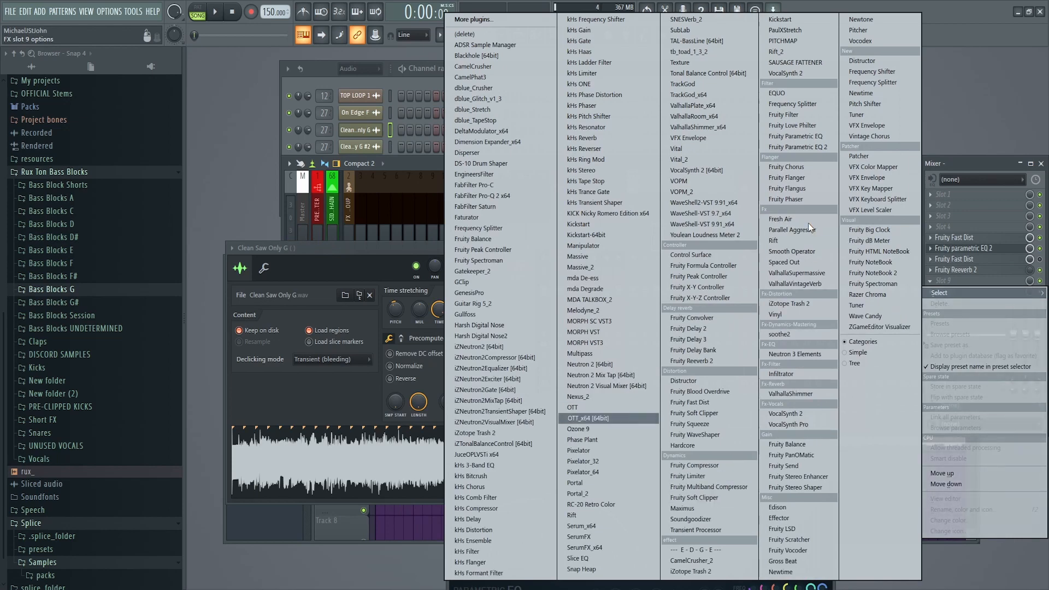
{"action": "left_click", "coordinate": [599, 407]}
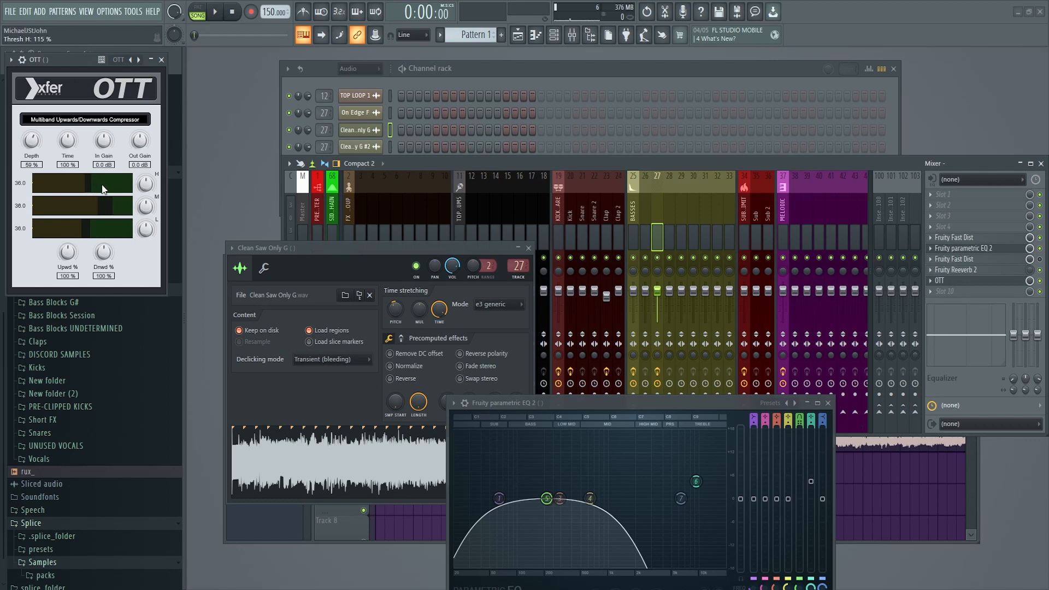
{"action": "left_click", "coordinate": [219, 13]}
Step: Shift the EQ's band-pass band 5 up into the upper mids, stop playback, and close the channel and EQ windows
{"action": "left_click_drag", "start_coordinate": [546, 498], "coordinate": [612, 499]}
{"action": "key", "text": "space"}
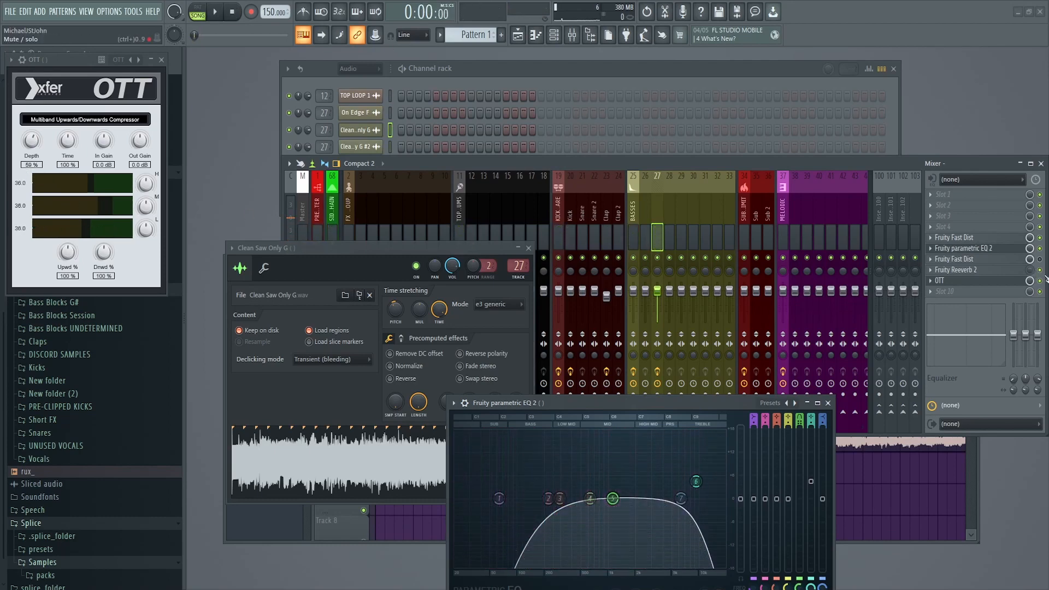
{"action": "left_click", "coordinate": [529, 248]}
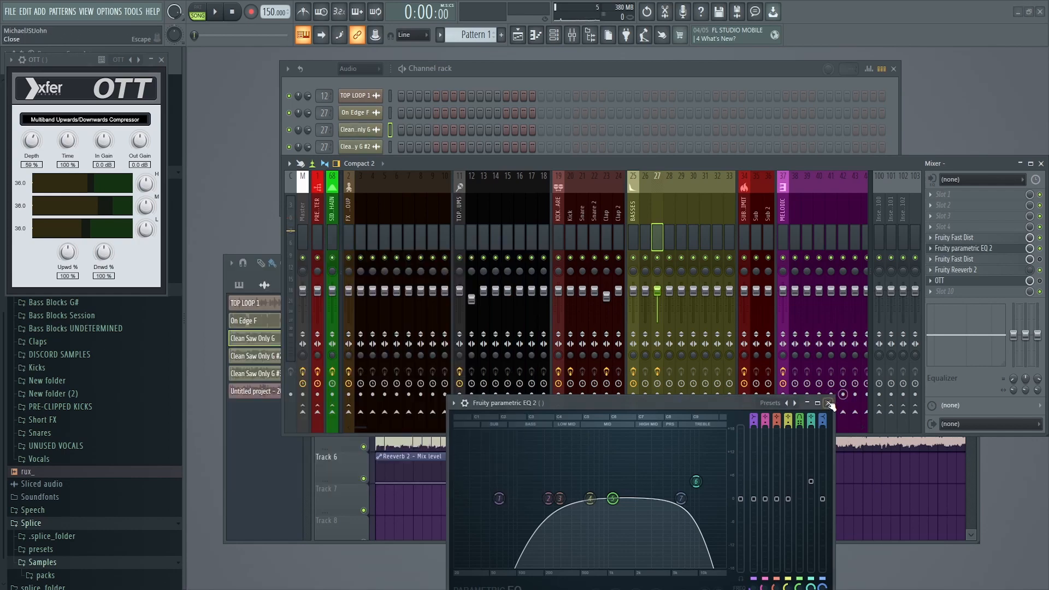
{"action": "left_click", "coordinate": [829, 404]}
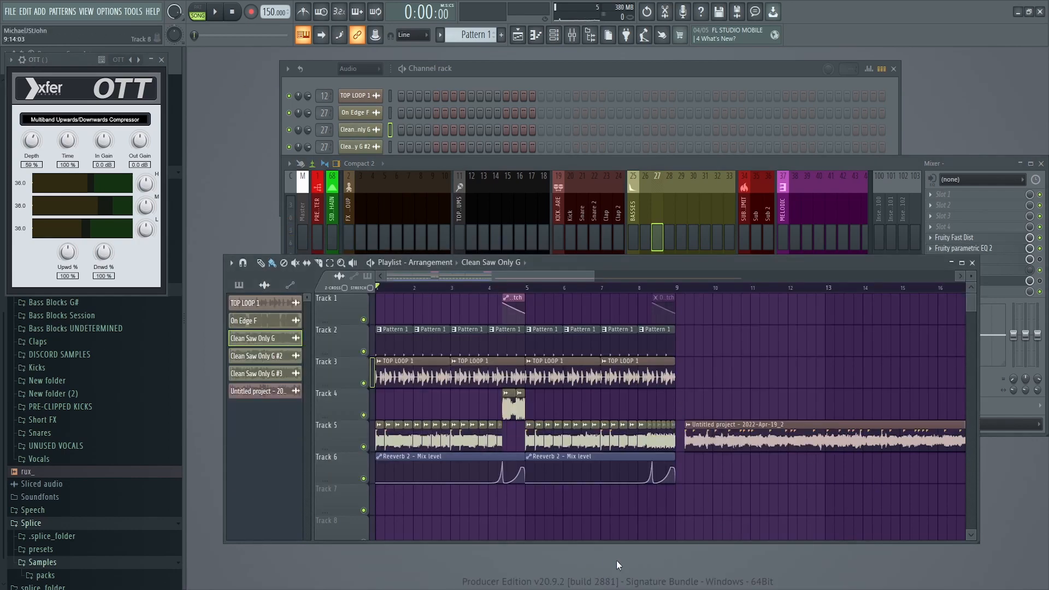